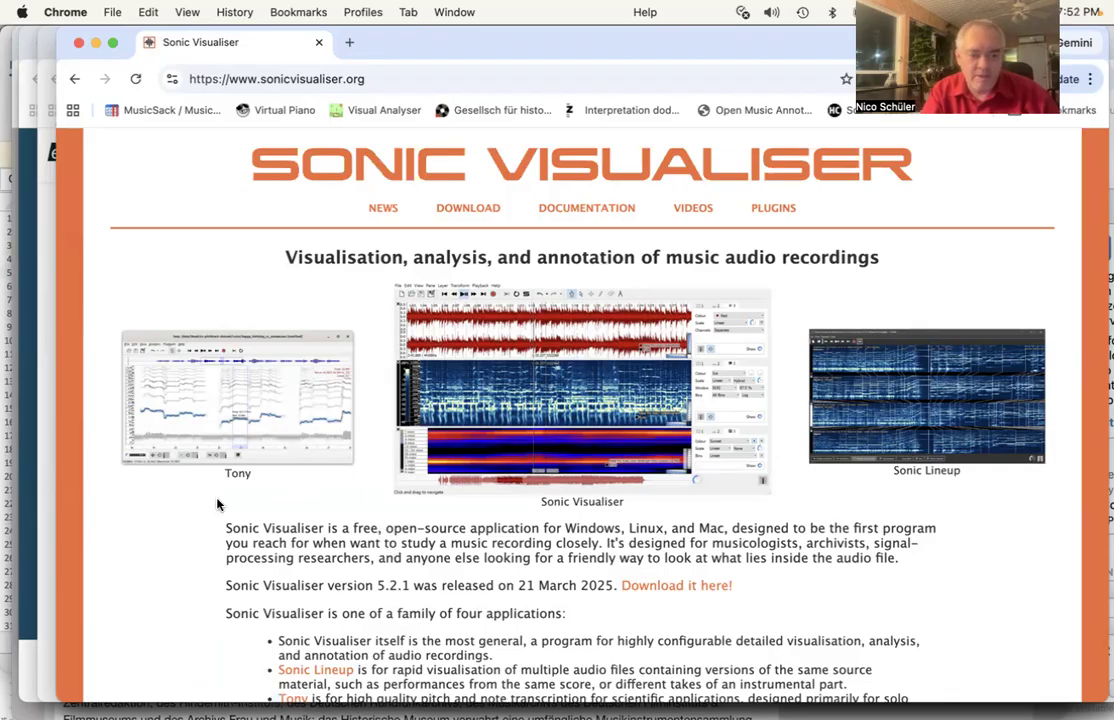
# - Launch Sonic Visualiser and bring up the Open file dialog
pyautogui.moveTo(5, 637)
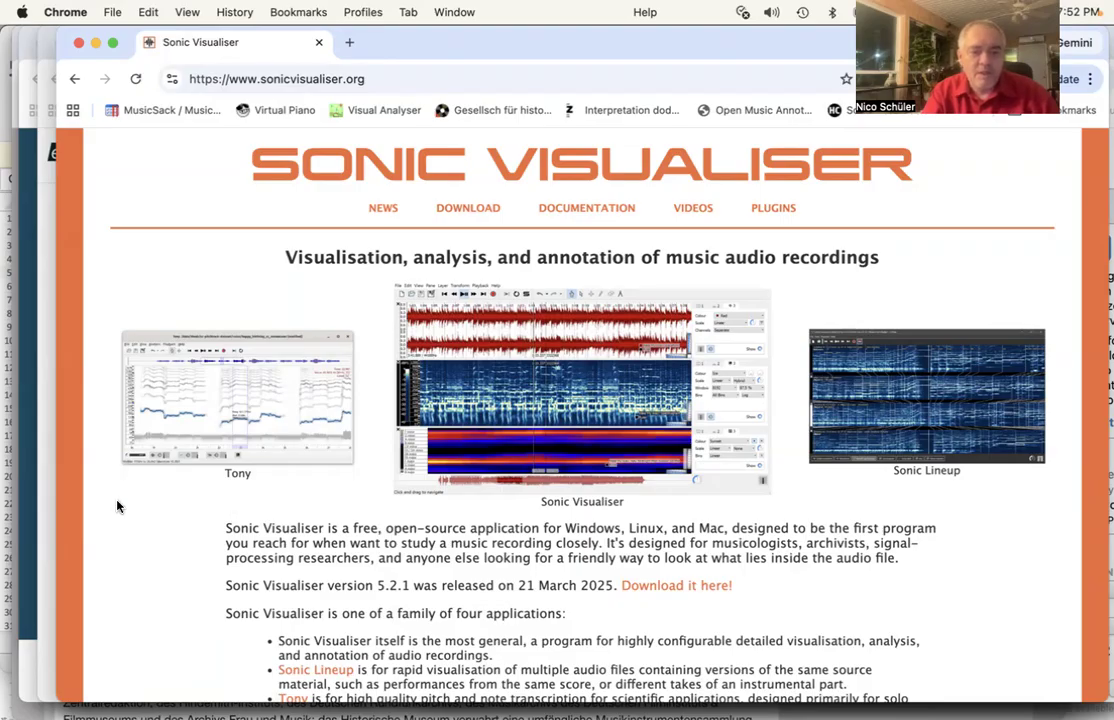
pyautogui.moveTo(3, 540)
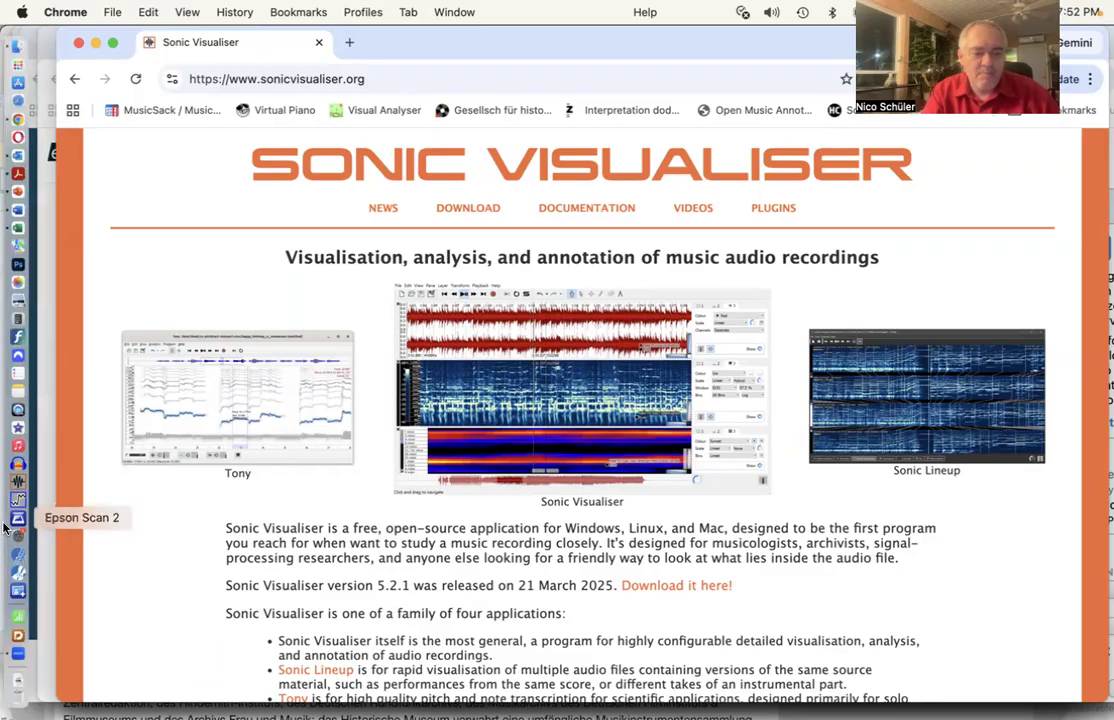
pyautogui.click(15, 483)
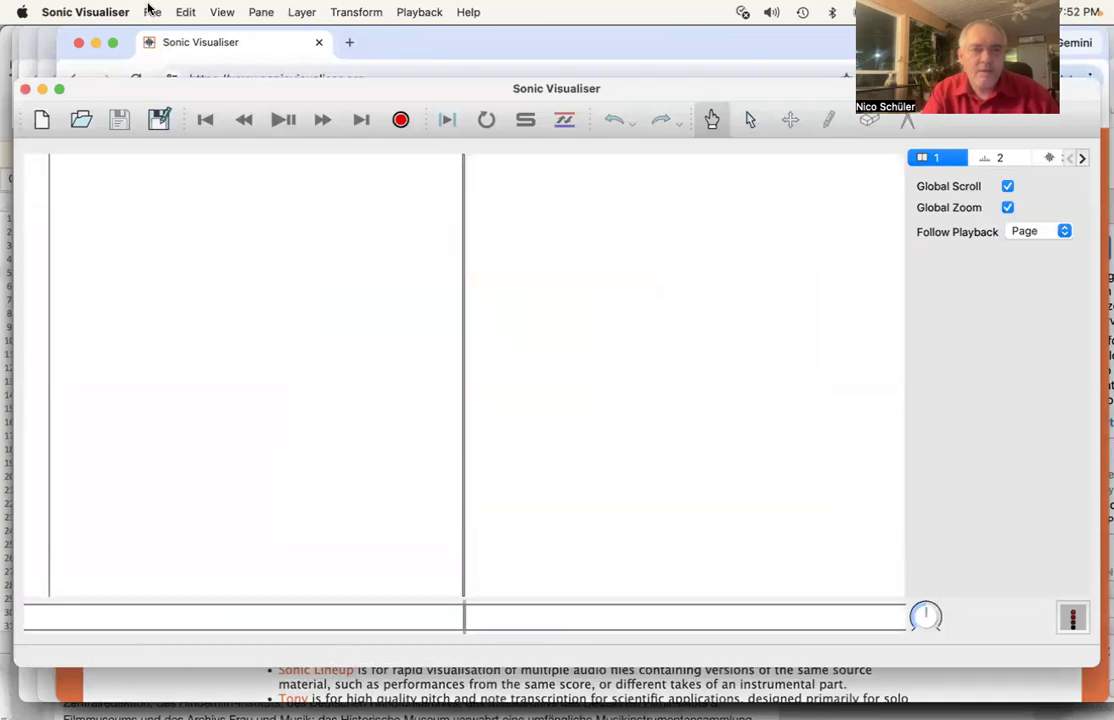
pyautogui.click(148, 9)
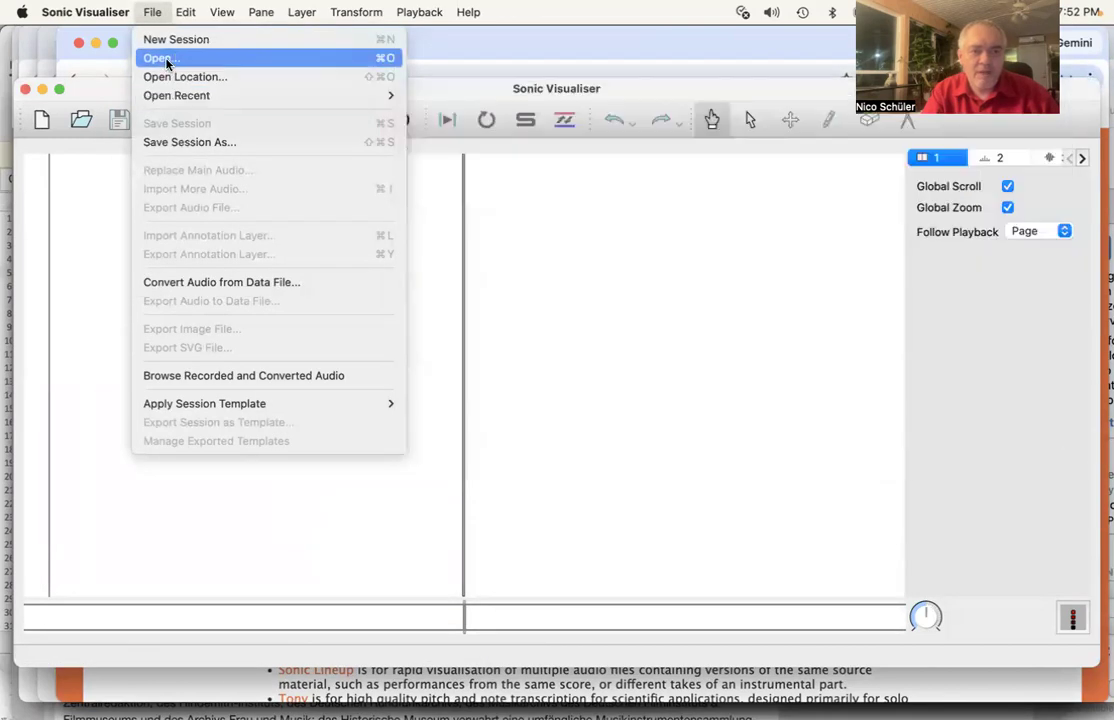
pyautogui.click(168, 60)
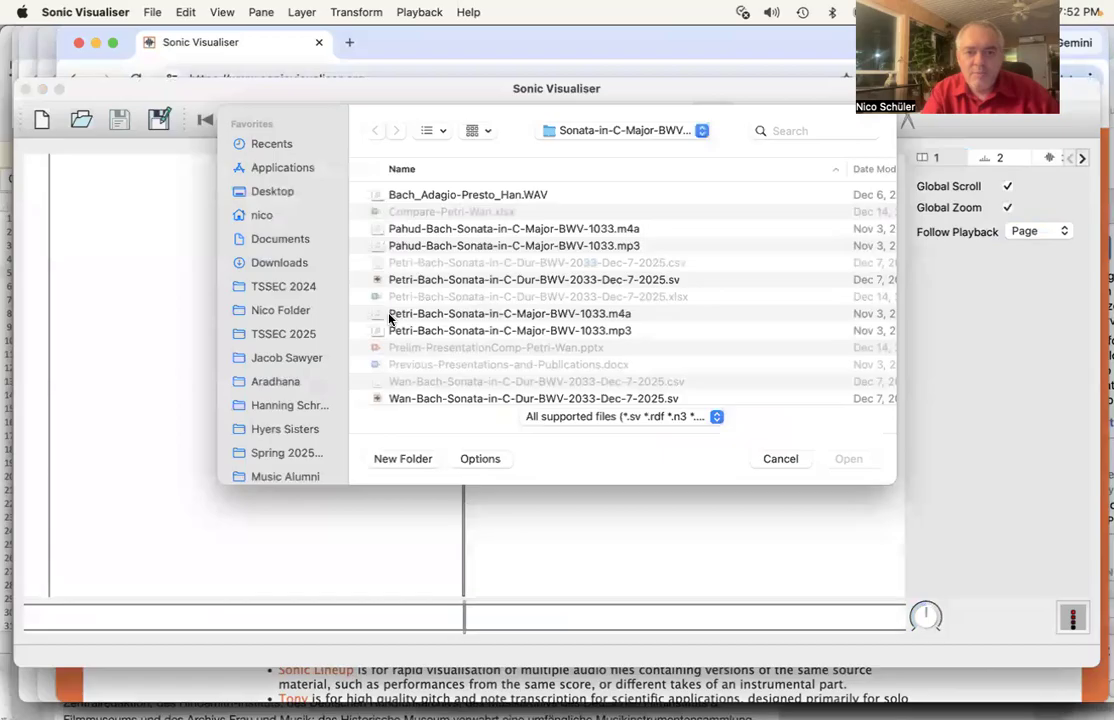
# - Load Wentz-Bach-Sonata-in-C-Major-BWV-1033.mp3 from BWV 1033 Project > Sonata-in-C-Major-BWV-1033
pyautogui.scroll(-10, 259, 432)
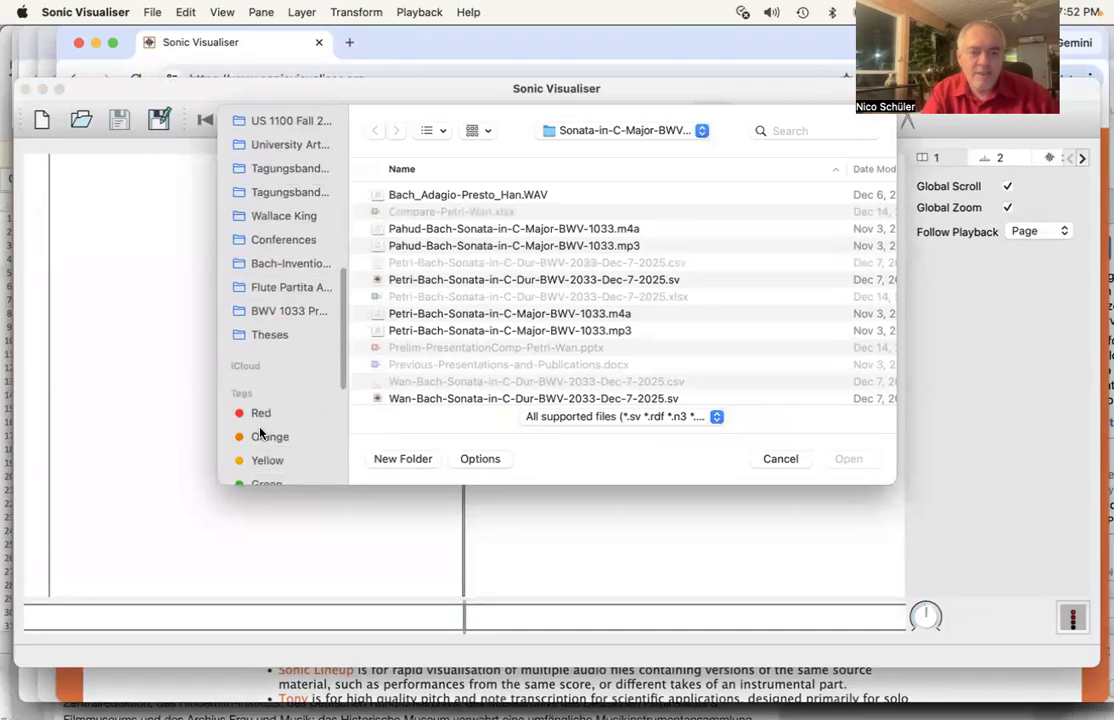
pyautogui.scroll(-2, 259, 432)
pyautogui.click(294, 279)
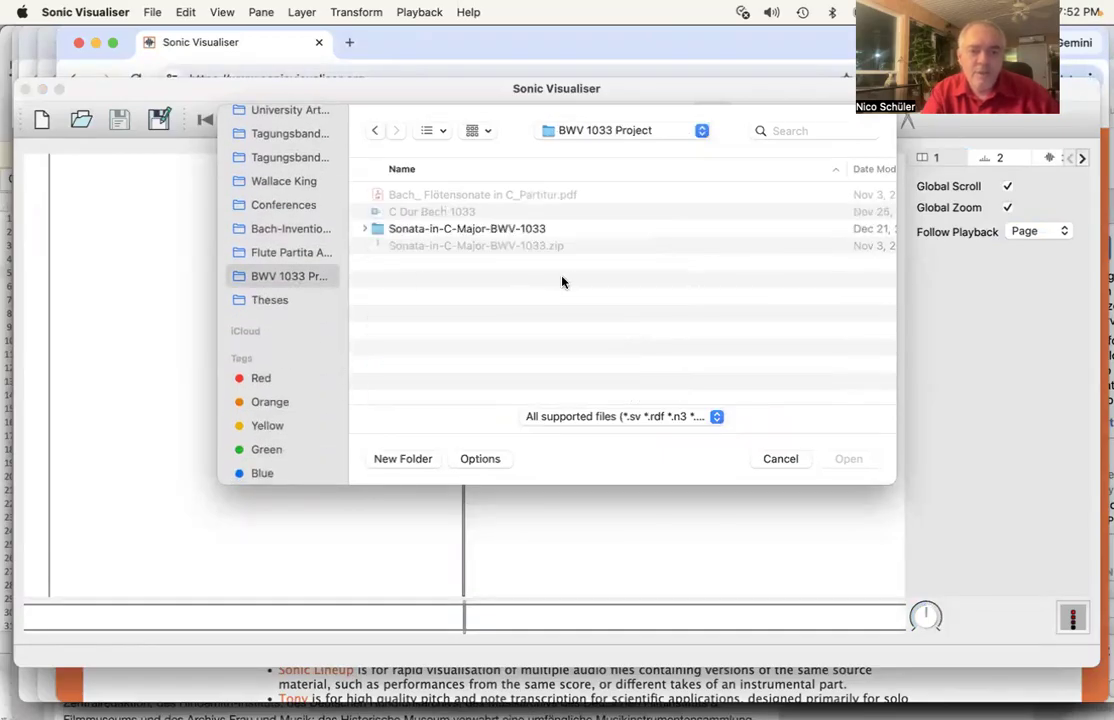
pyautogui.doubleClick(425, 230)
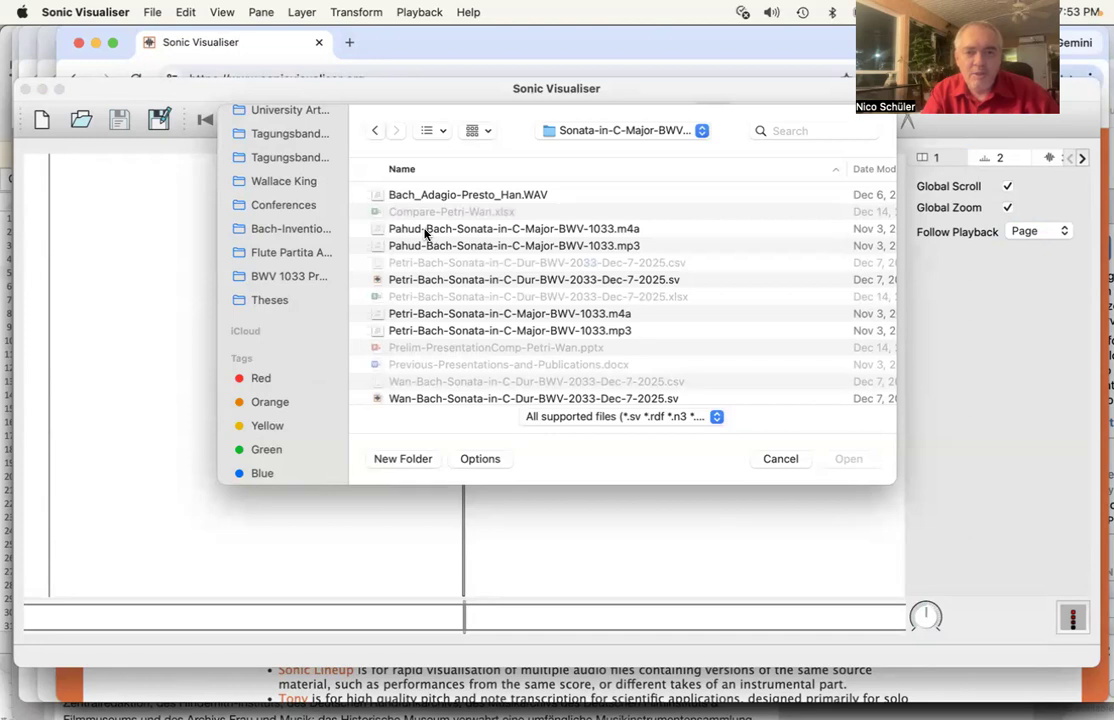
pyautogui.scroll(-5, 424, 233)
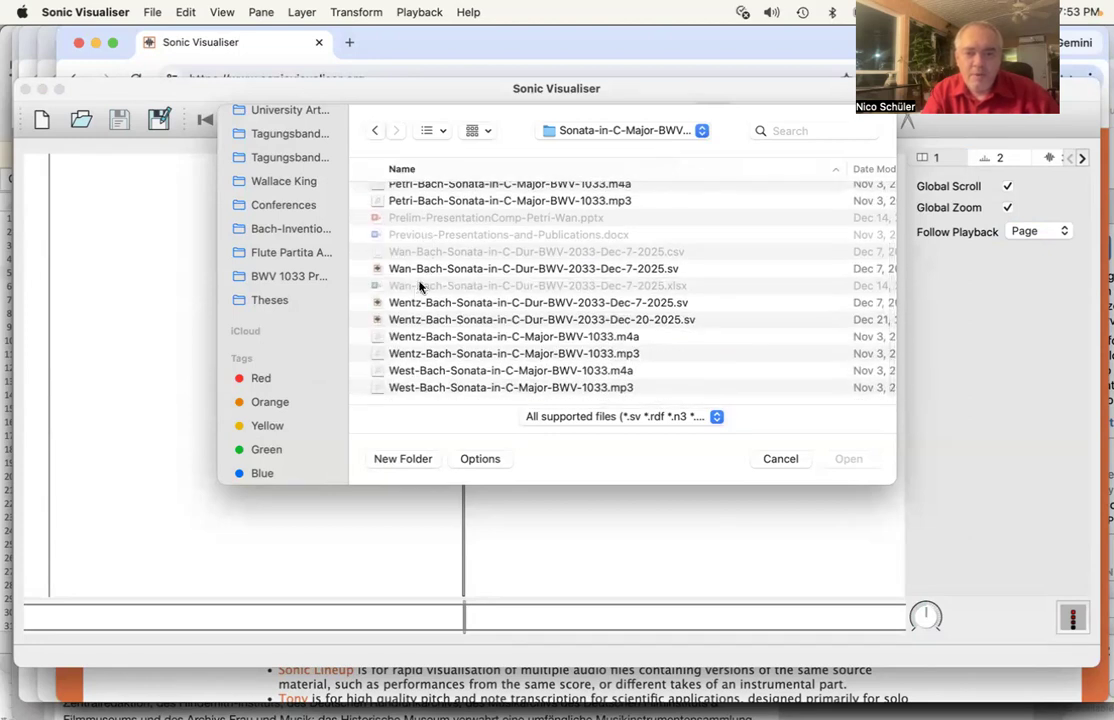
pyautogui.doubleClick(401, 355)
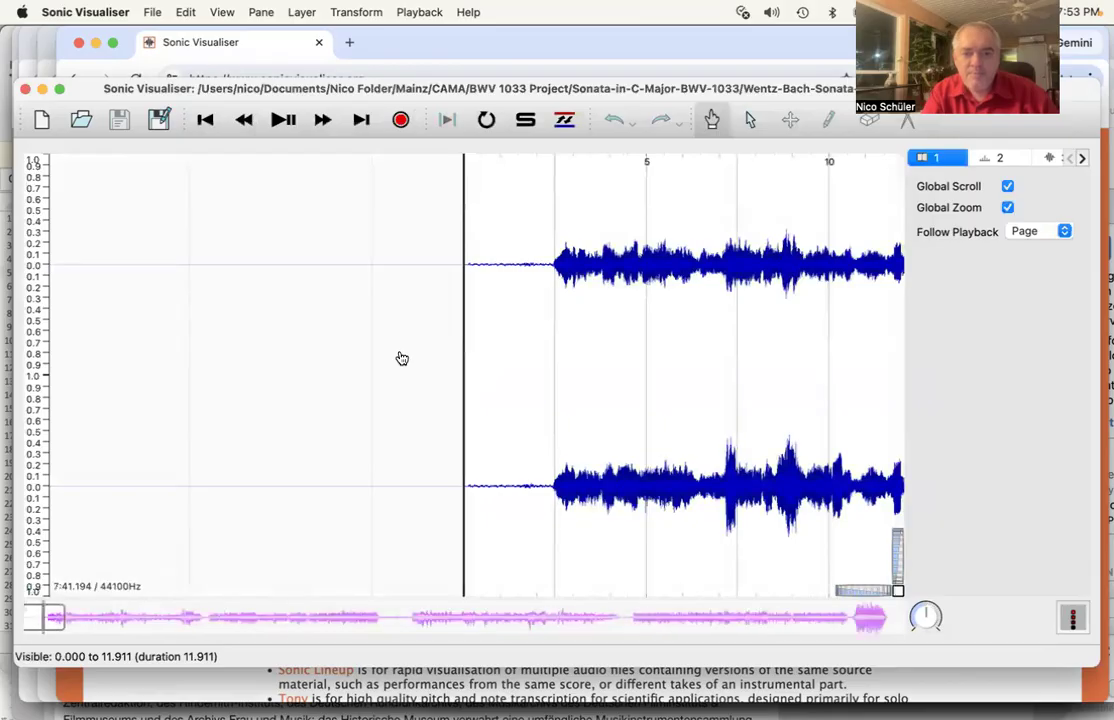
# - Show the Waveform layer's settings: Blue colour, Linear scale, Separate channels
pyautogui.hscroll(4, 401, 358)
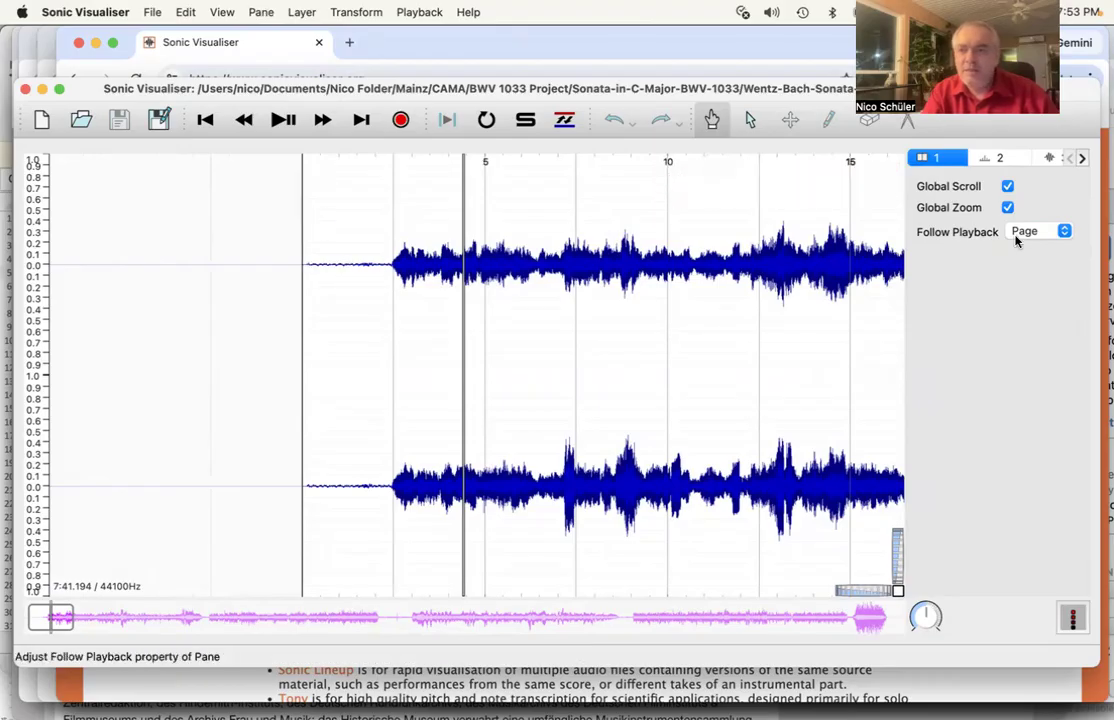
pyautogui.click(995, 160)
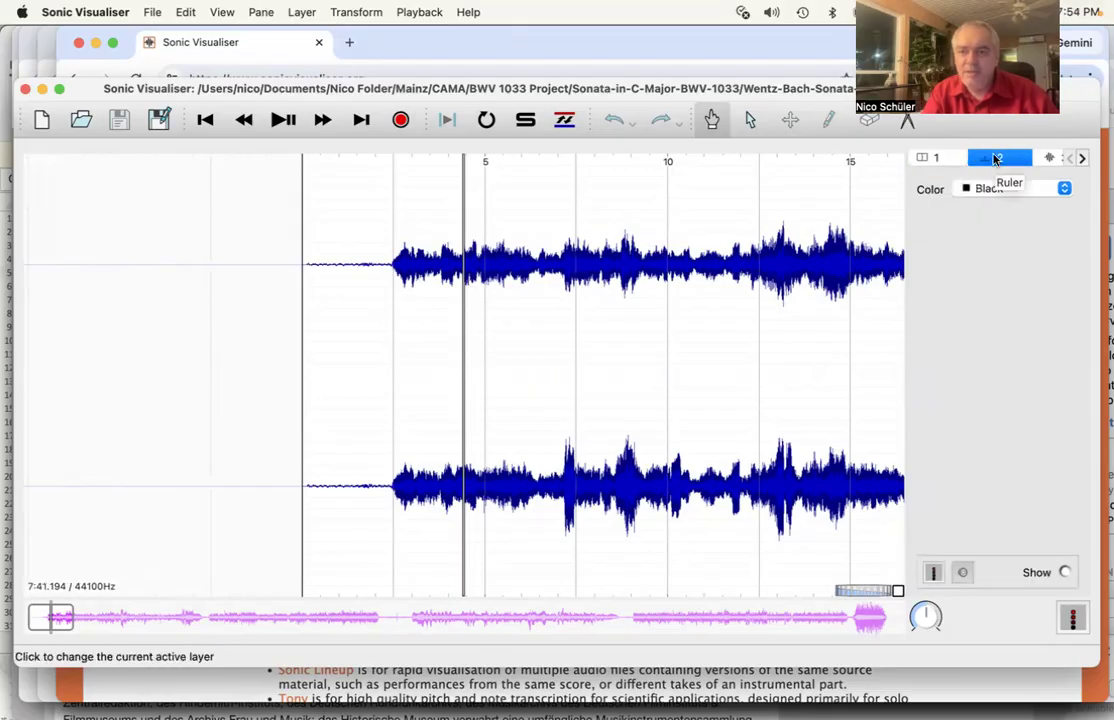
pyautogui.click(1047, 160)
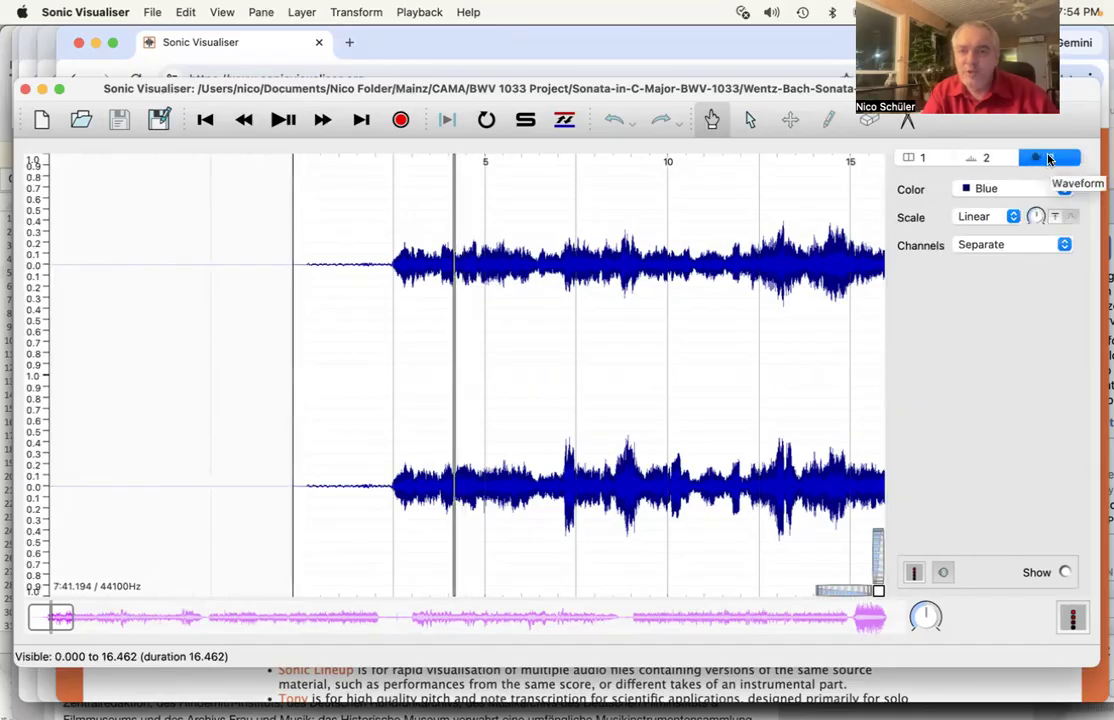
pyautogui.moveTo(486, 287); pyautogui.dragTo(477, 287)
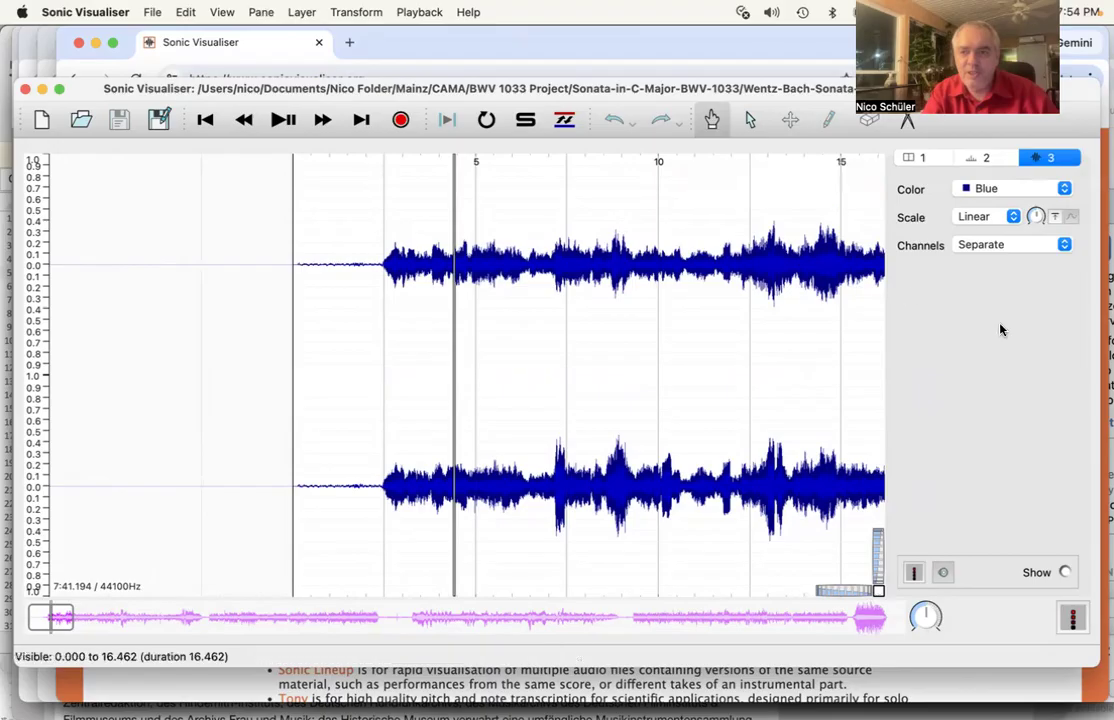
pyautogui.click(989, 247)
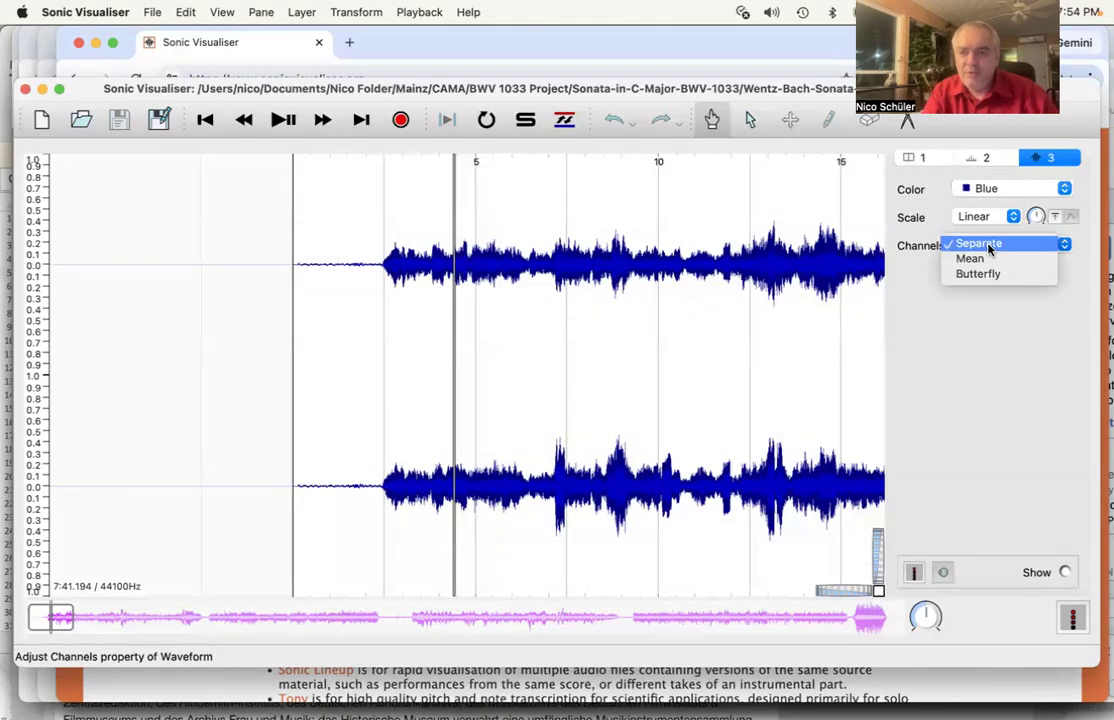
pyautogui.click(985, 259)
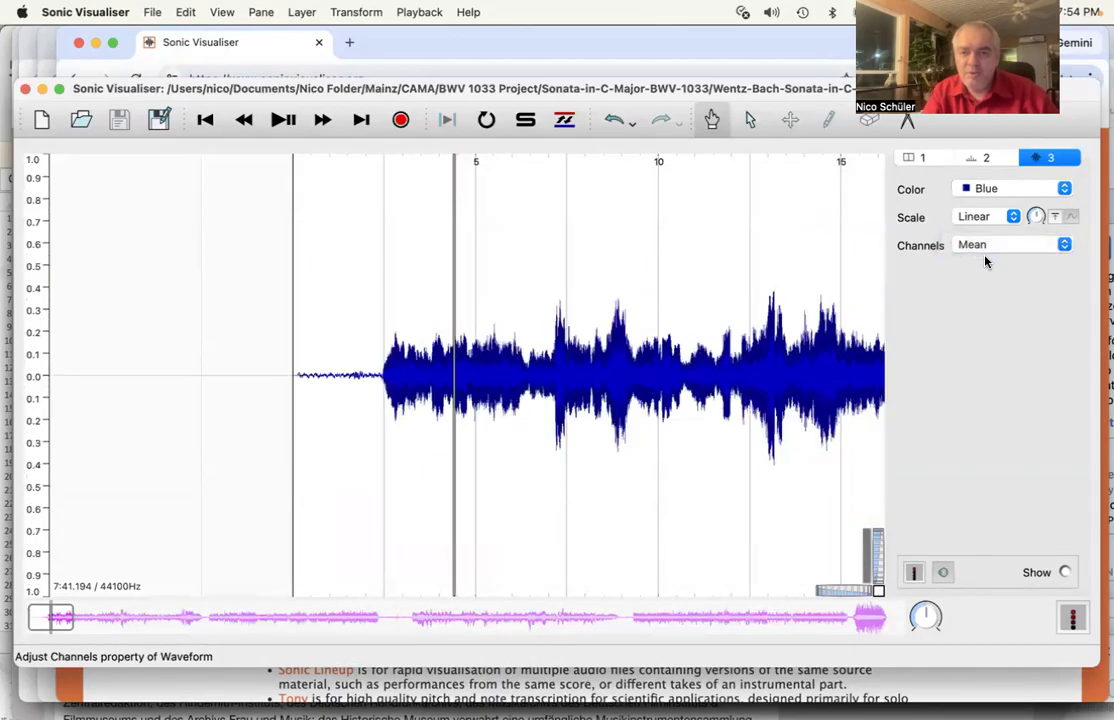
pyautogui.click(985, 244)
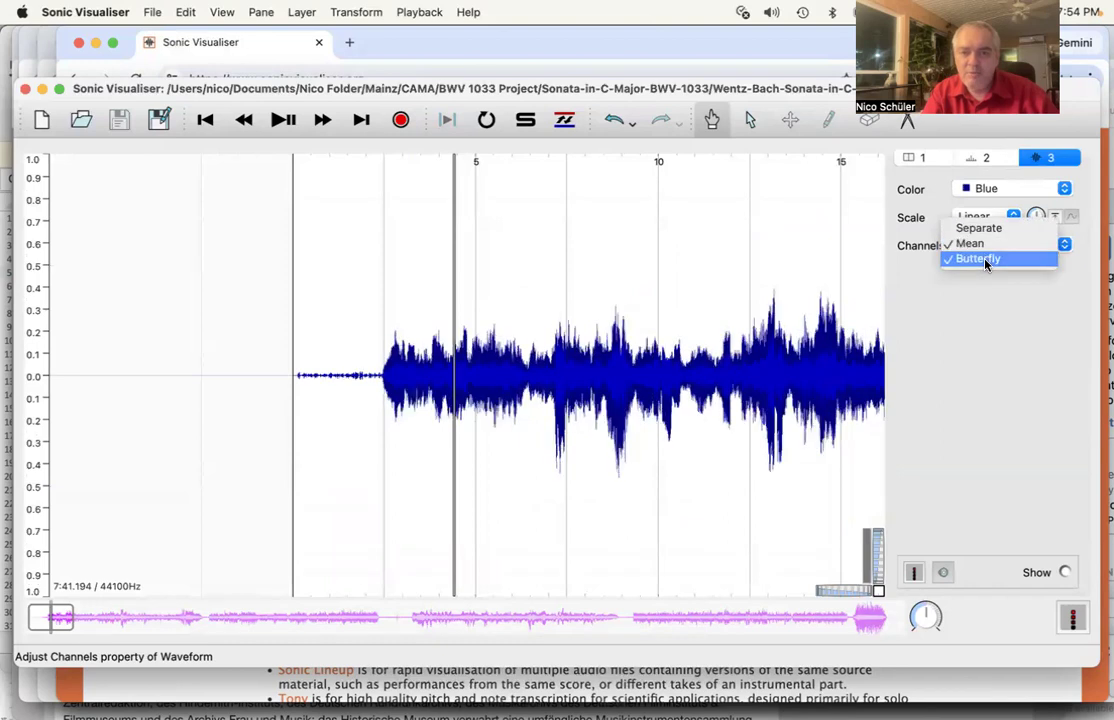
pyautogui.click(985, 262)
pyautogui.click(985, 246)
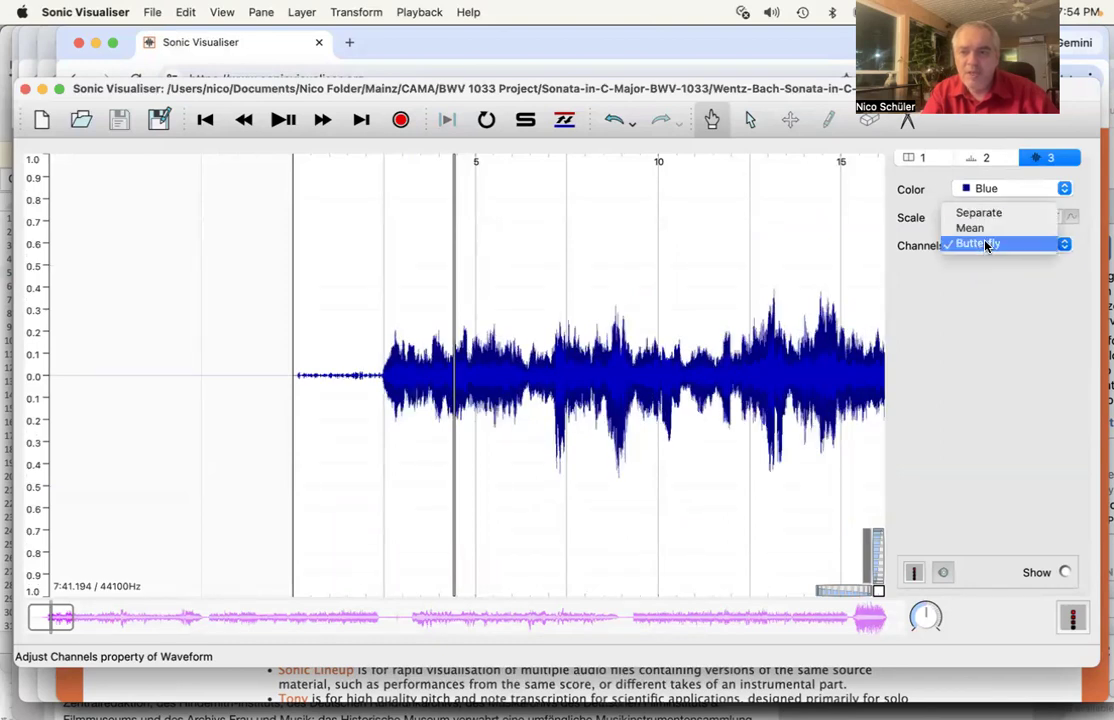
pyautogui.click(978, 217)
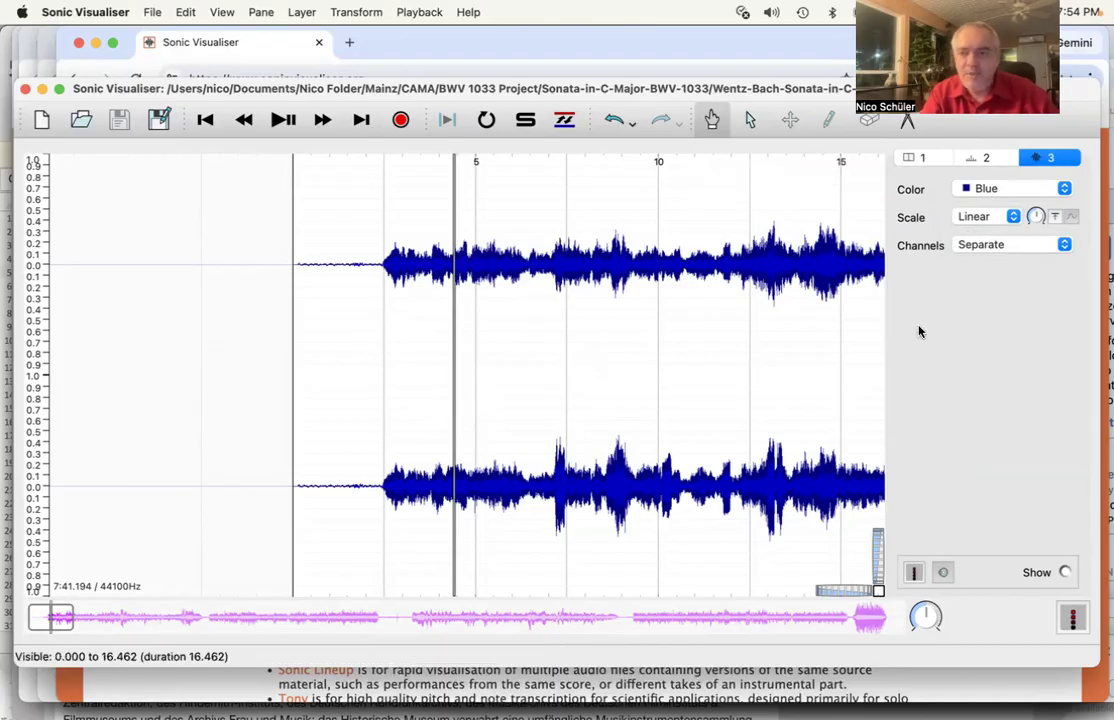
pyautogui.click(1001, 246)
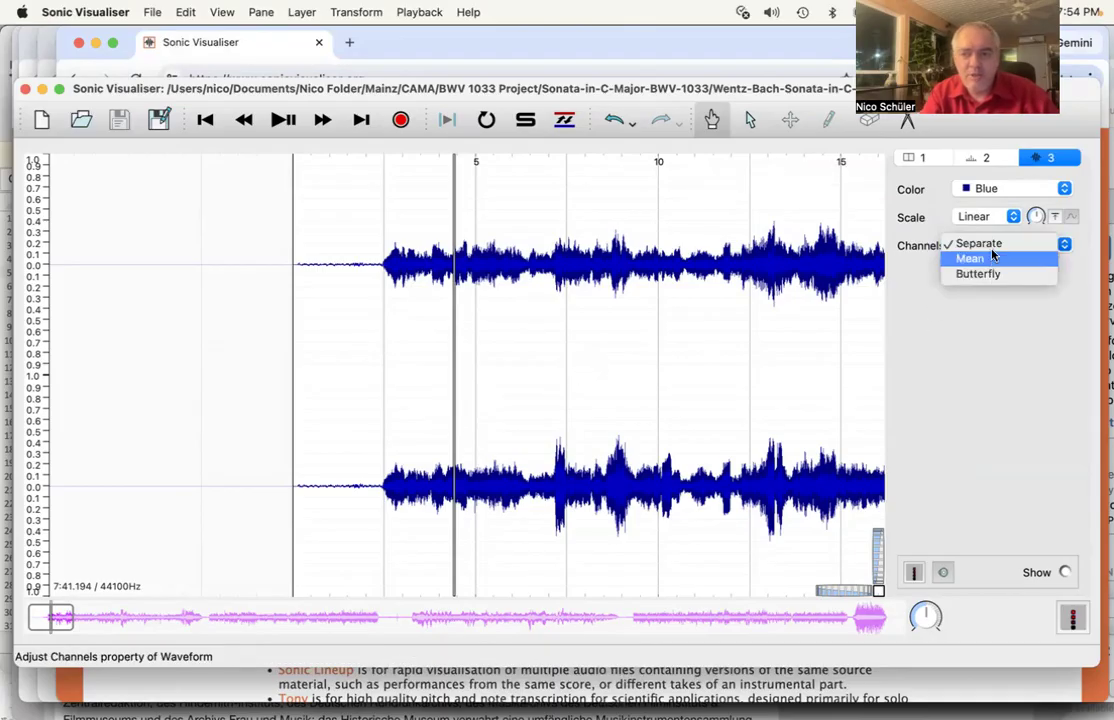
pyautogui.click(925, 285)
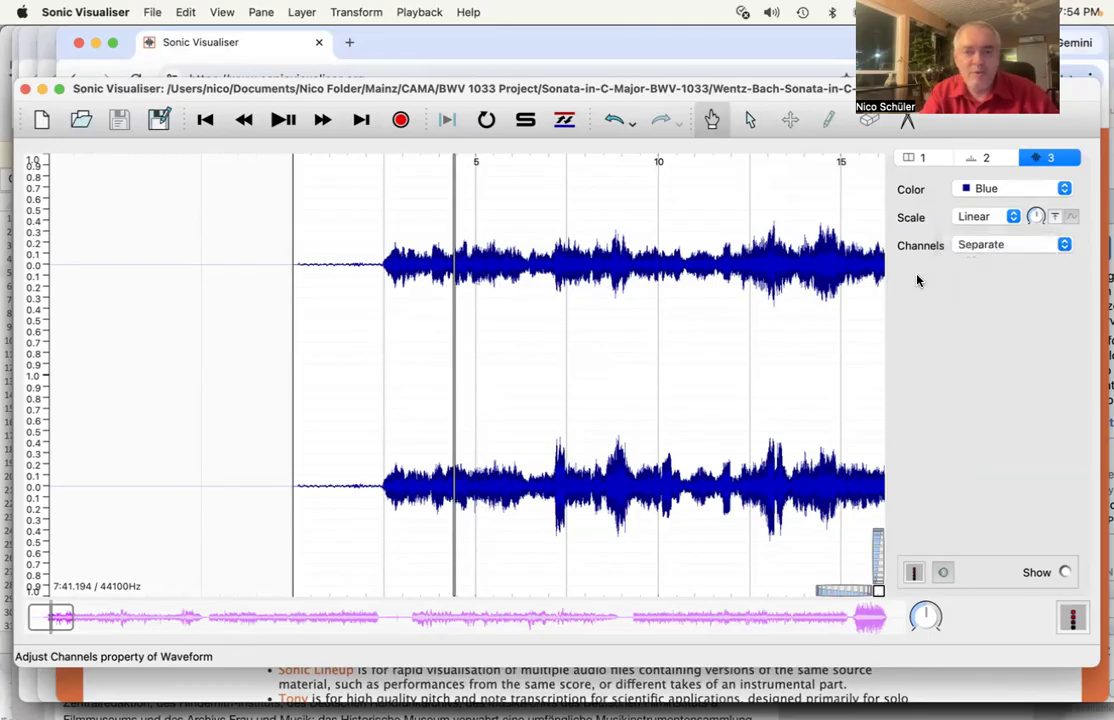
# - Browse Transform's Recent Transforms, Analysis by Maker, and Analysis by Category > Time > Onsets
pyautogui.click(352, 11)
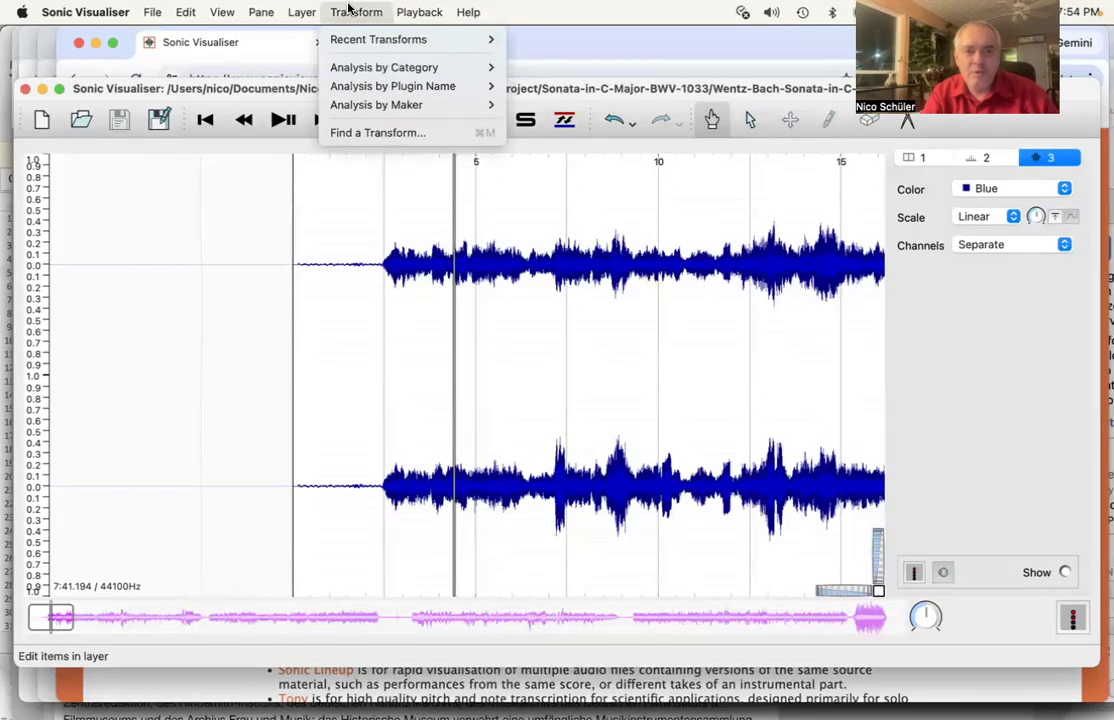
pyautogui.moveTo(360, 41)
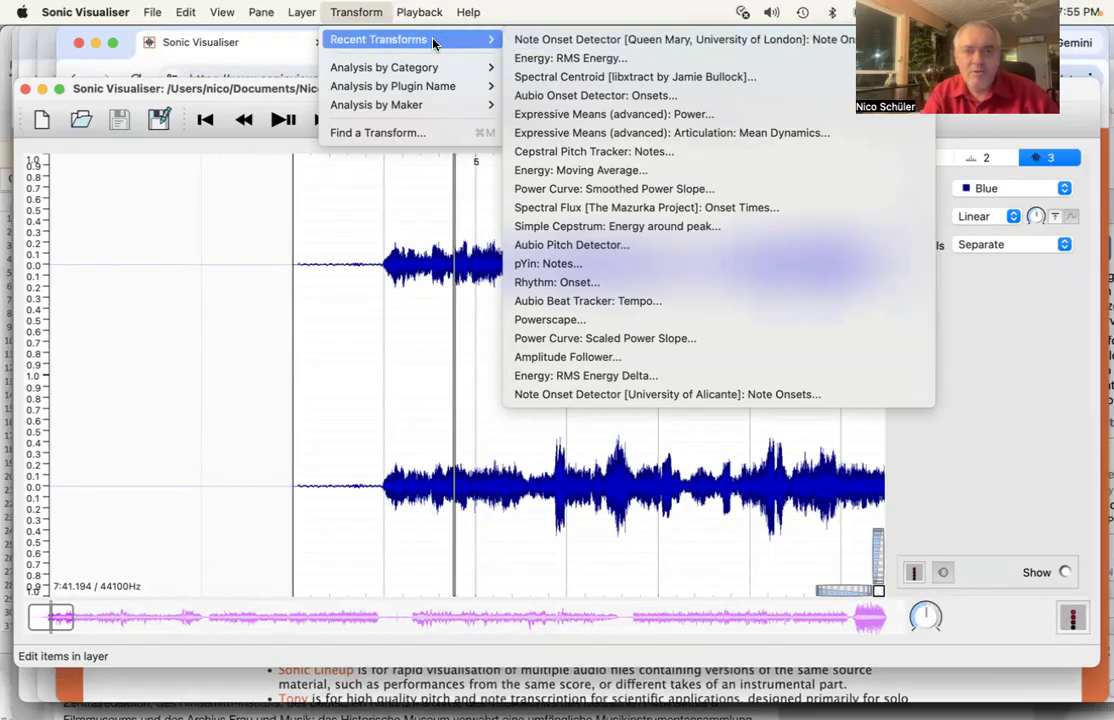
pyautogui.moveTo(436, 112)
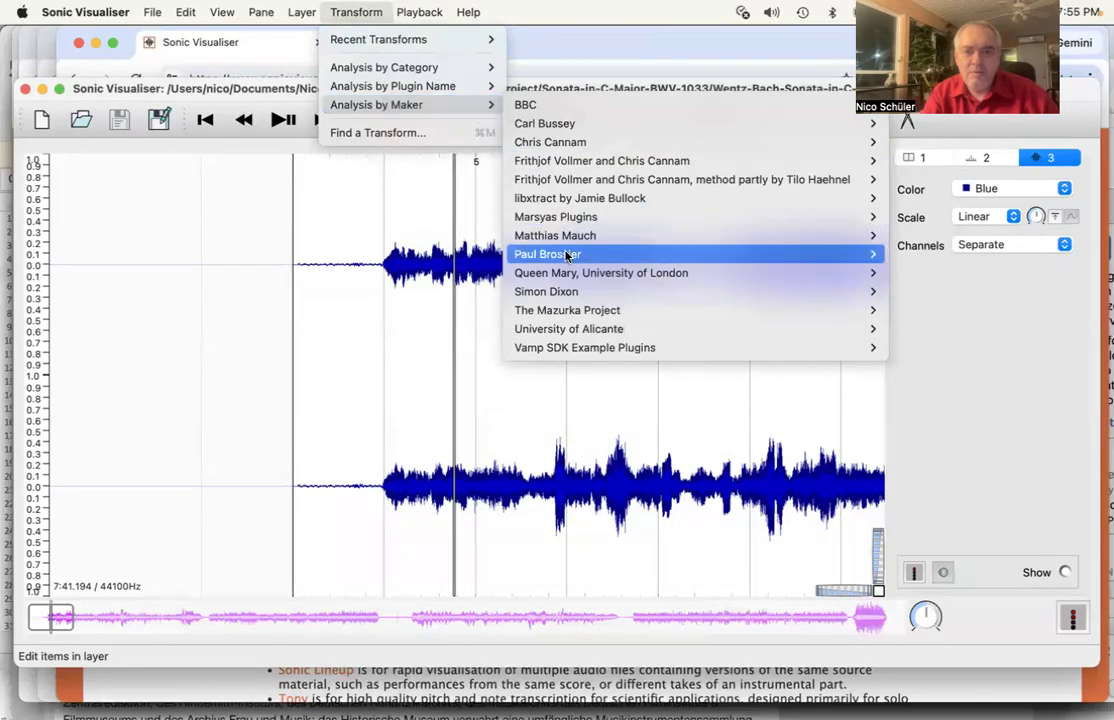
pyautogui.moveTo(564, 274)
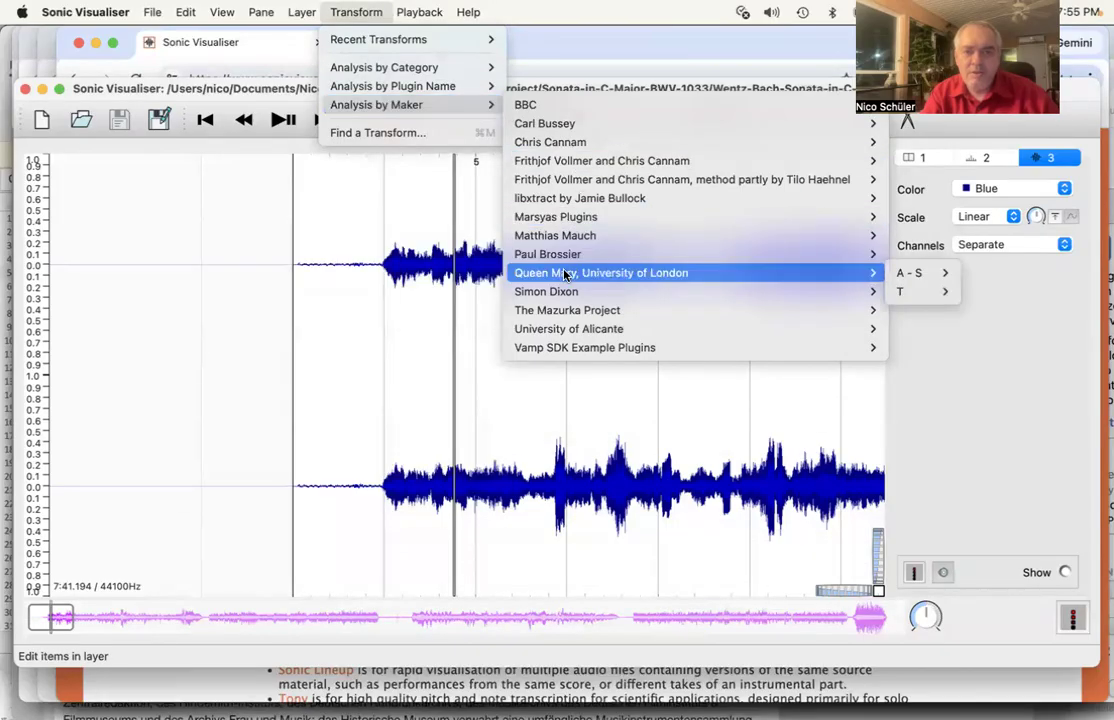
pyautogui.moveTo(440, 93)
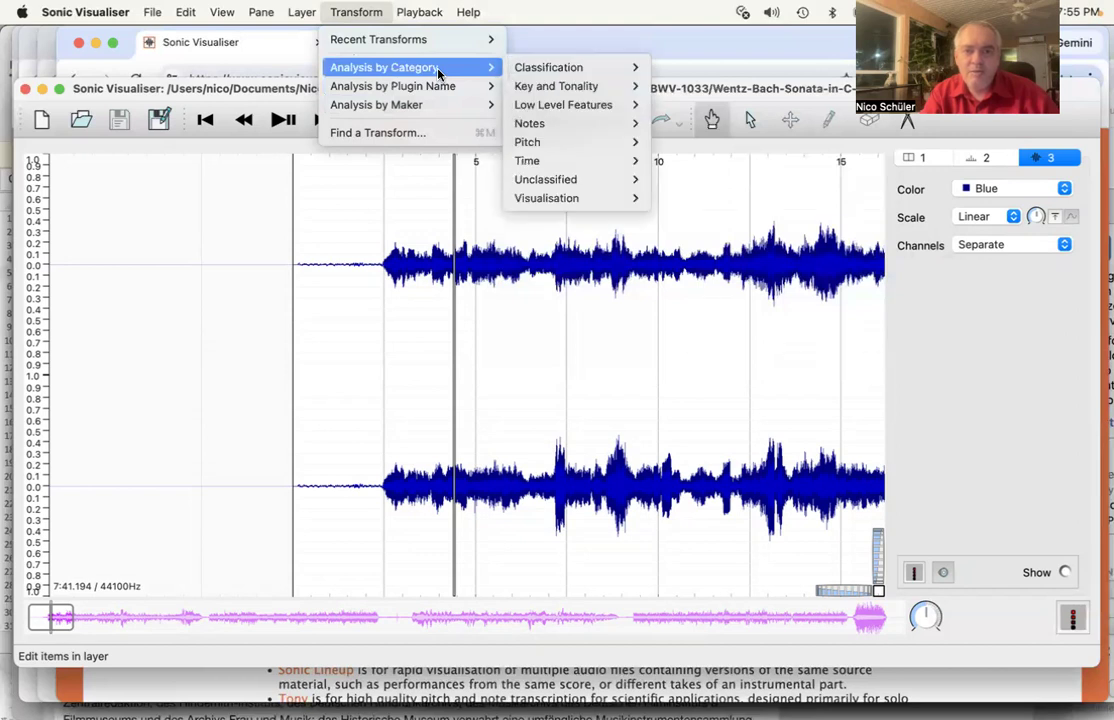
pyautogui.moveTo(576, 147)
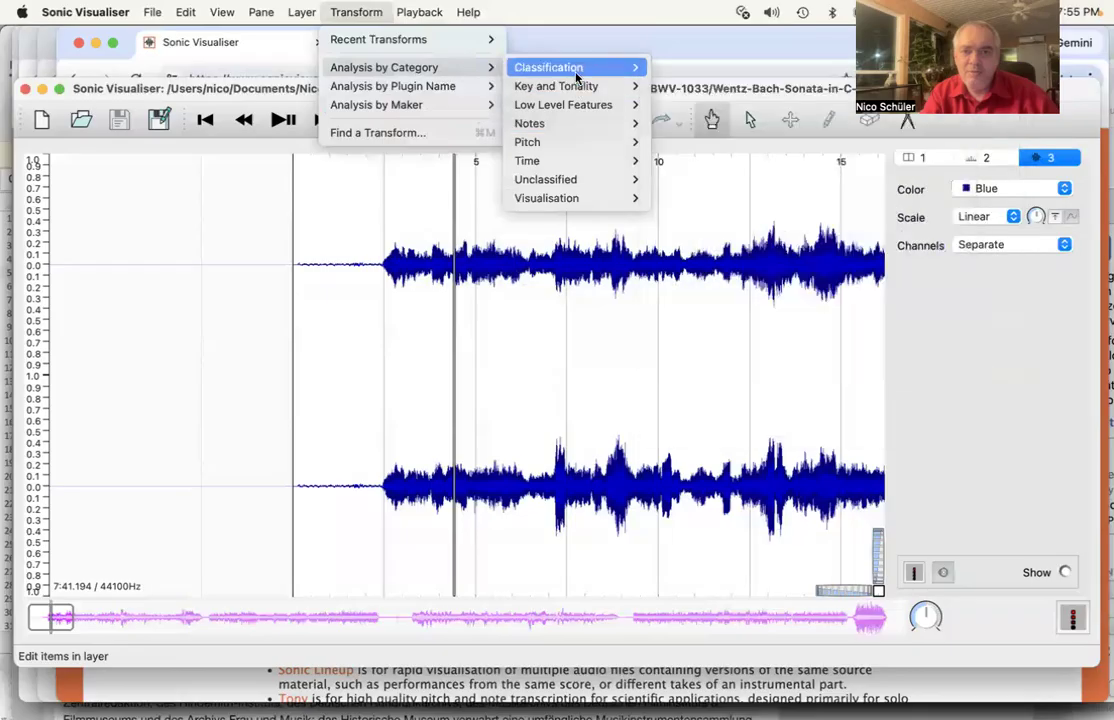
pyautogui.moveTo(576, 67)
pyautogui.moveTo(574, 90)
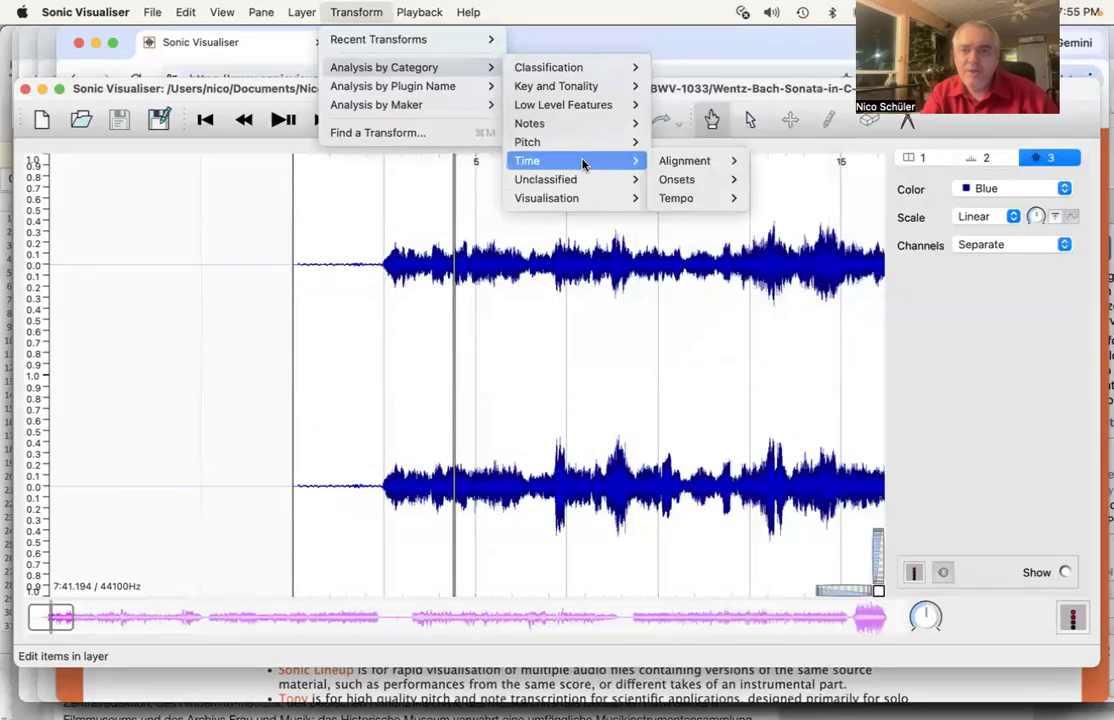
pyautogui.moveTo(685, 181)
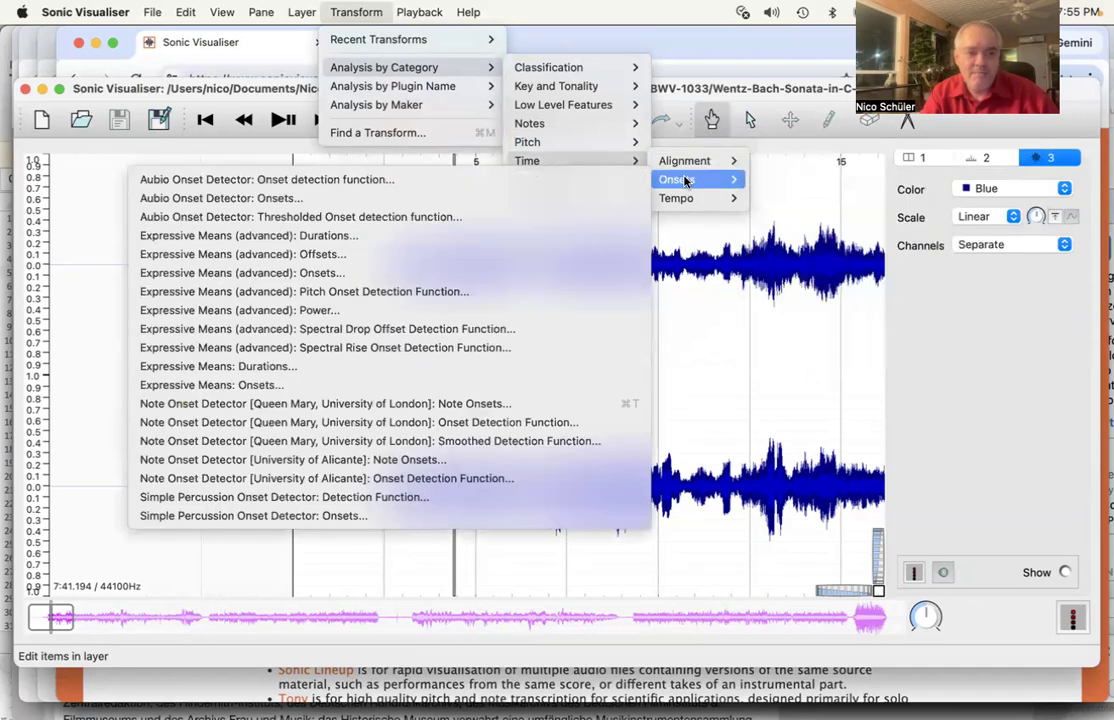
# - Run the Queen Mary Note Onsets detector with default settings to add a purple onsets layer
pyautogui.click(391, 406)
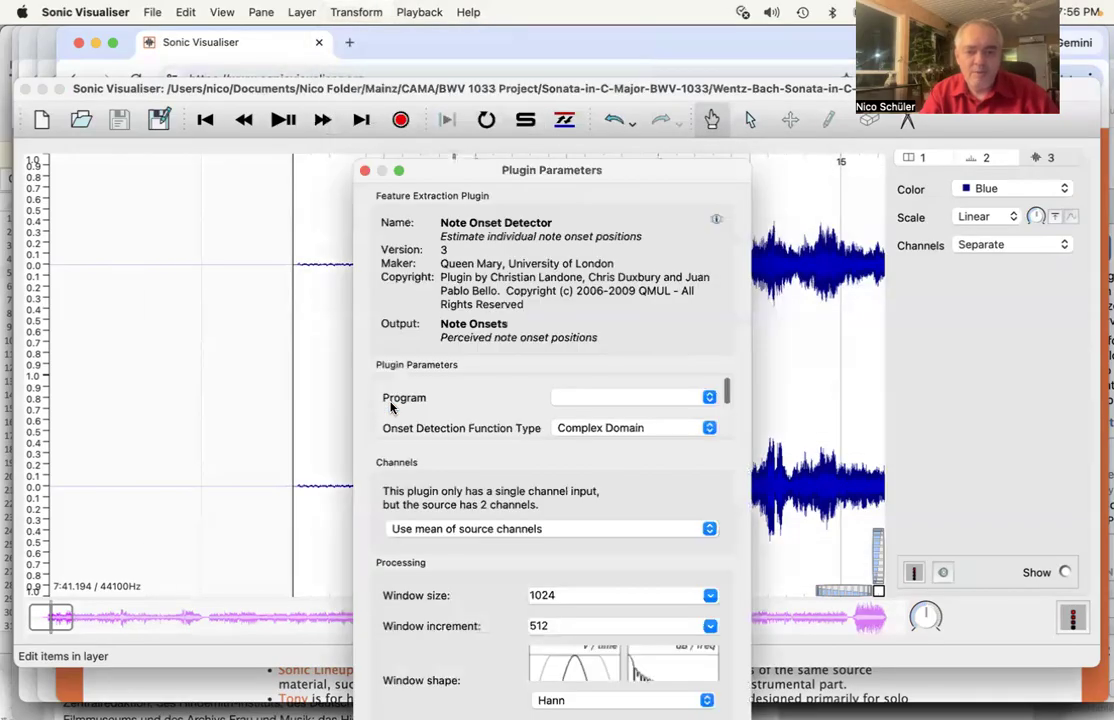
pyautogui.moveTo(487, 174); pyautogui.dragTo(433, 40)
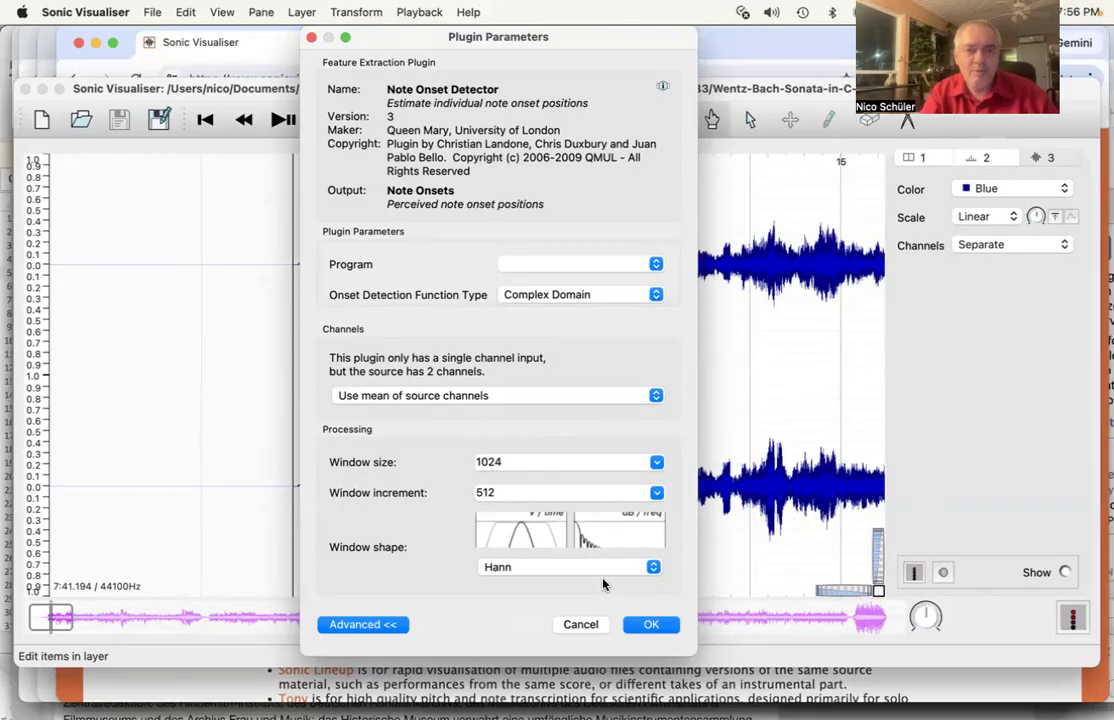
pyautogui.click(649, 625)
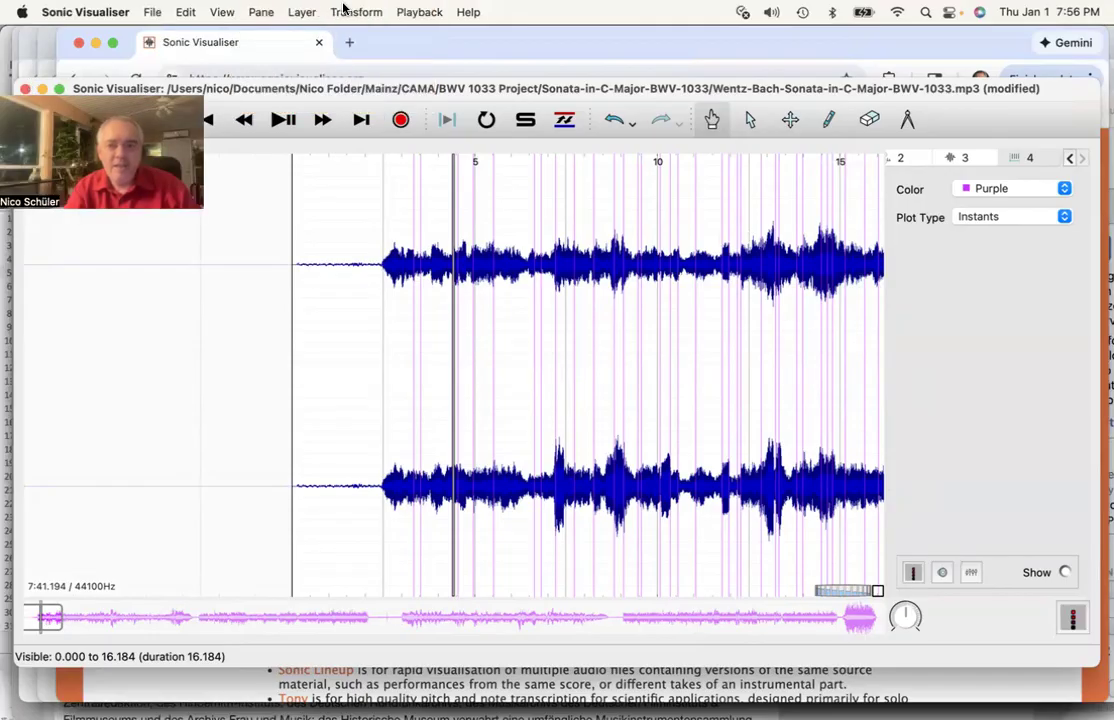
# - Make the Note Onsets layer active and show the Add Spectrogram channel choices
pyautogui.click(1022, 158)
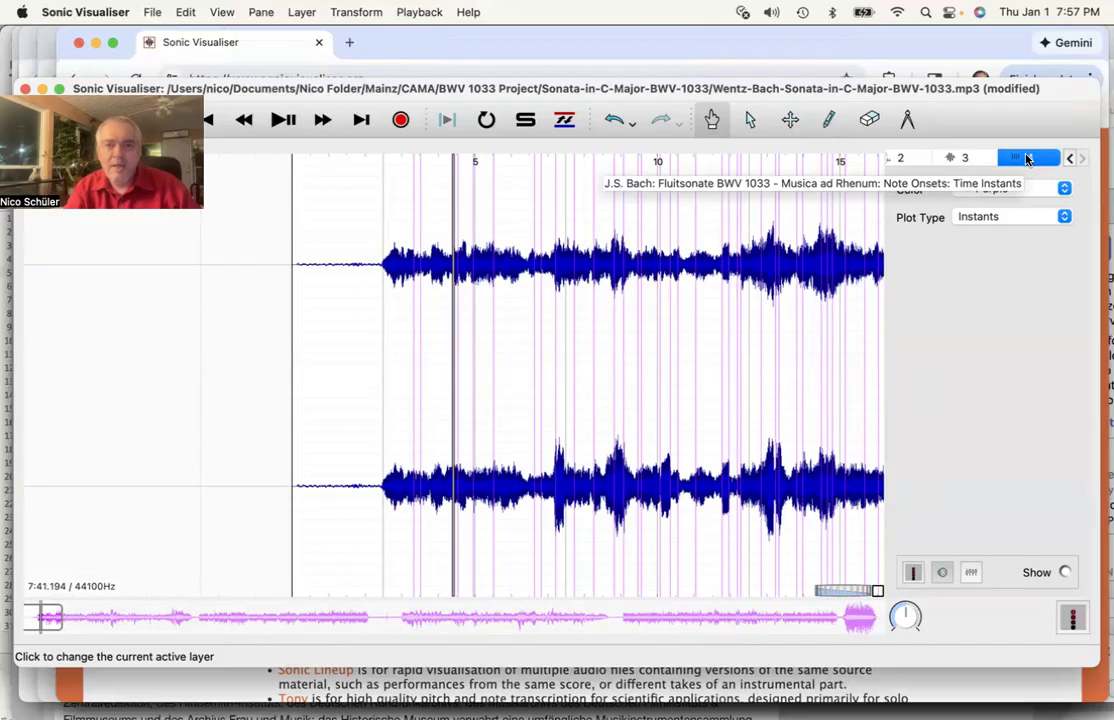
pyautogui.click(302, 12)
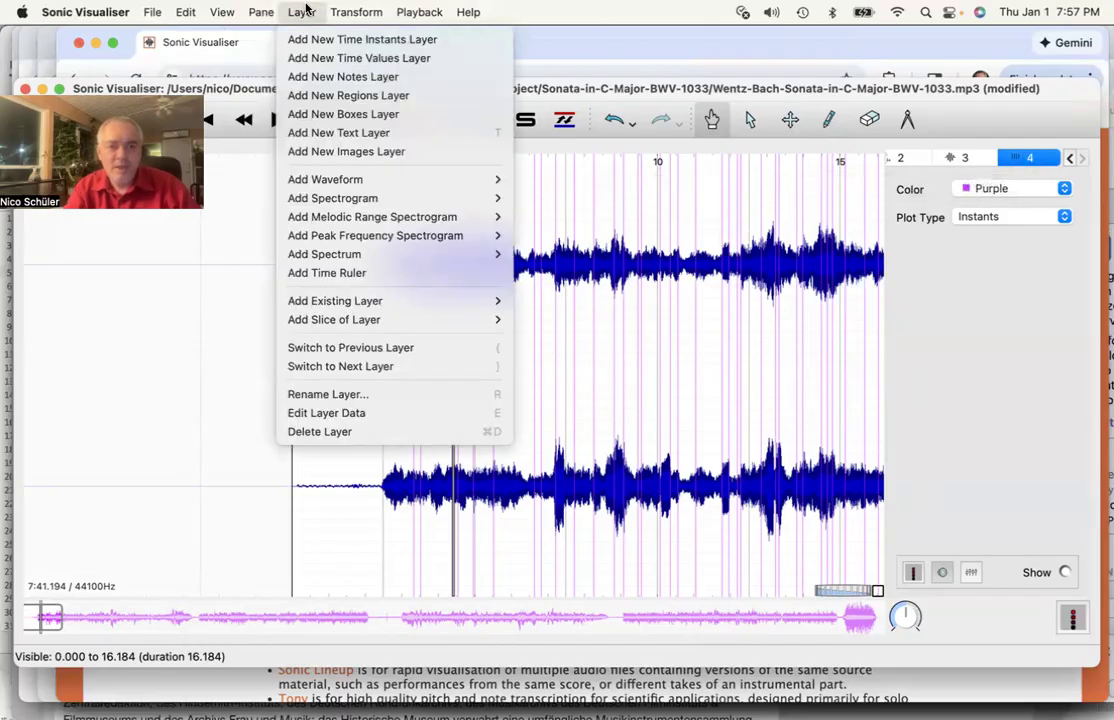
pyautogui.moveTo(362, 205)
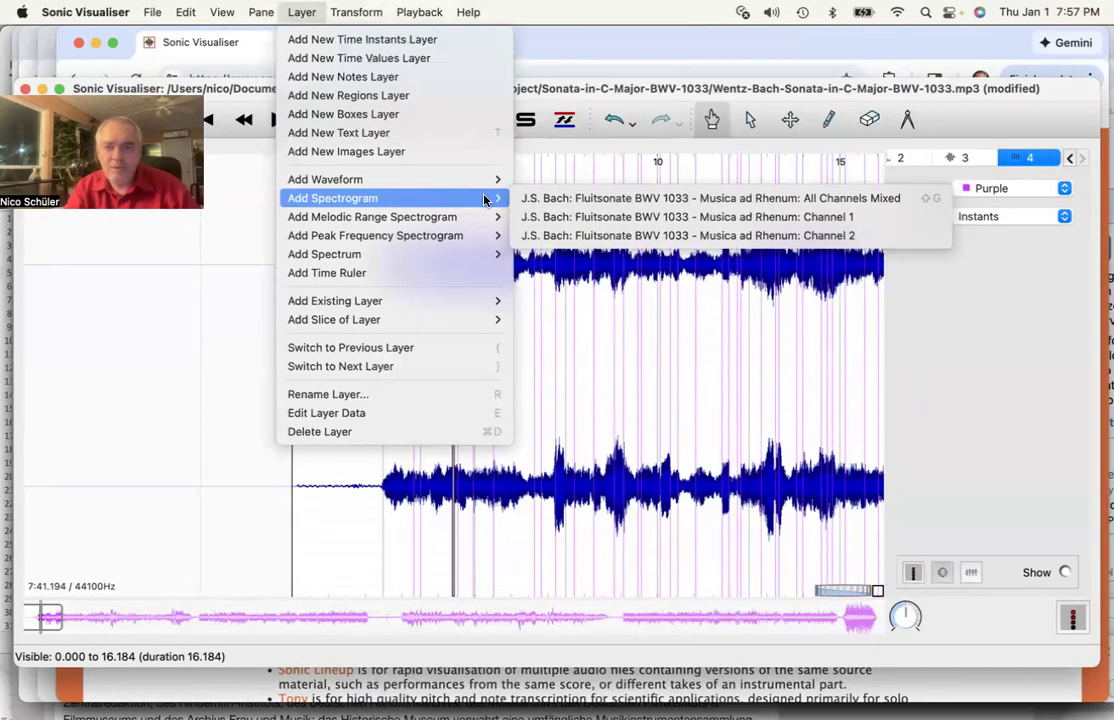
# - Add an All Channels Mixed spectrogram and zoom in on its lower frequencies
pyautogui.click(575, 202)
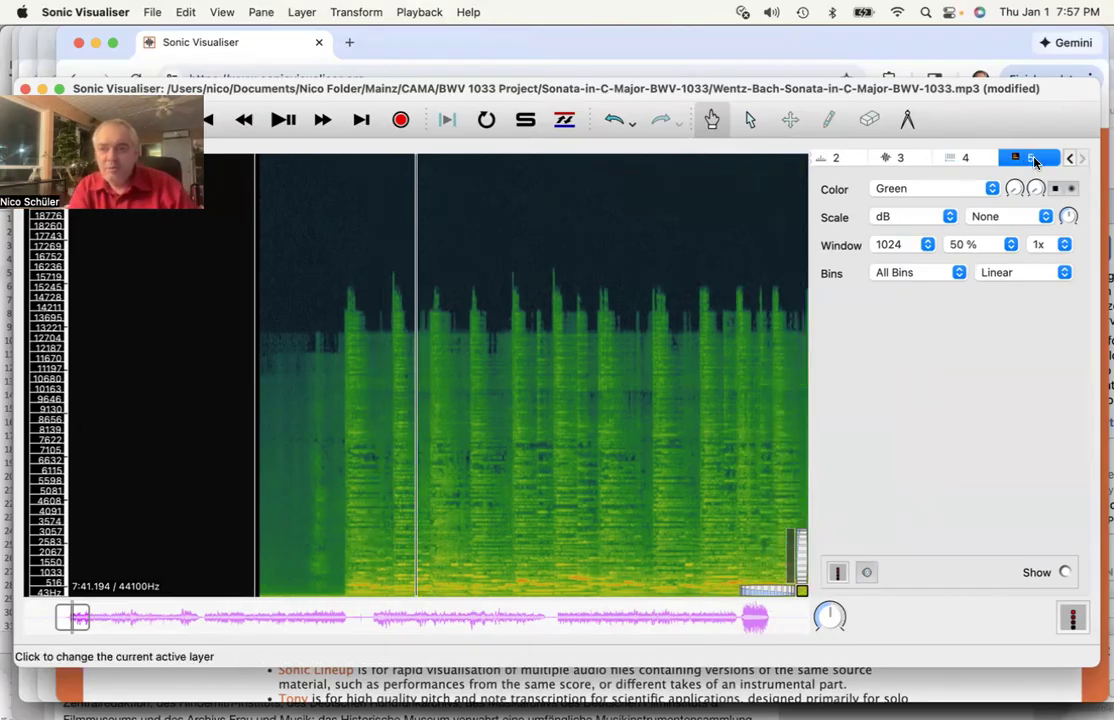
pyautogui.moveTo(805, 562); pyautogui.dragTo(805, 567)
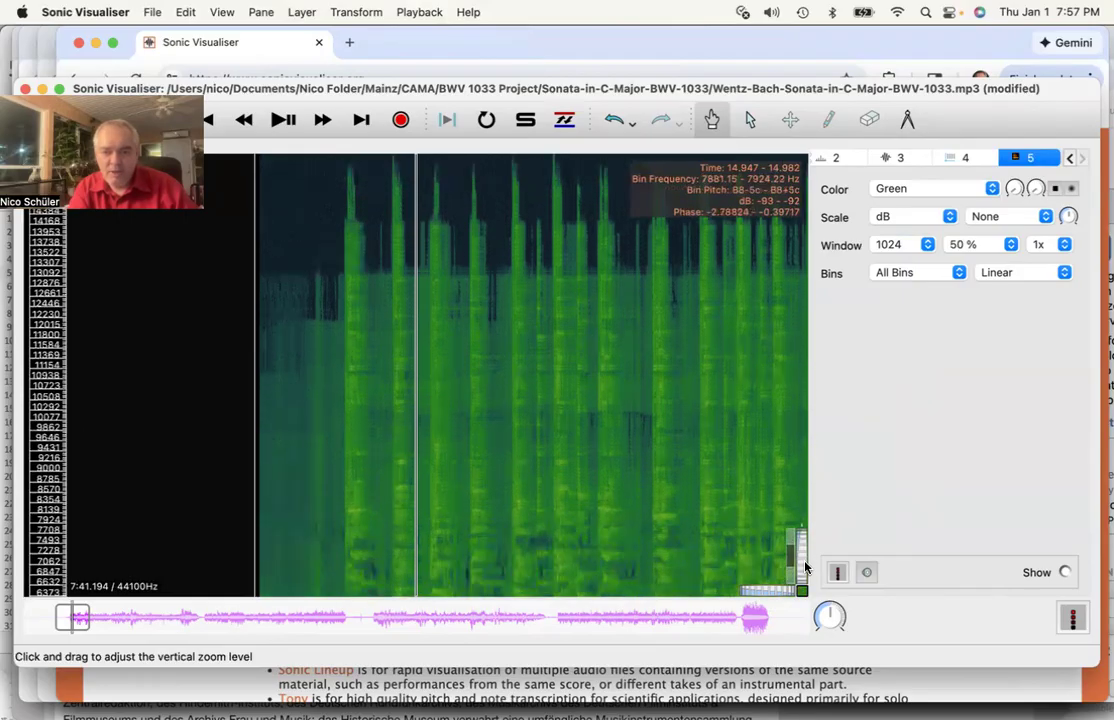
pyautogui.moveTo(790, 560); pyautogui.dragTo(793, 588)
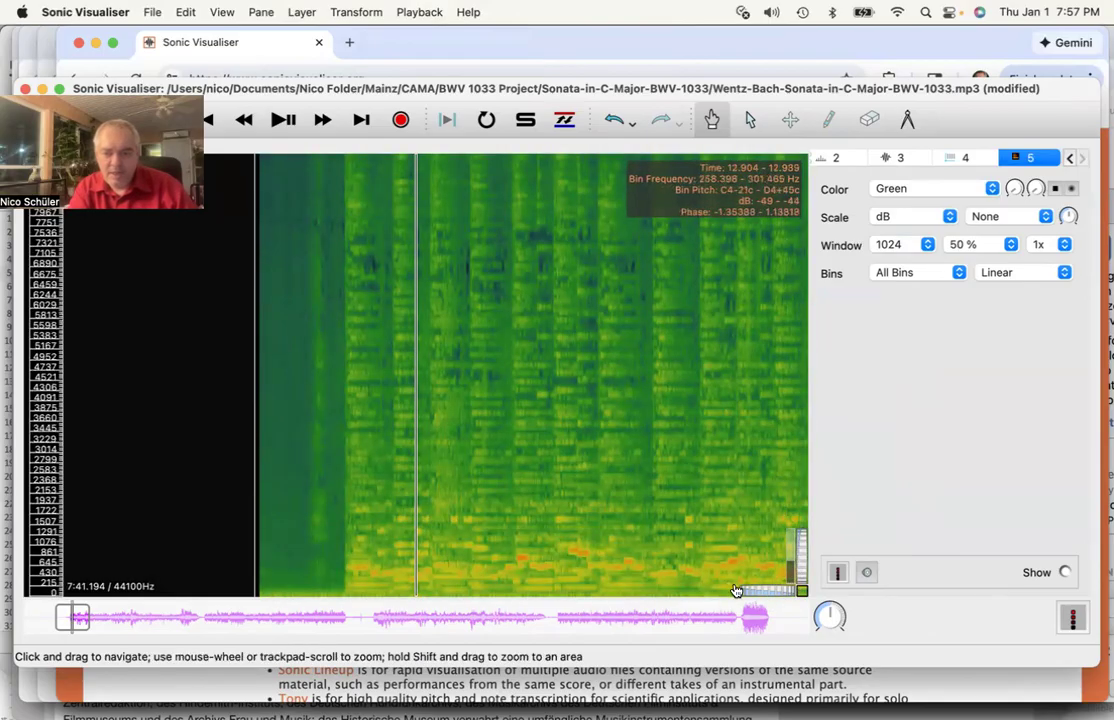
# - Zoom the time axis to show roughly the first three seconds
pyautogui.moveTo(790, 590)
pyautogui.mouseDown()
pyautogui.moveTo(763, 594)
pyautogui.moveTo(795, 594)
pyautogui.mouseUp()
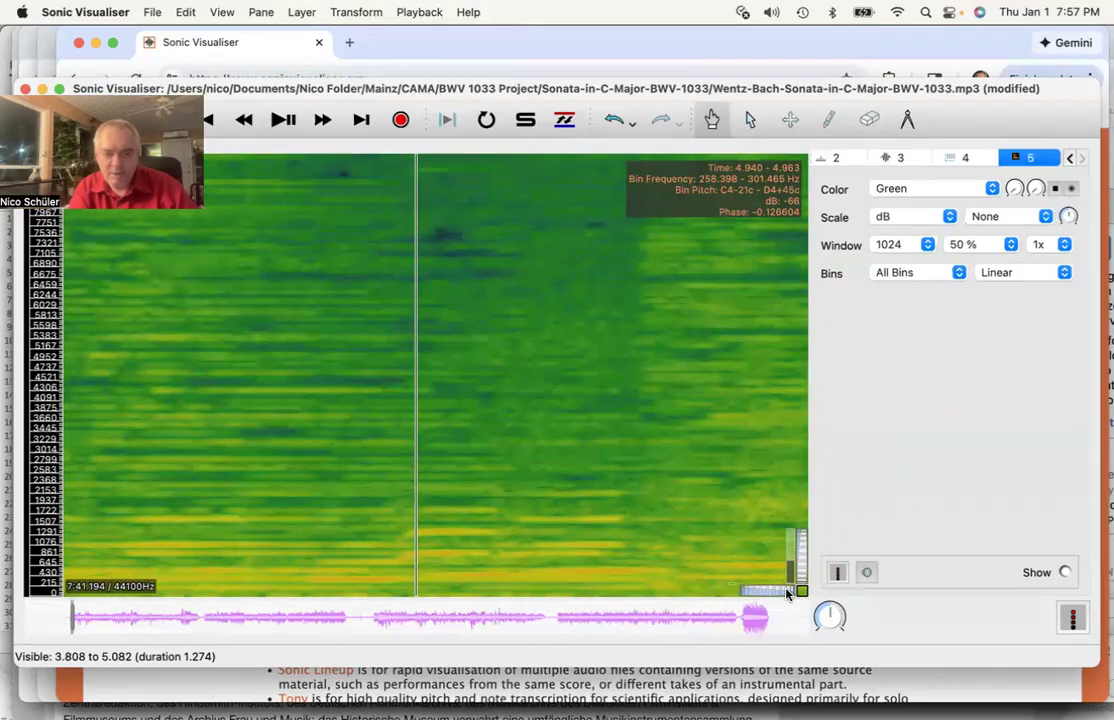
pyautogui.hscroll(-10, 311, 482)
pyautogui.hscroll(-1, 311, 482)
pyautogui.hscroll(4, 311, 482)
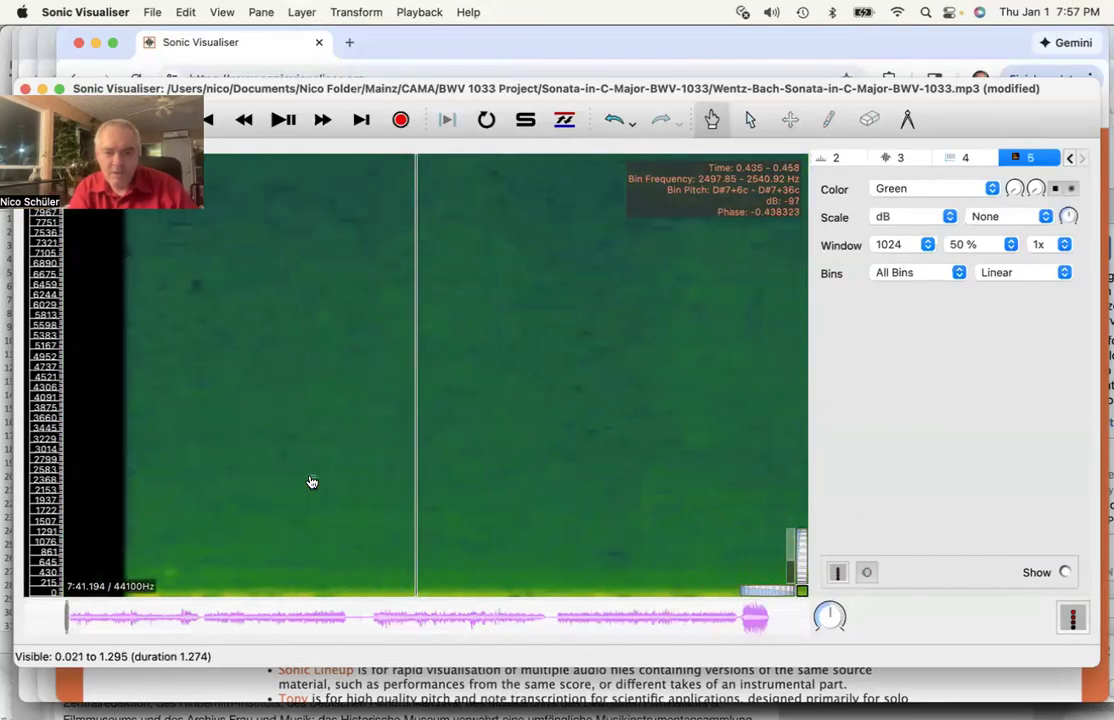
pyautogui.hscroll(3, 311, 482)
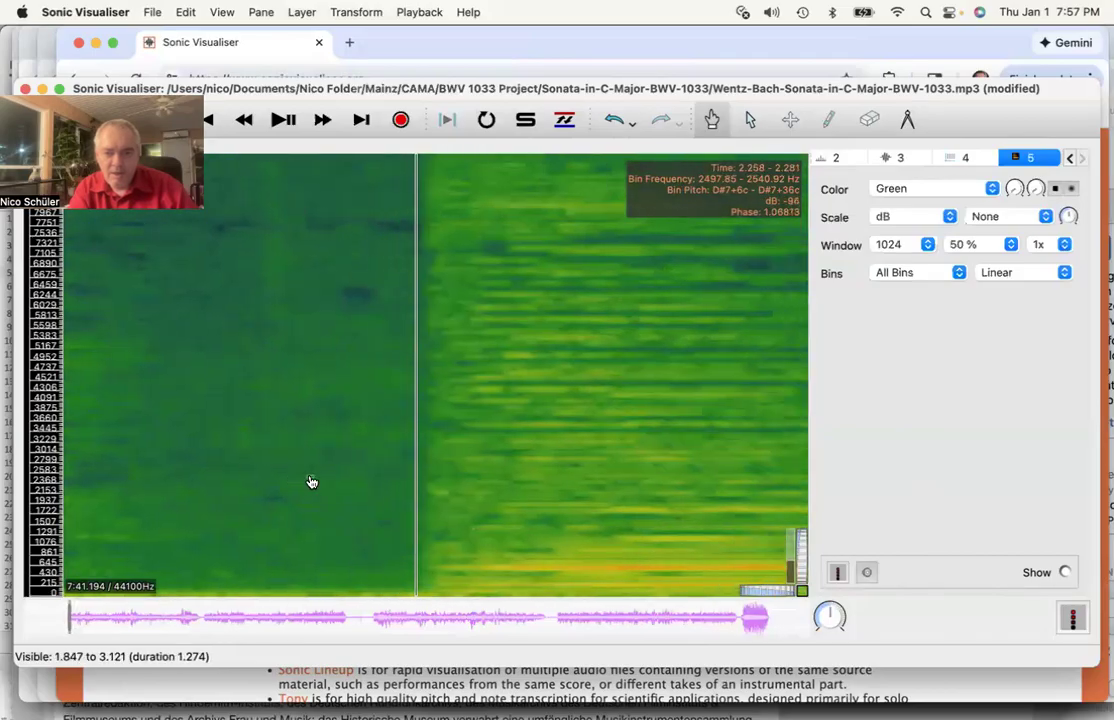
pyautogui.hscroll(3, 311, 482)
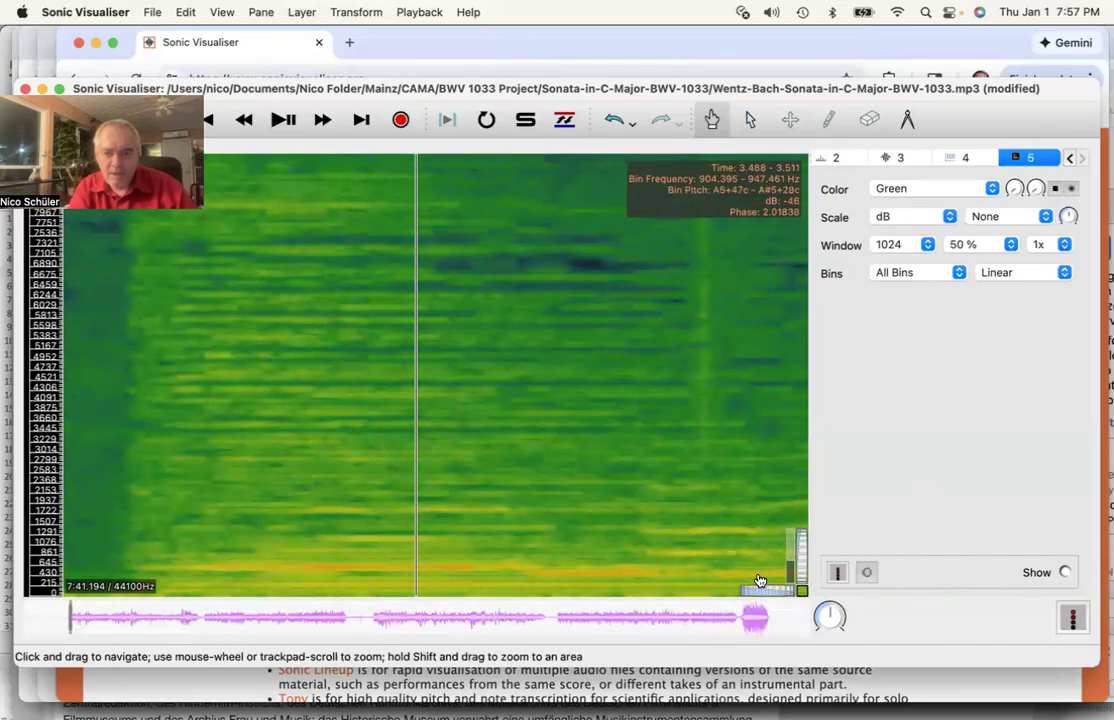
pyautogui.moveTo(763, 592); pyautogui.dragTo(755, 592)
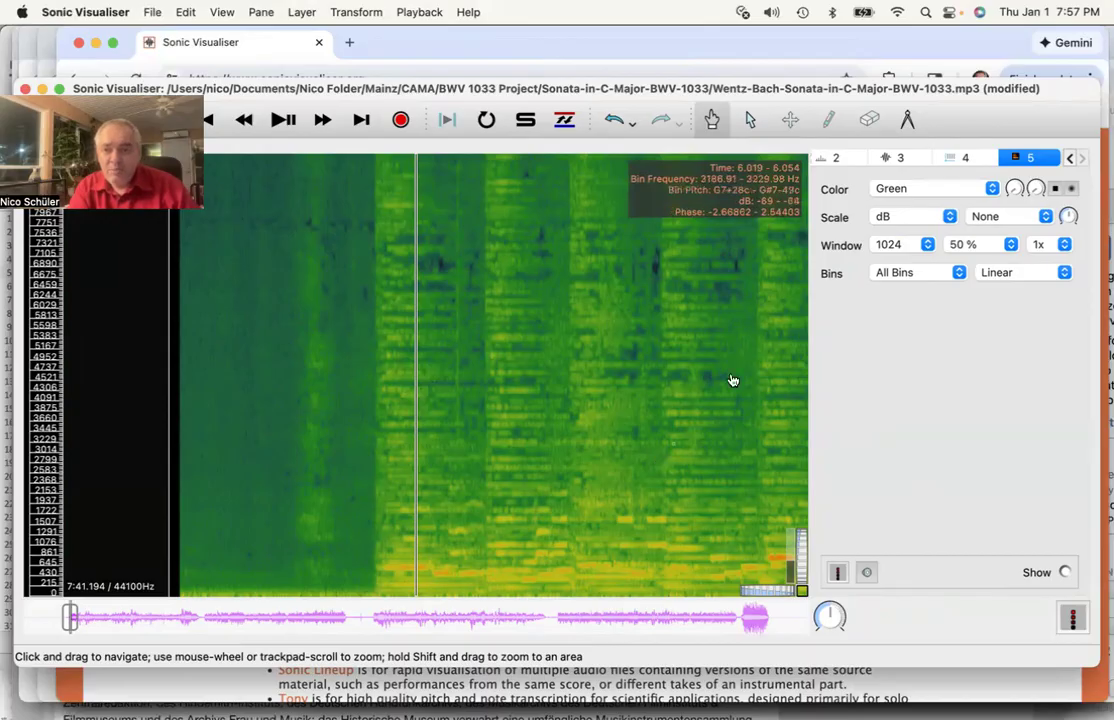
# - Change the waveform layer's colour to Purple, briefly trying Bright Red first
pyautogui.click(957, 159)
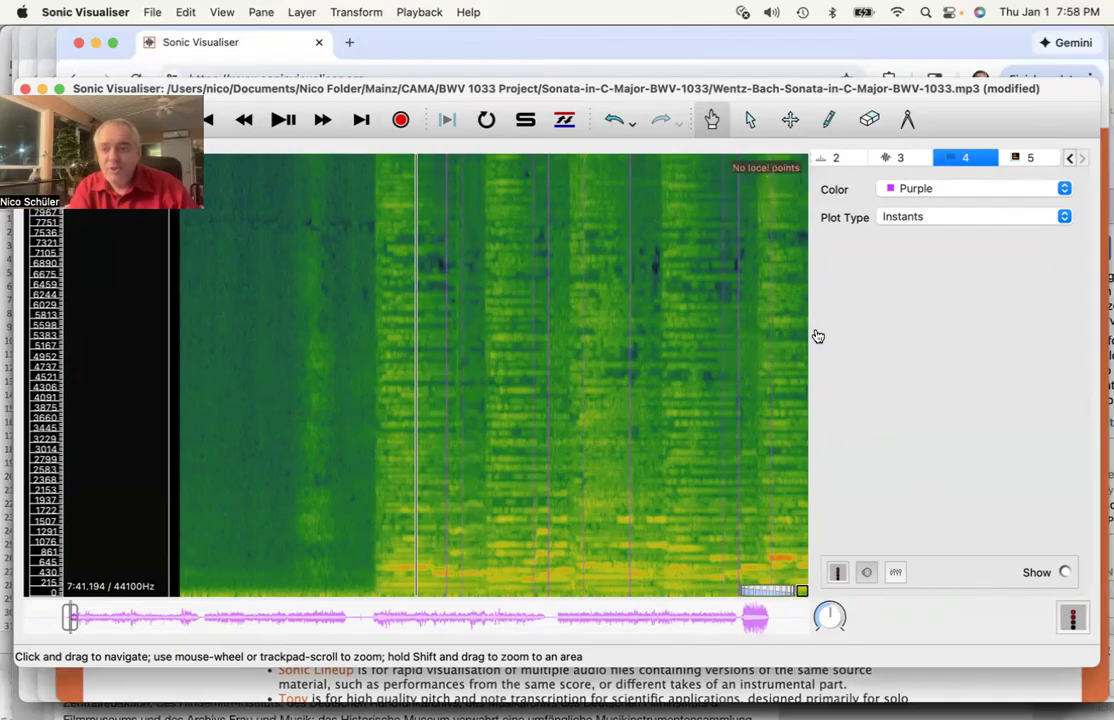
pyautogui.click(898, 159)
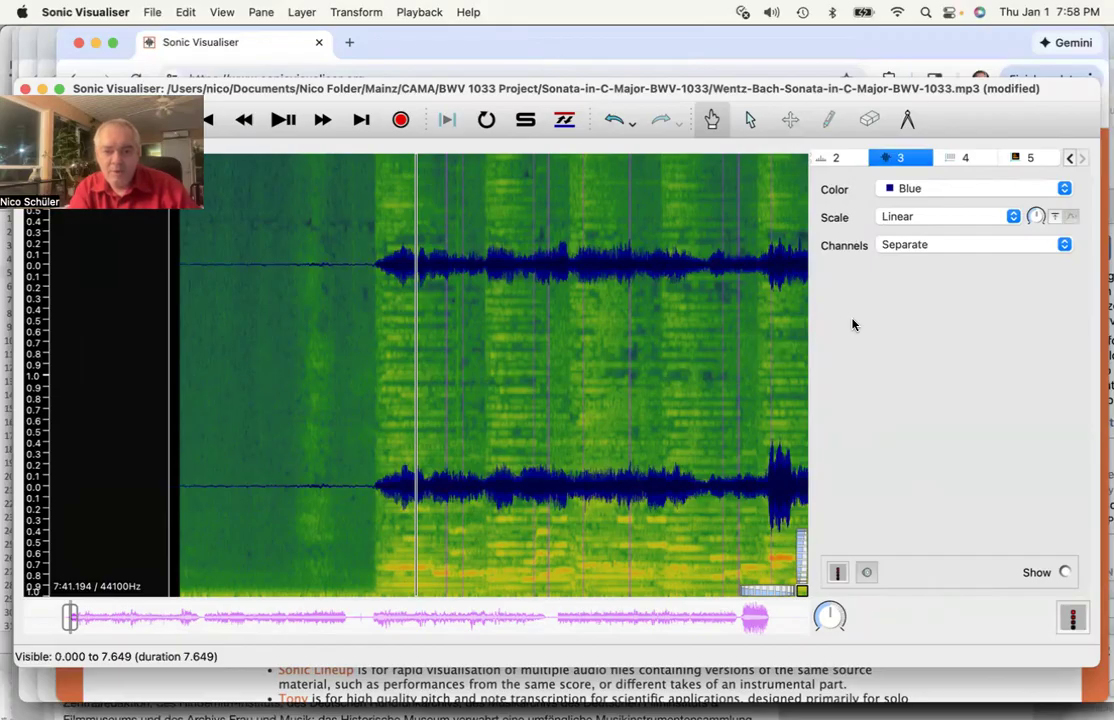
pyautogui.click(923, 188)
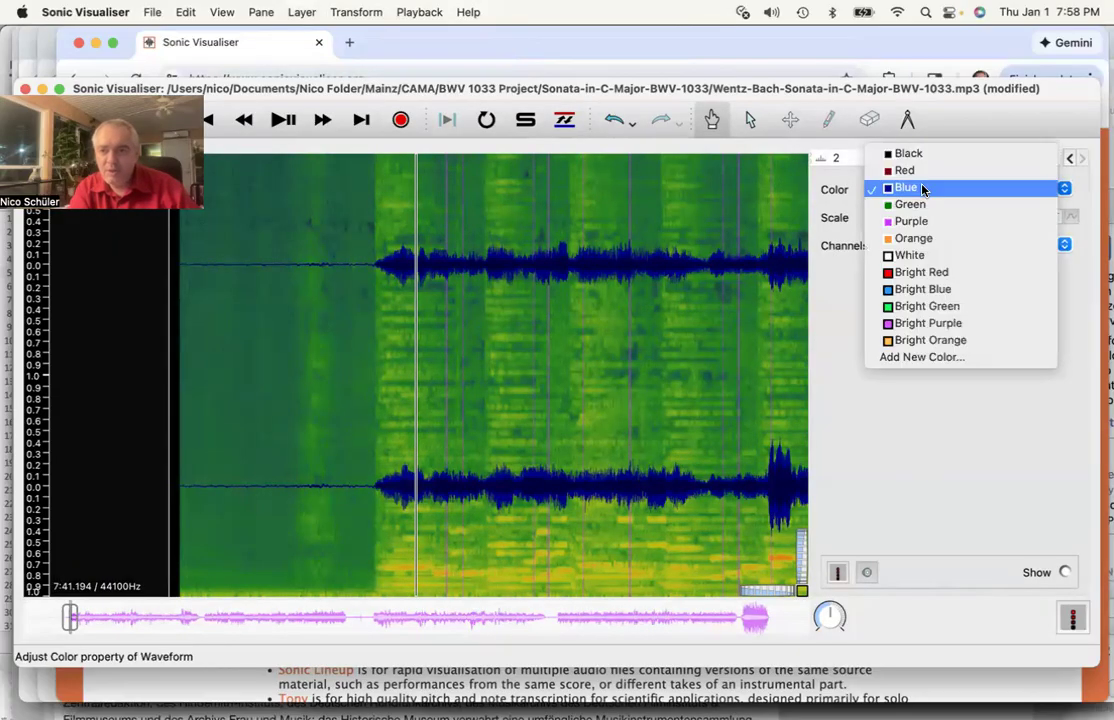
pyautogui.click(918, 272)
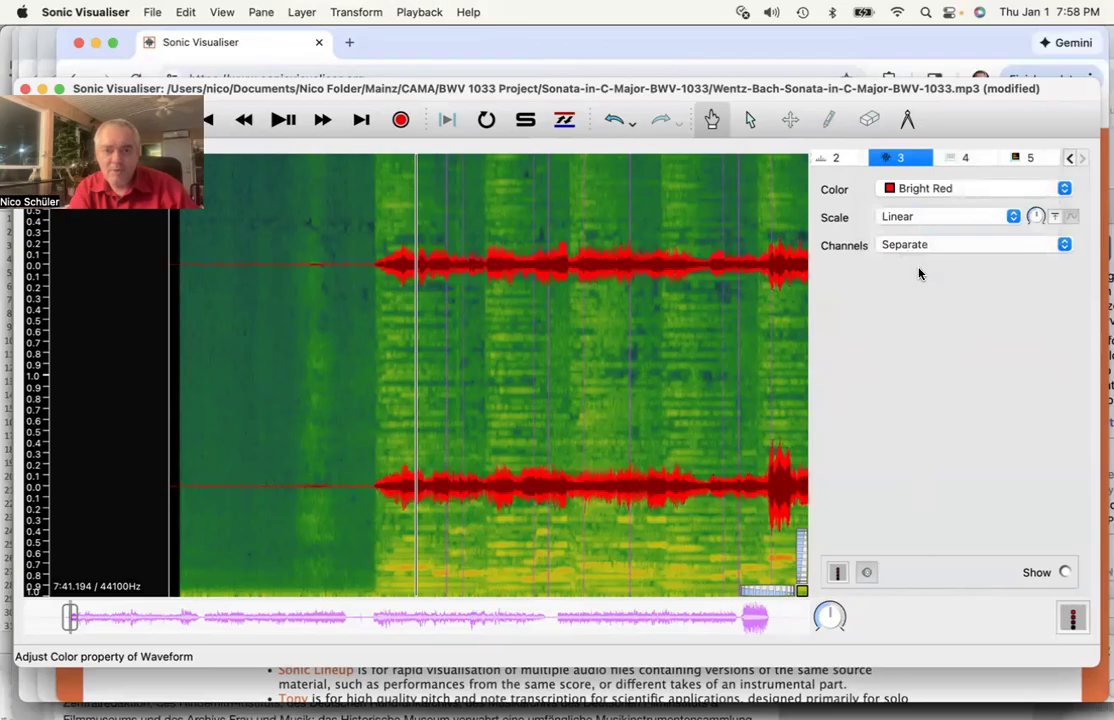
pyautogui.click(932, 188)
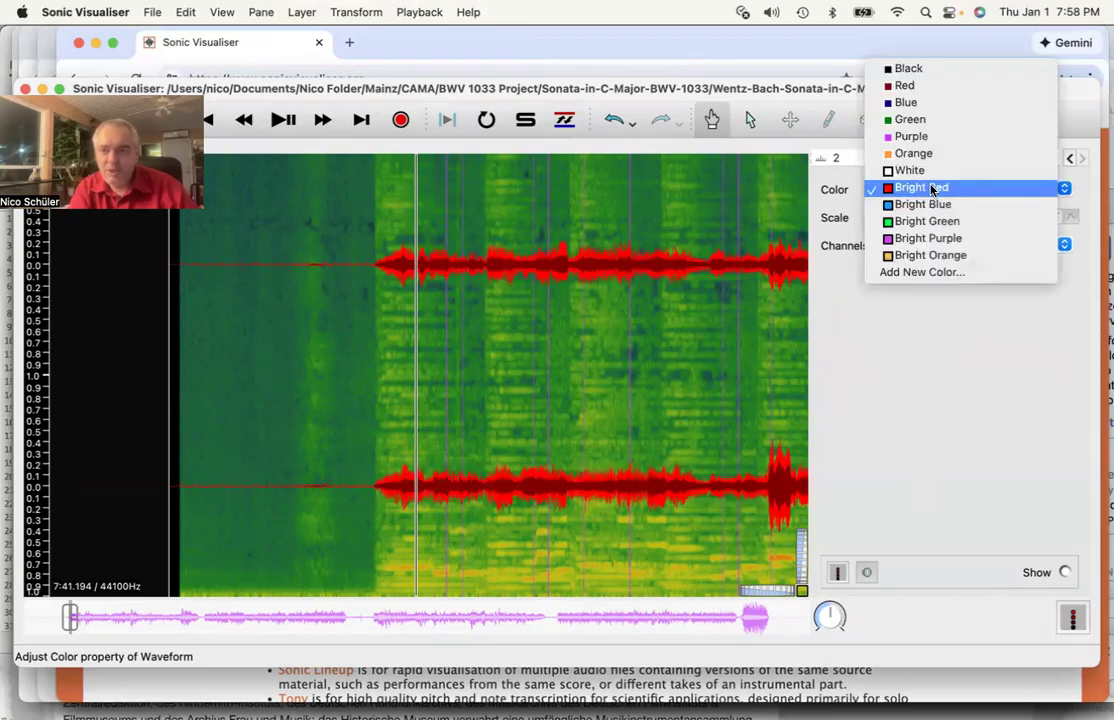
pyautogui.click(915, 136)
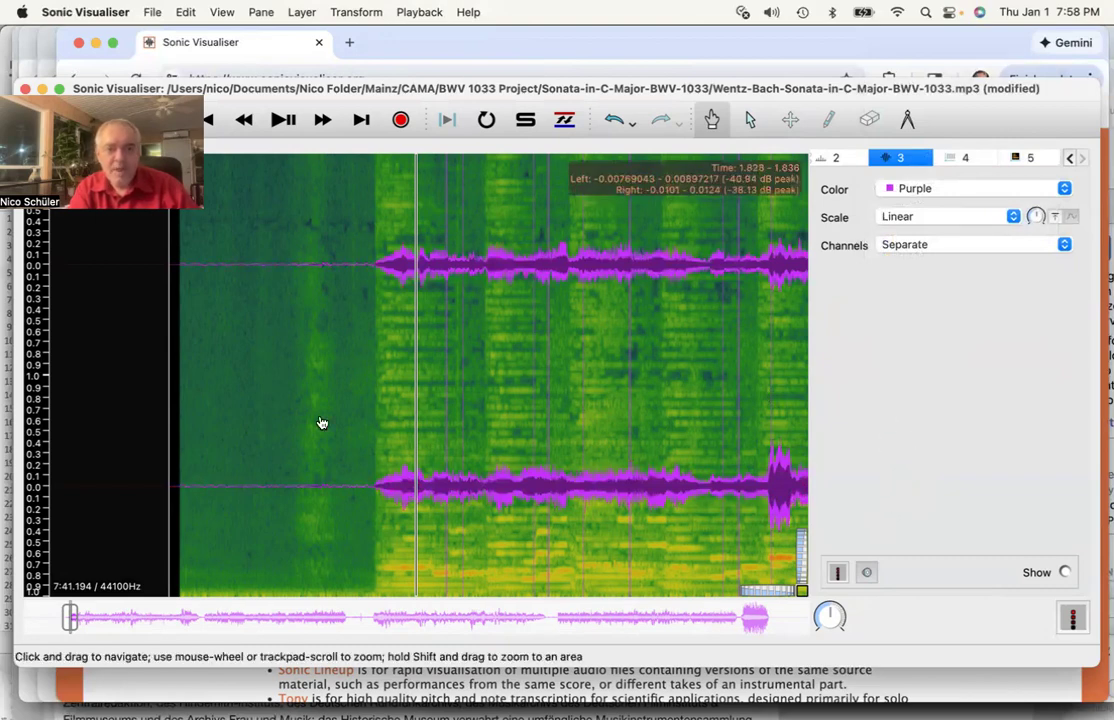
pyautogui.scroll(3, 321, 423)
pyautogui.scroll(3, 321, 423)
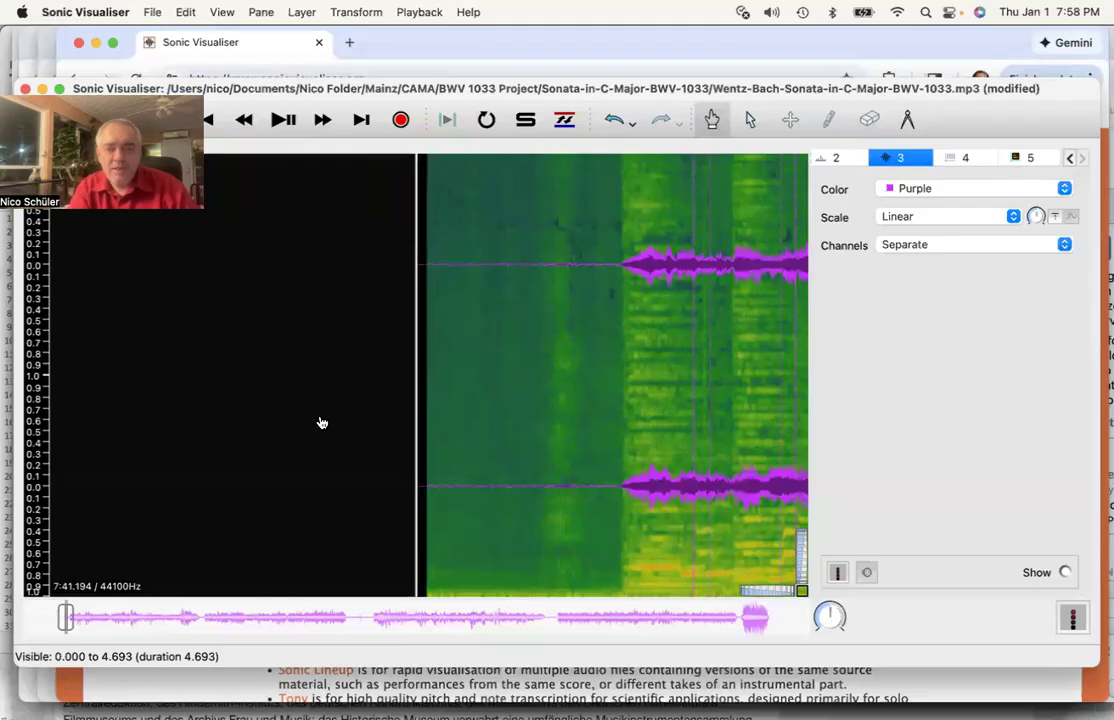
pyautogui.scroll(-1, 321, 423)
pyautogui.scroll(2, 321, 423)
pyautogui.scroll(-1, 321, 423)
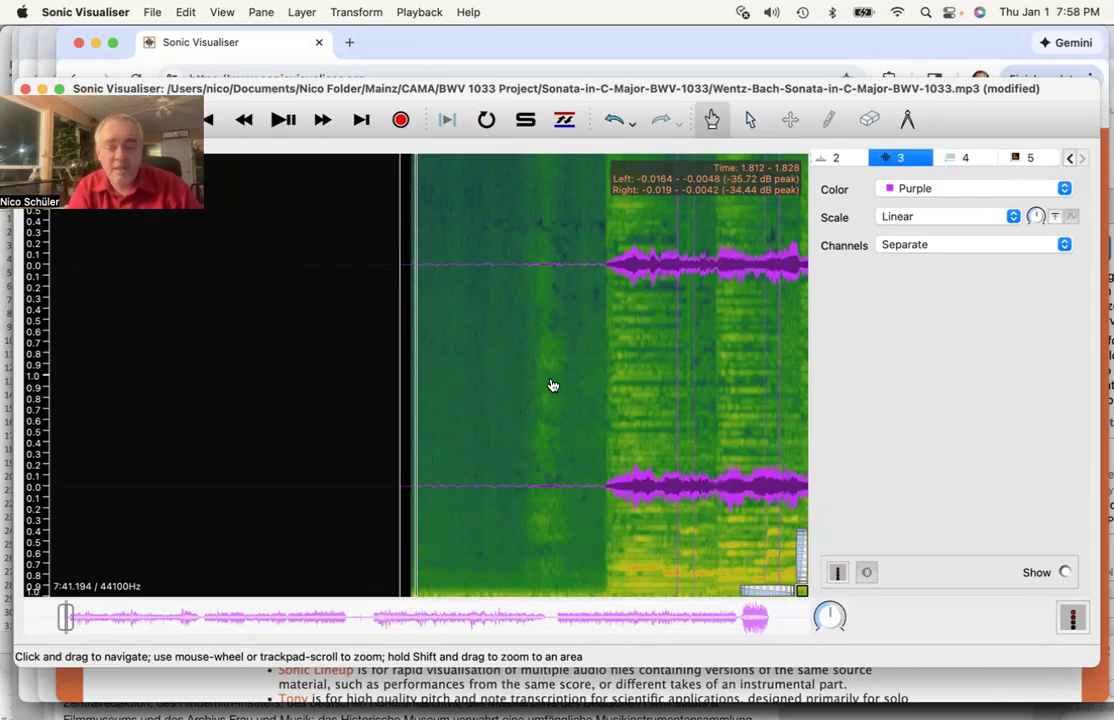
pyautogui.click(280, 120)
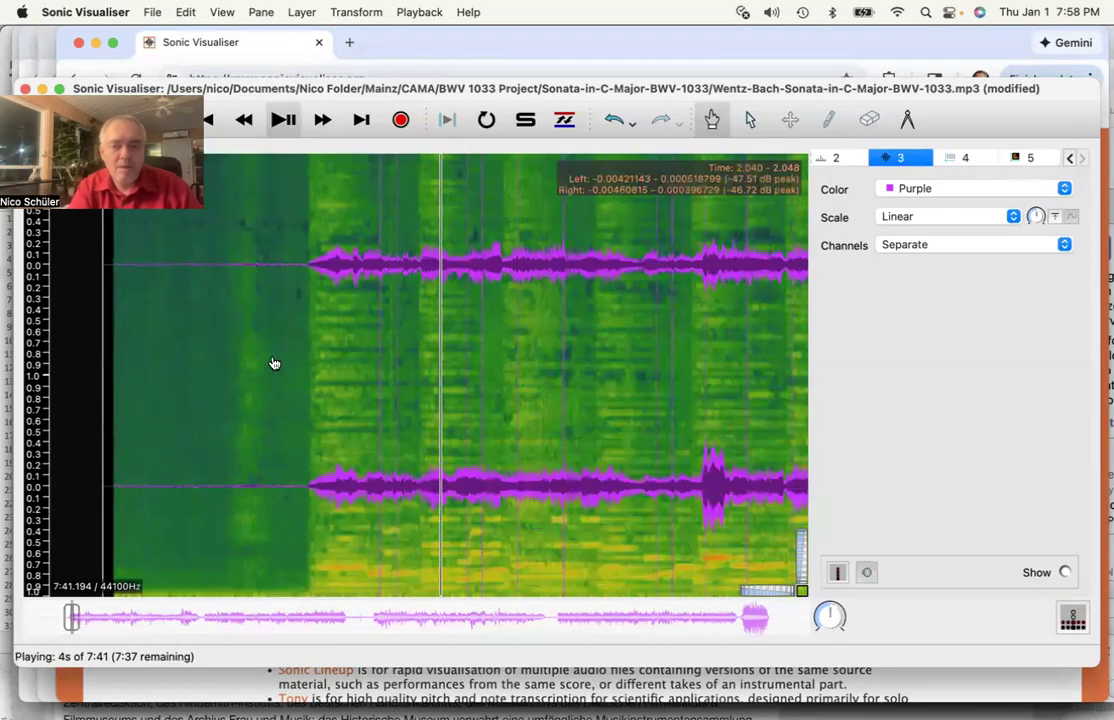
pyautogui.press('XF86AudioRaiseVolume')
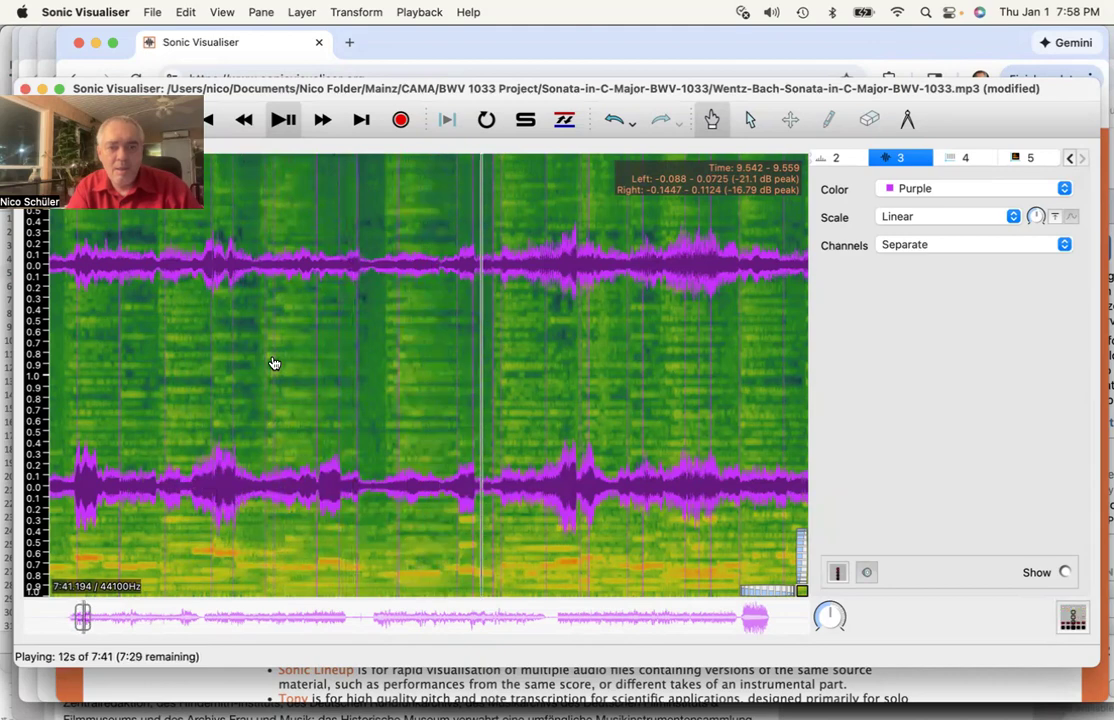
pyautogui.click(285, 121)
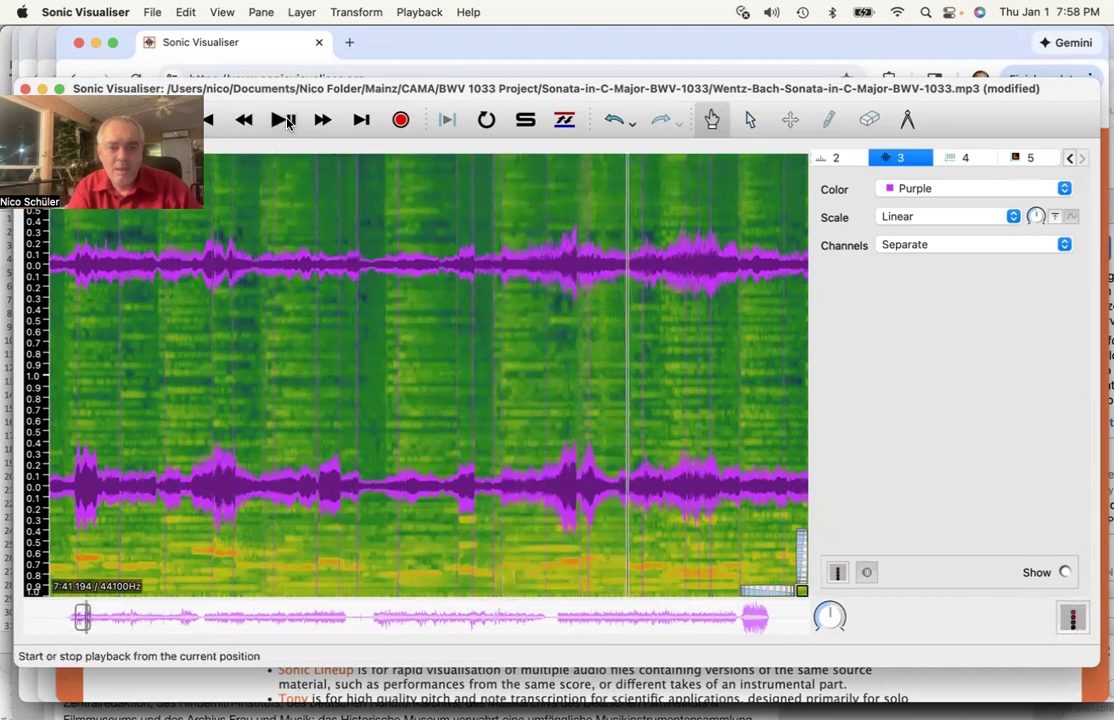
pyautogui.hscroll(-10, 337, 462)
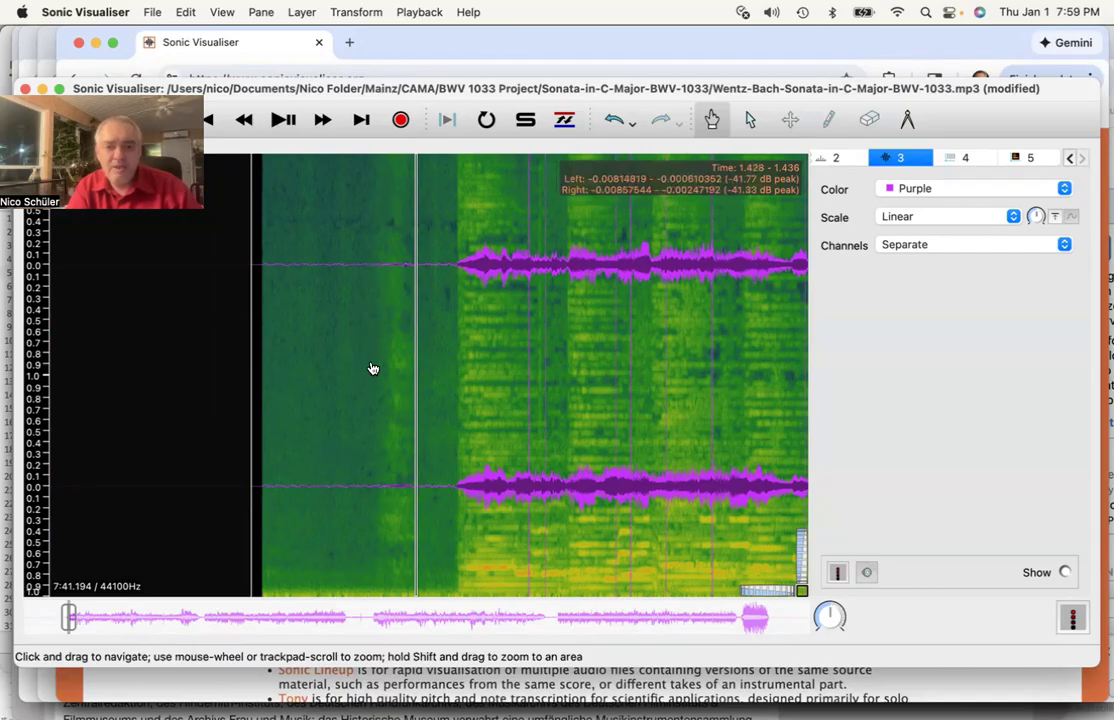
# - Browse the Playback and Transform menus, then make the Note Onsets layer active
pyautogui.click(414, 11)
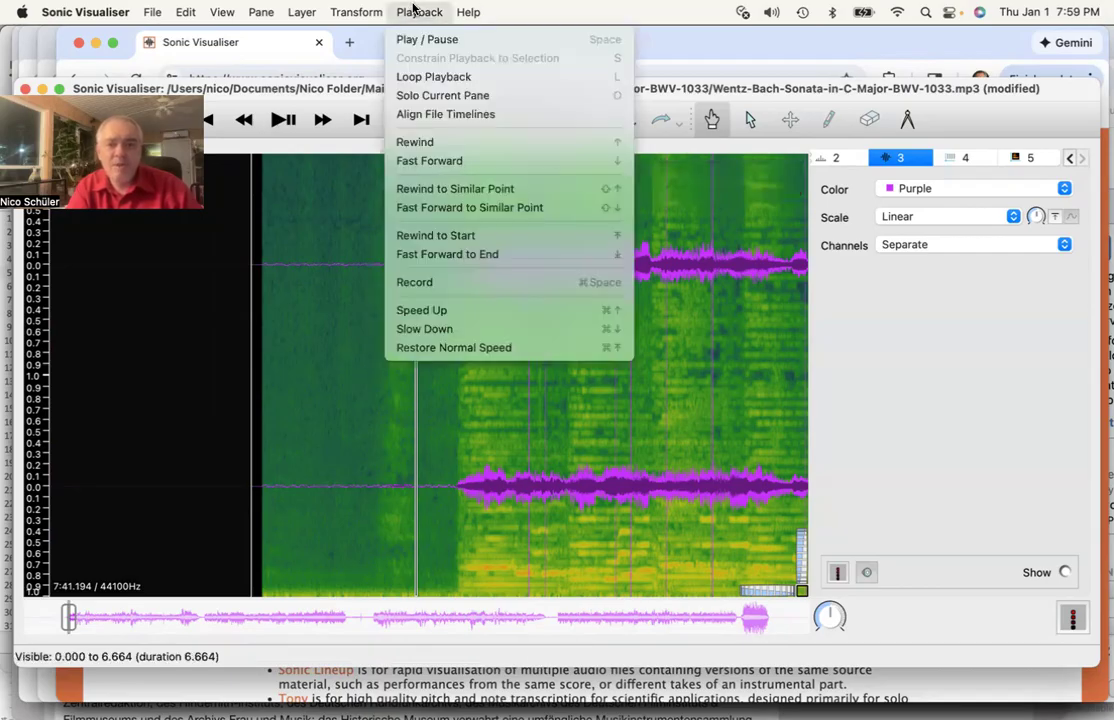
pyautogui.moveTo(360, 14)
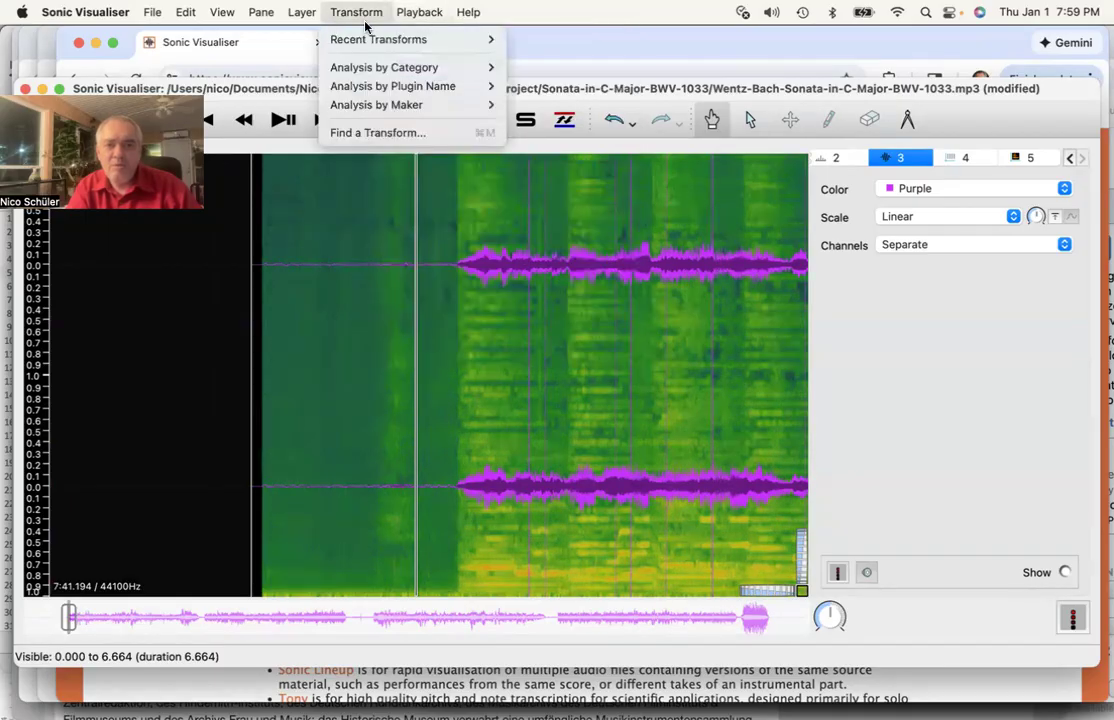
pyautogui.moveTo(375, 45)
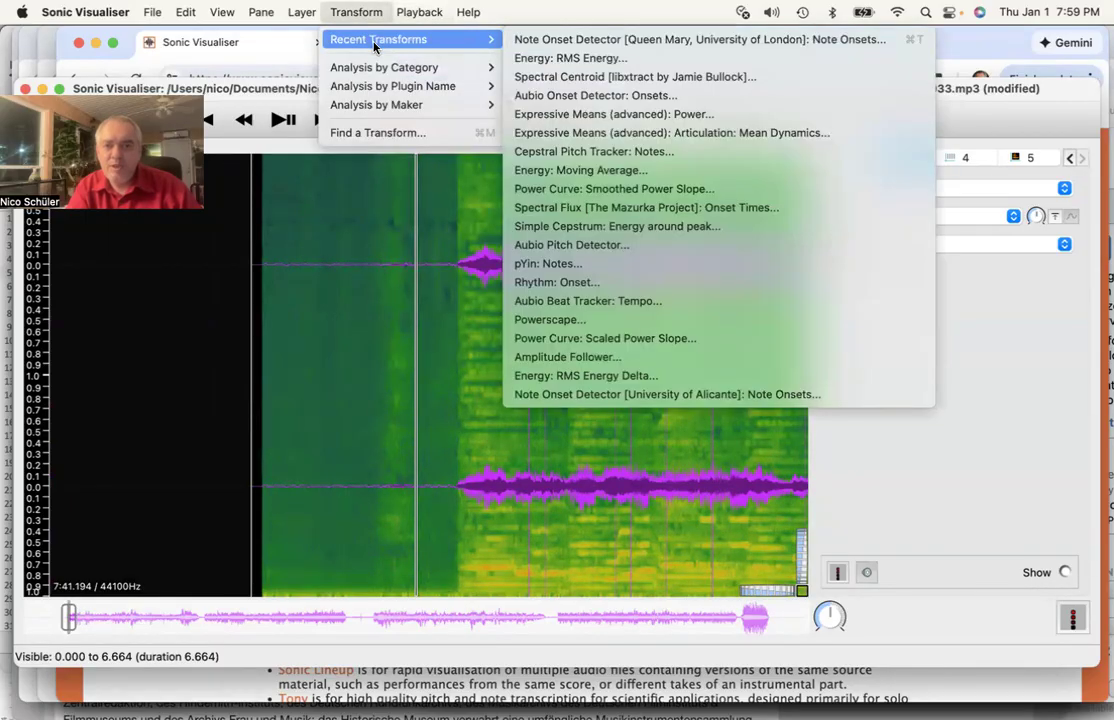
pyautogui.click(362, 12)
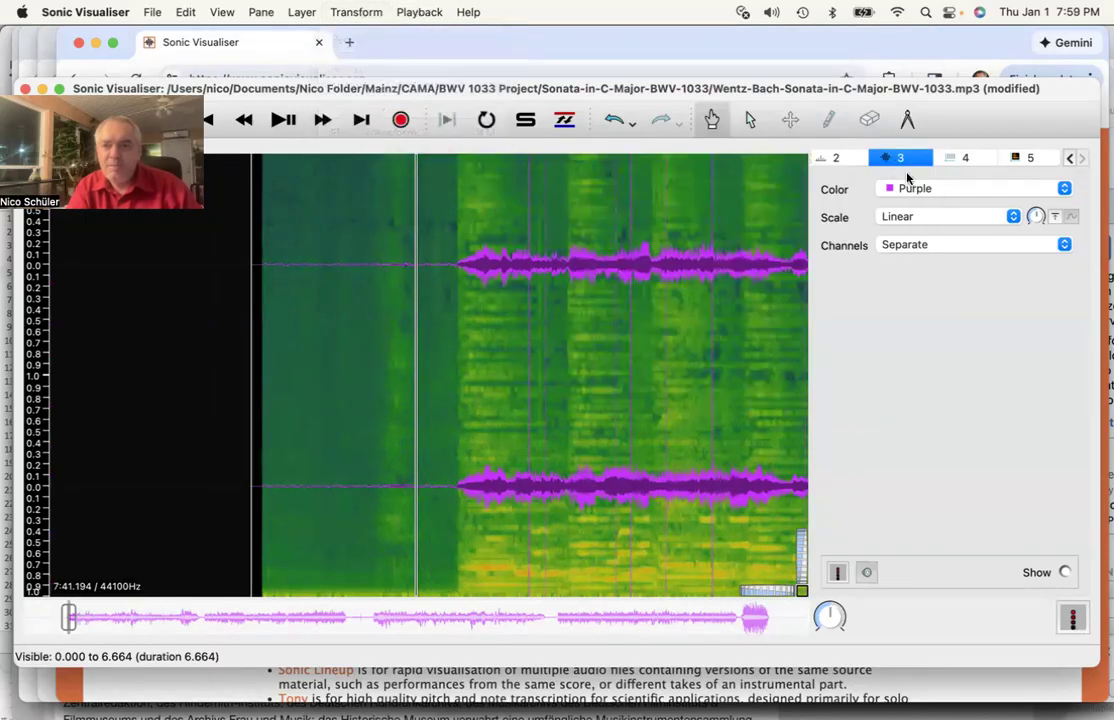
pyautogui.click(968, 159)
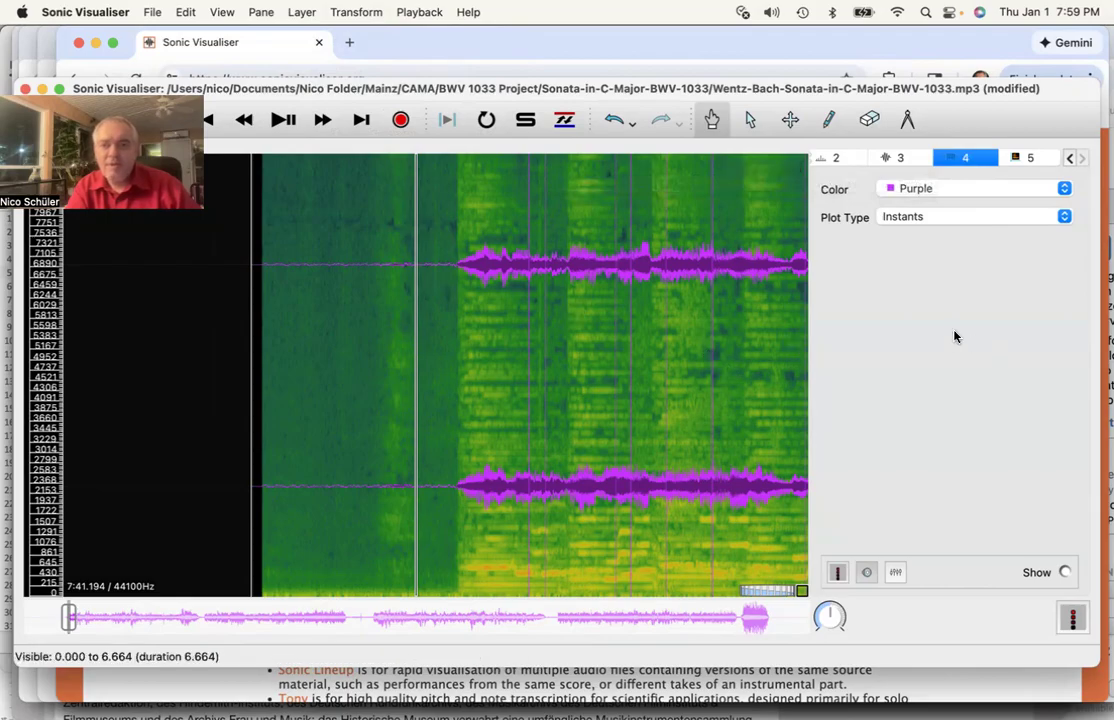
# - Run Aubio Onset Detector with defaults: threshold 0.3, 512-frame blocks, 256 increment
pyautogui.click(340, 10)
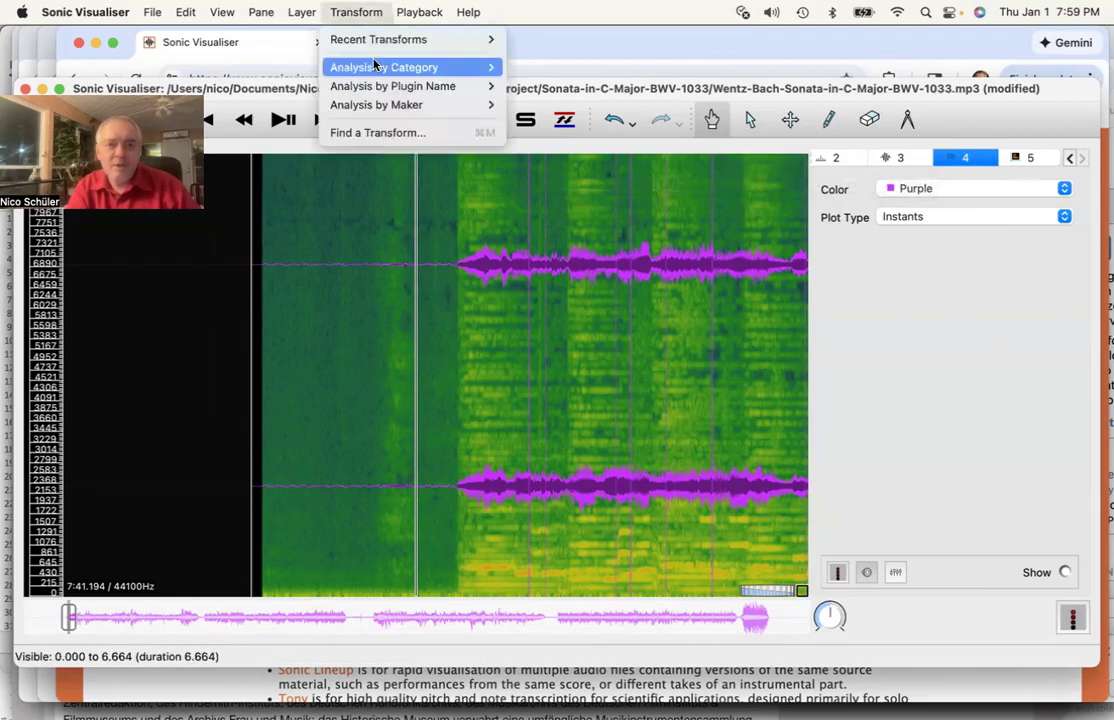
pyautogui.moveTo(378, 43)
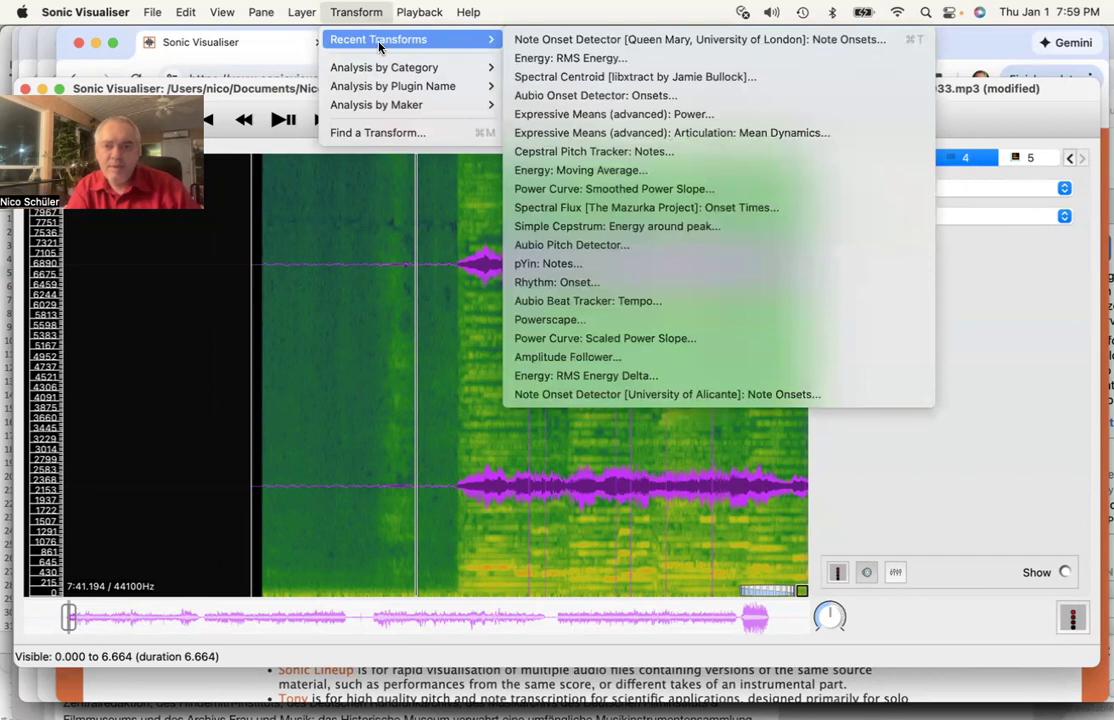
pyautogui.click(567, 97)
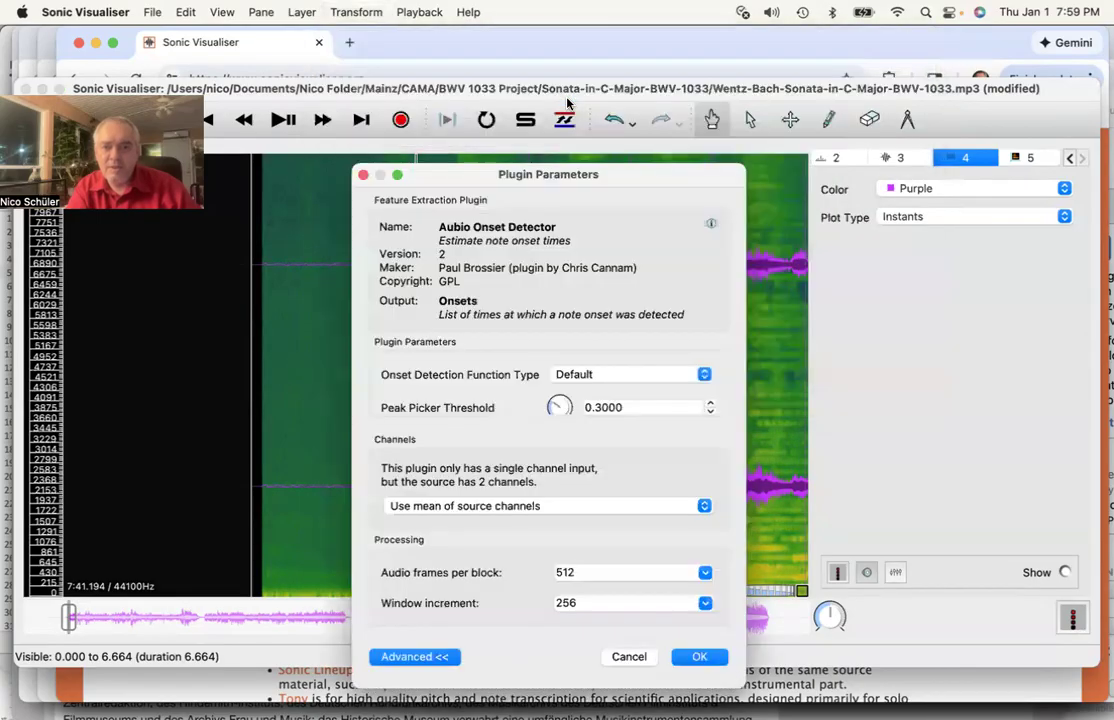
pyautogui.moveTo(655, 175); pyautogui.dragTo(651, 79)
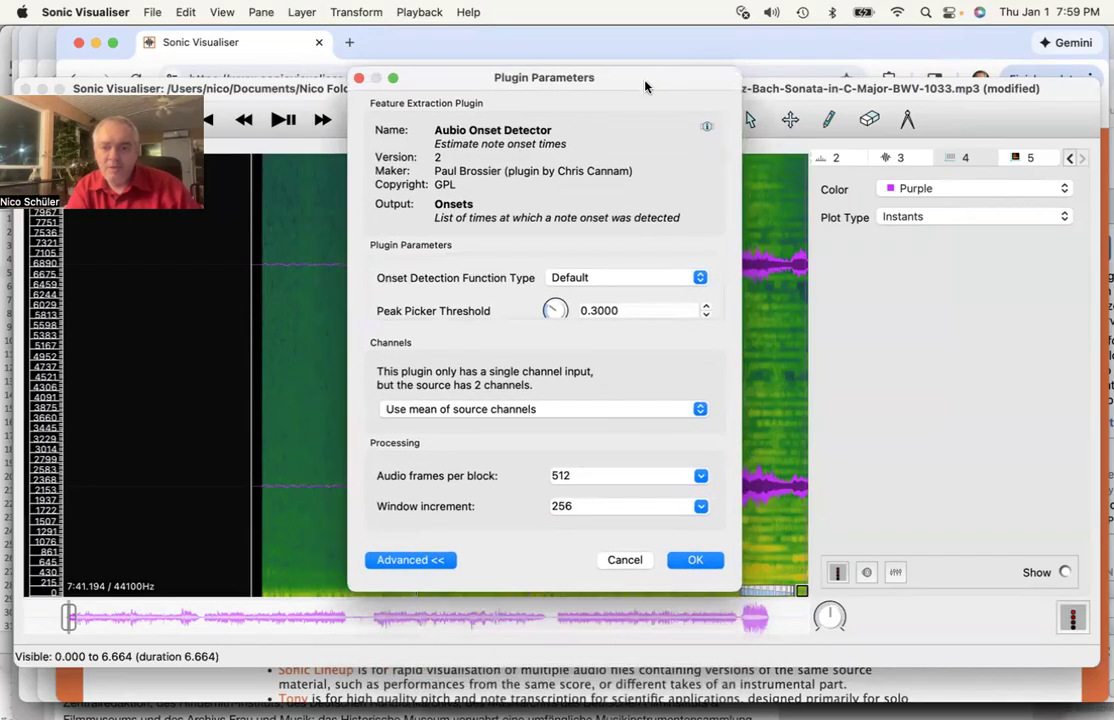
pyautogui.click(701, 562)
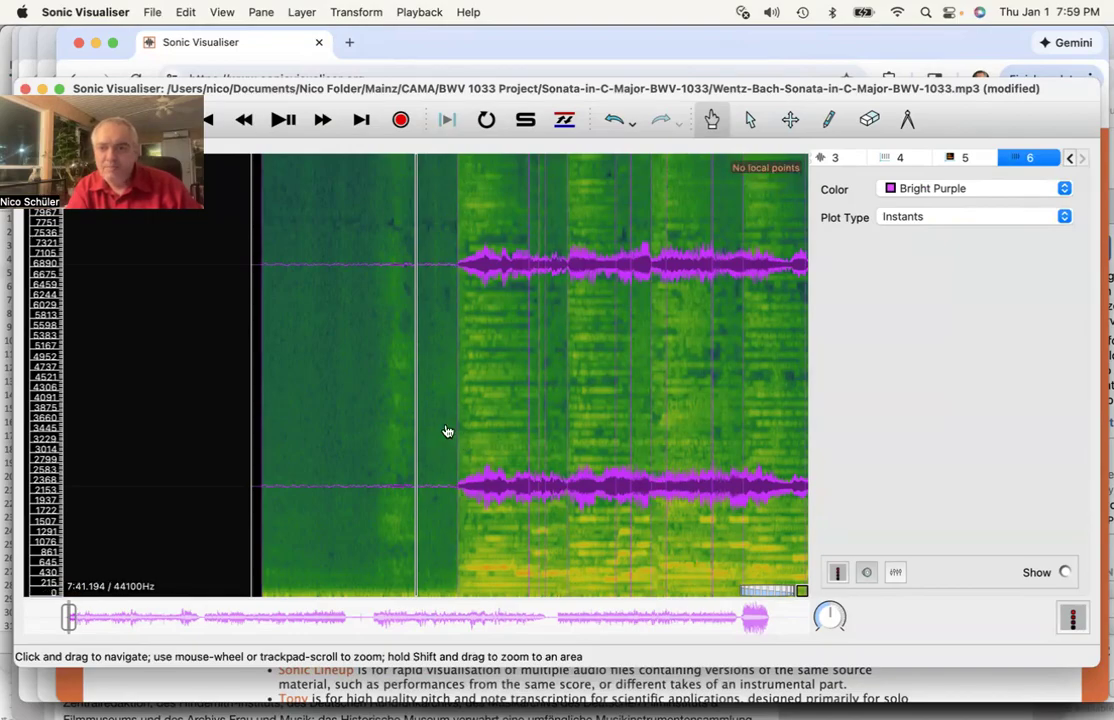
# - Compare the two purple onset layers, then undo back to the blue waveform alone
pyautogui.click(895, 157)
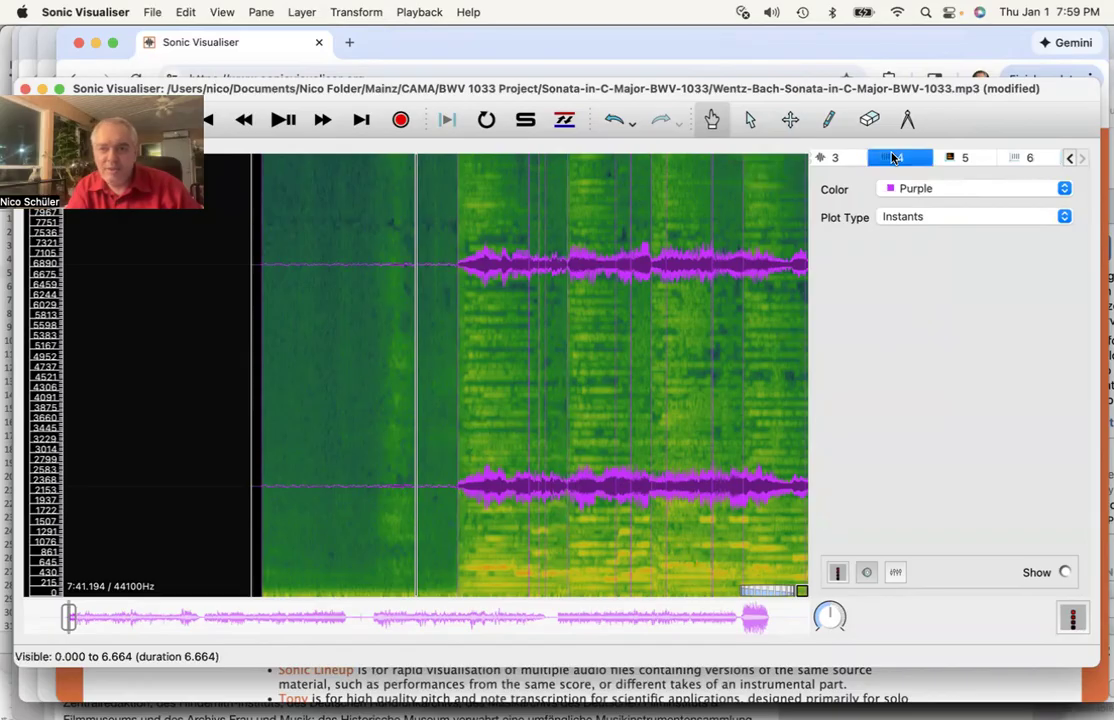
pyautogui.click(1027, 162)
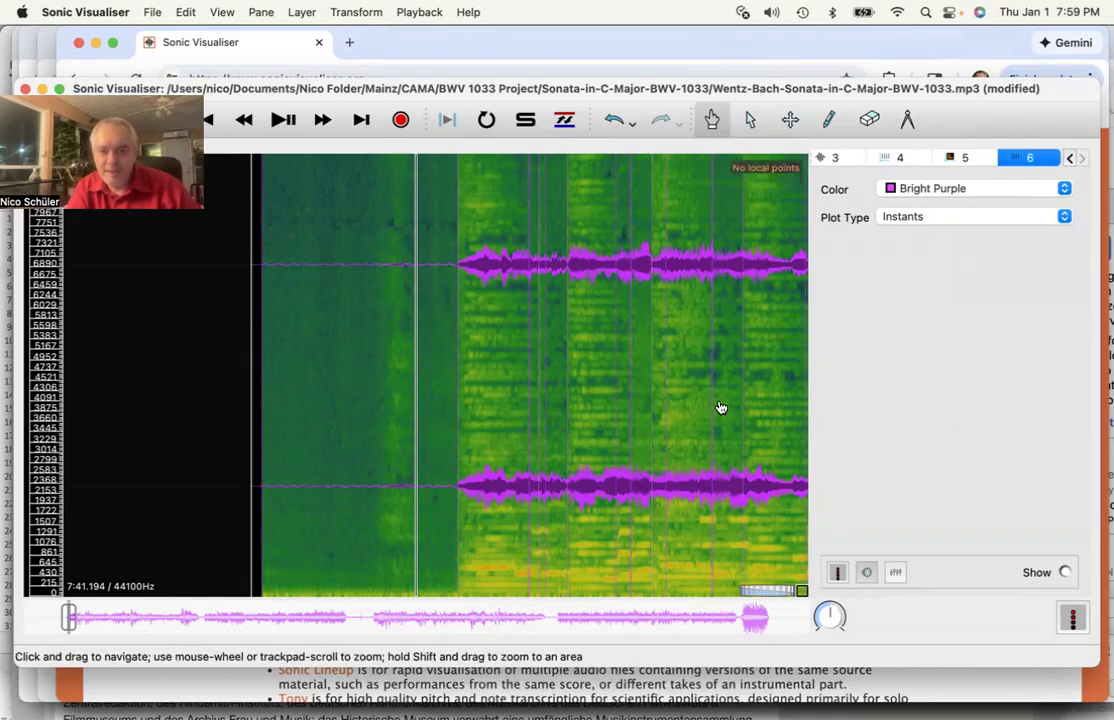
pyautogui.click(899, 157)
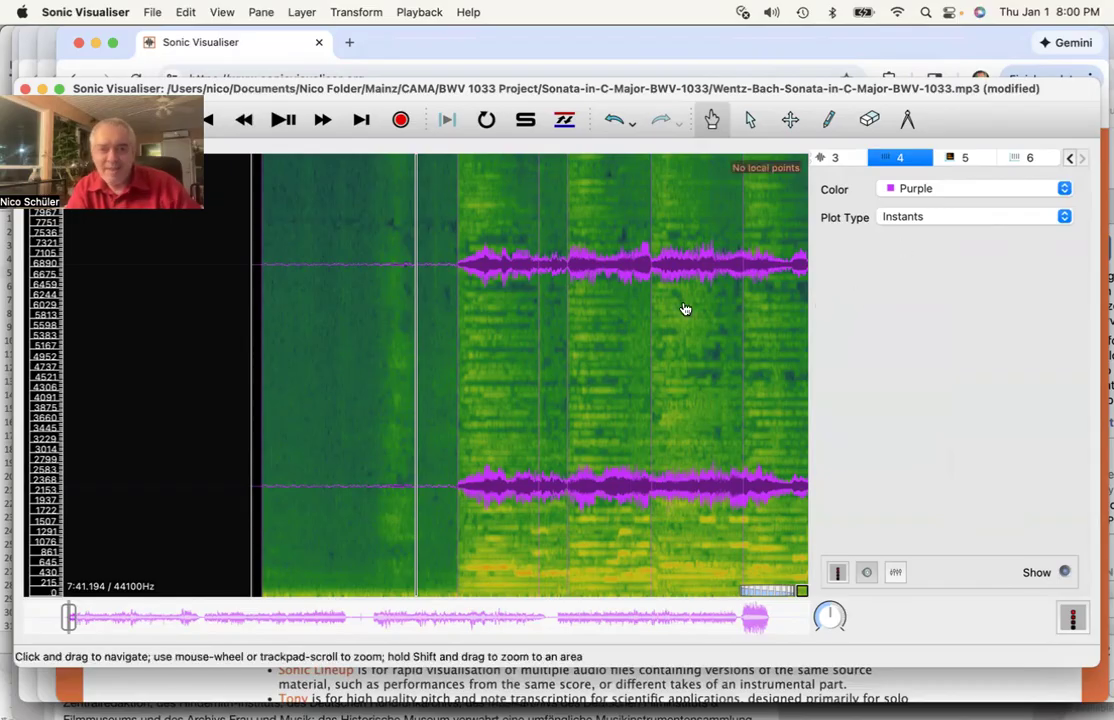
pyautogui.click(1071, 160)
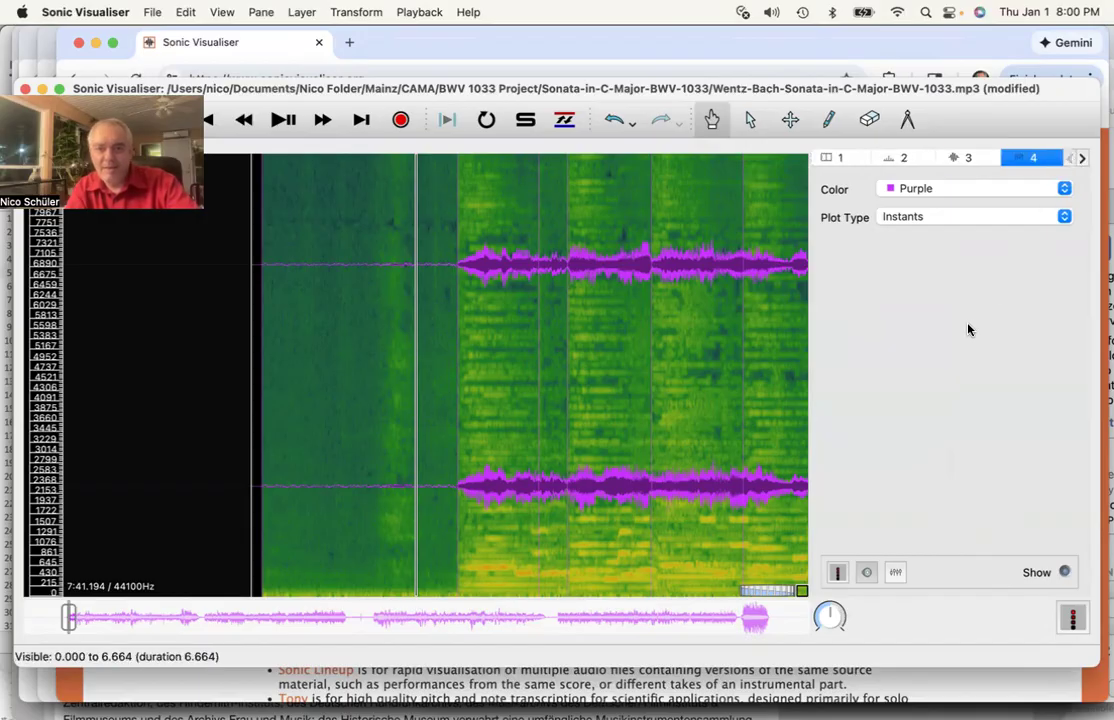
pyautogui.press('super+z')
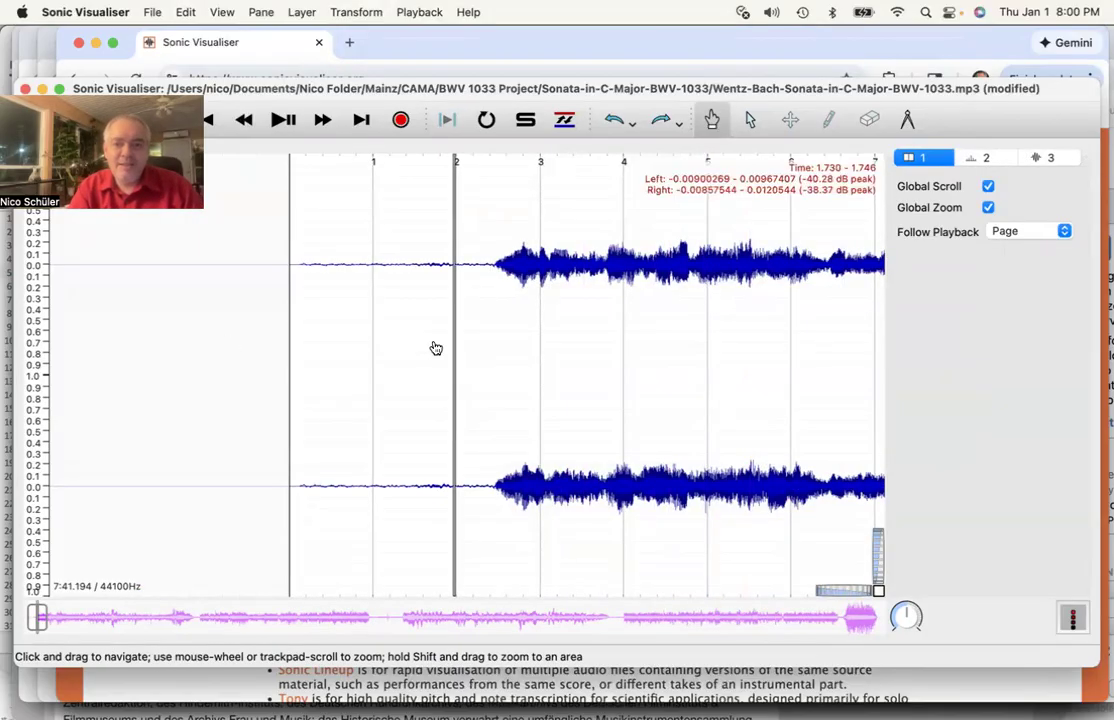
# - Rerun Aubio Onset Detector: Onsets from Recent Transforms with defaults, then start playback
pyautogui.click(366, 10)
pyautogui.moveTo(413, 41)
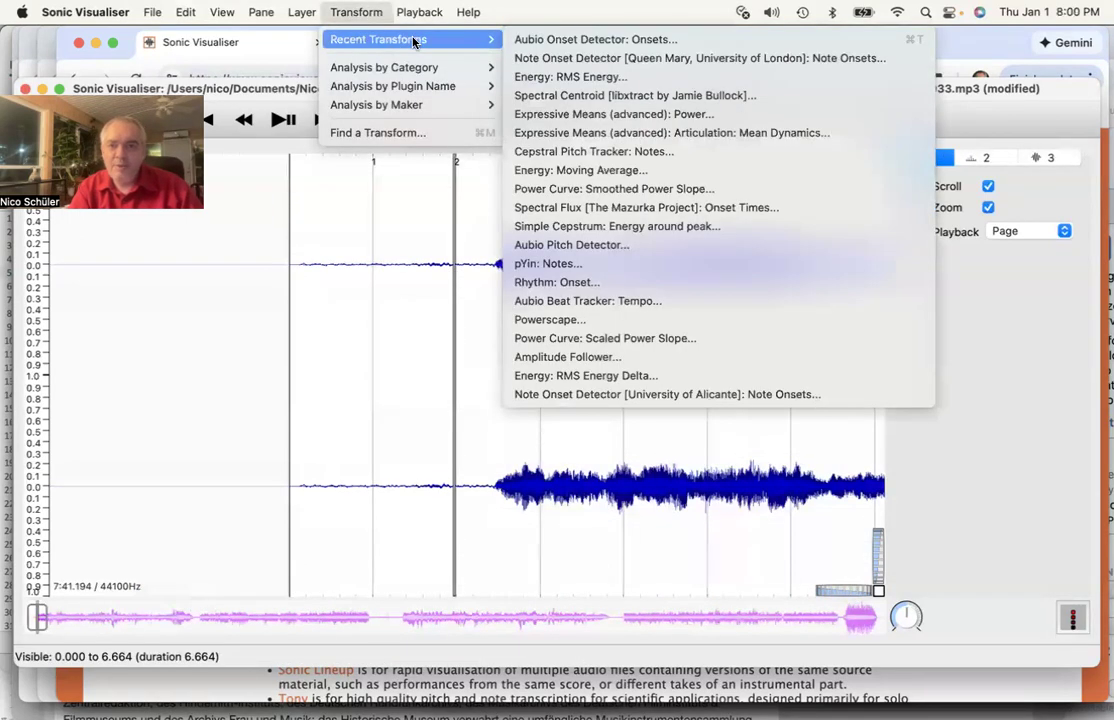
pyautogui.click(521, 44)
pyautogui.moveTo(630, 178); pyautogui.dragTo(591, 41)
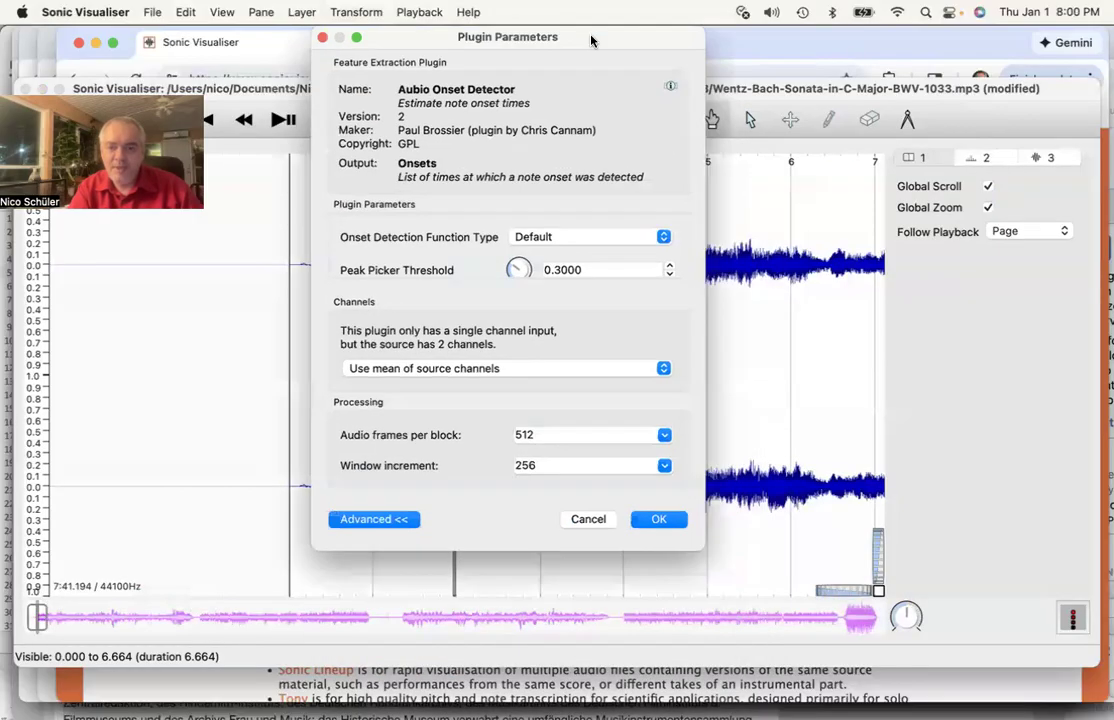
pyautogui.click(657, 520)
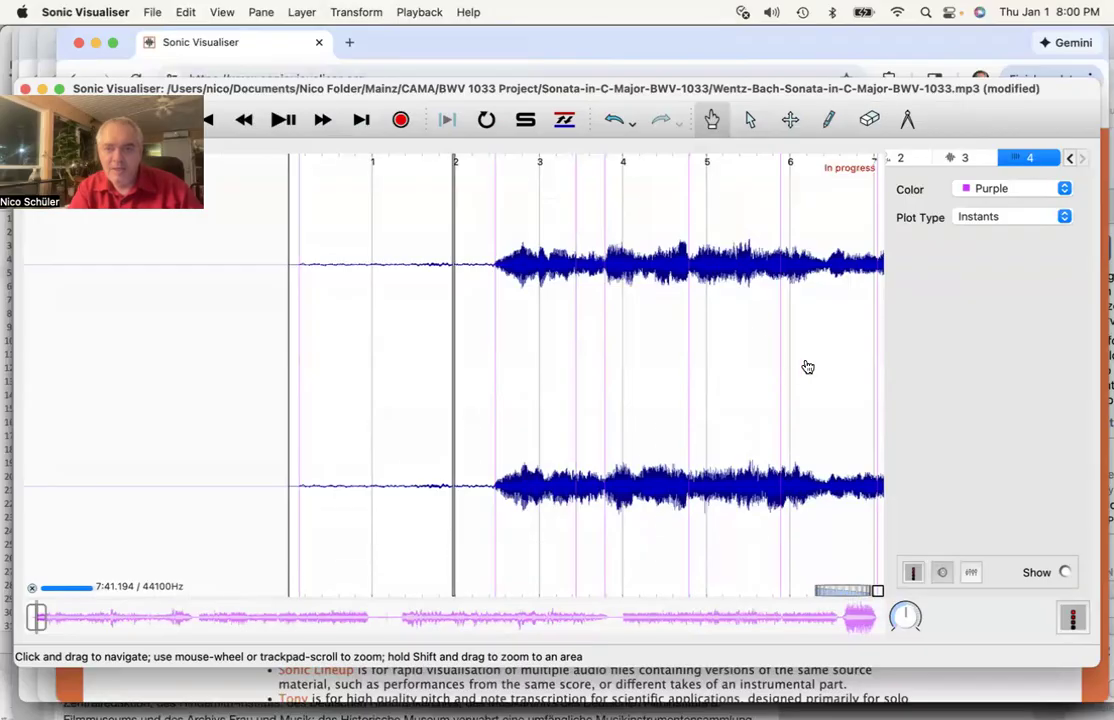
pyautogui.click(282, 121)
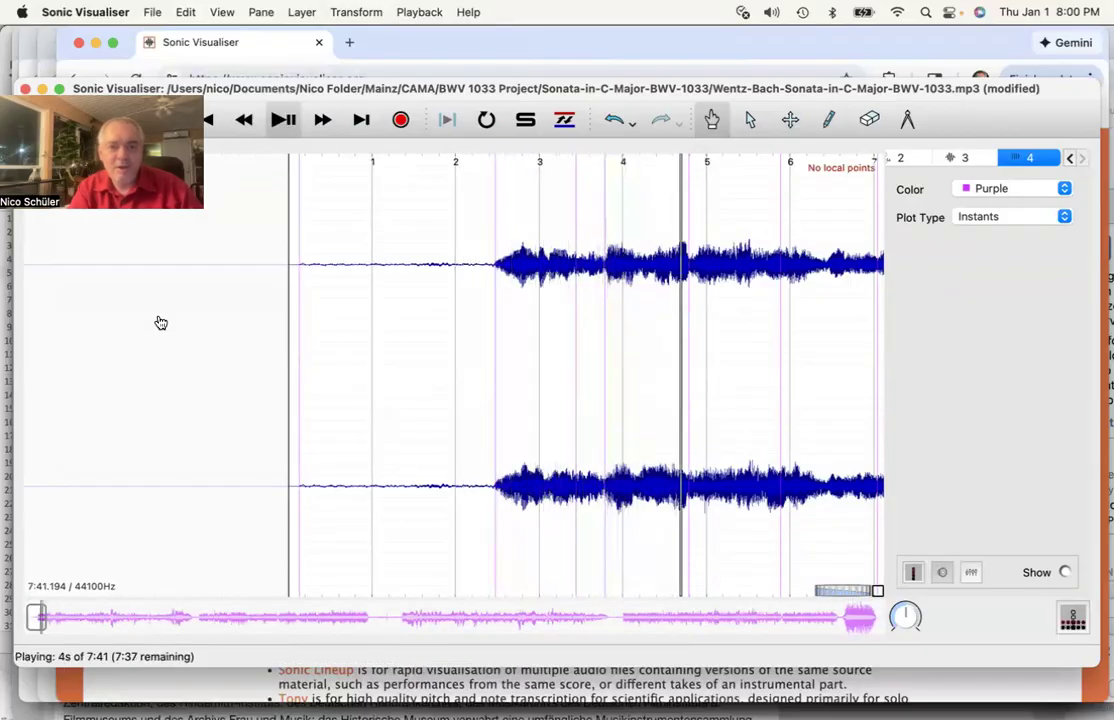
# - Stop playback and undo the Aubio onsets layer with Cmd+Z
pyautogui.click(292, 125)
pyautogui.press('super+z')
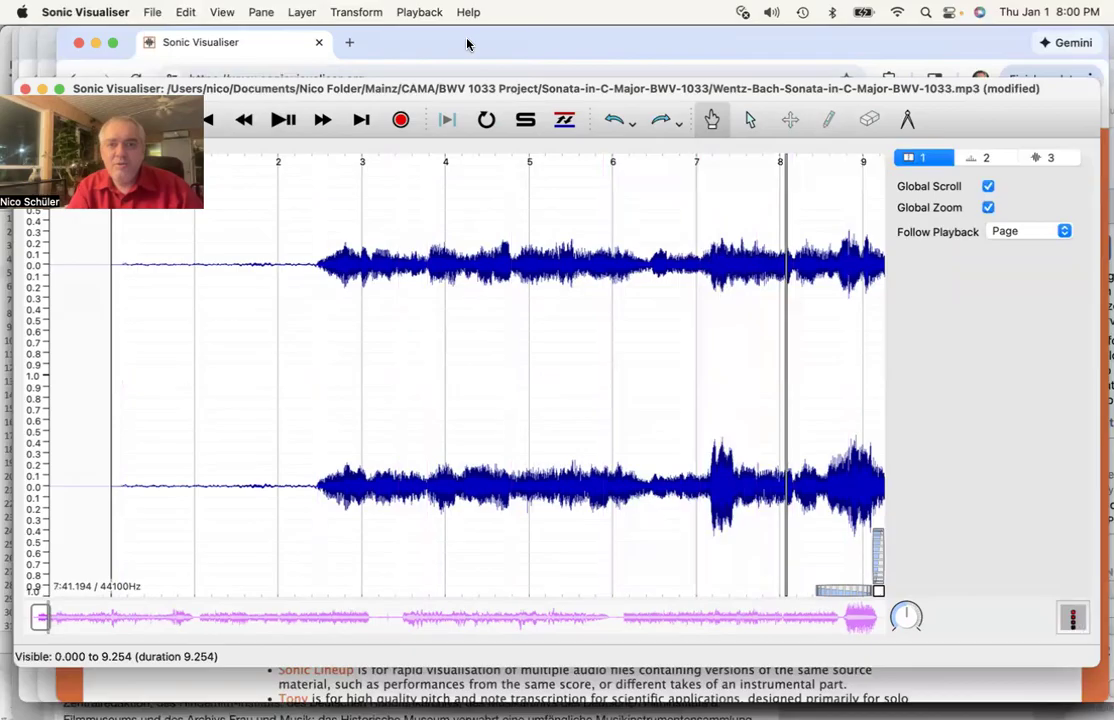
# - Add a Queen Mary Note Onset Detector layer from Recent Transforms with default parameters
pyautogui.click(366, 11)
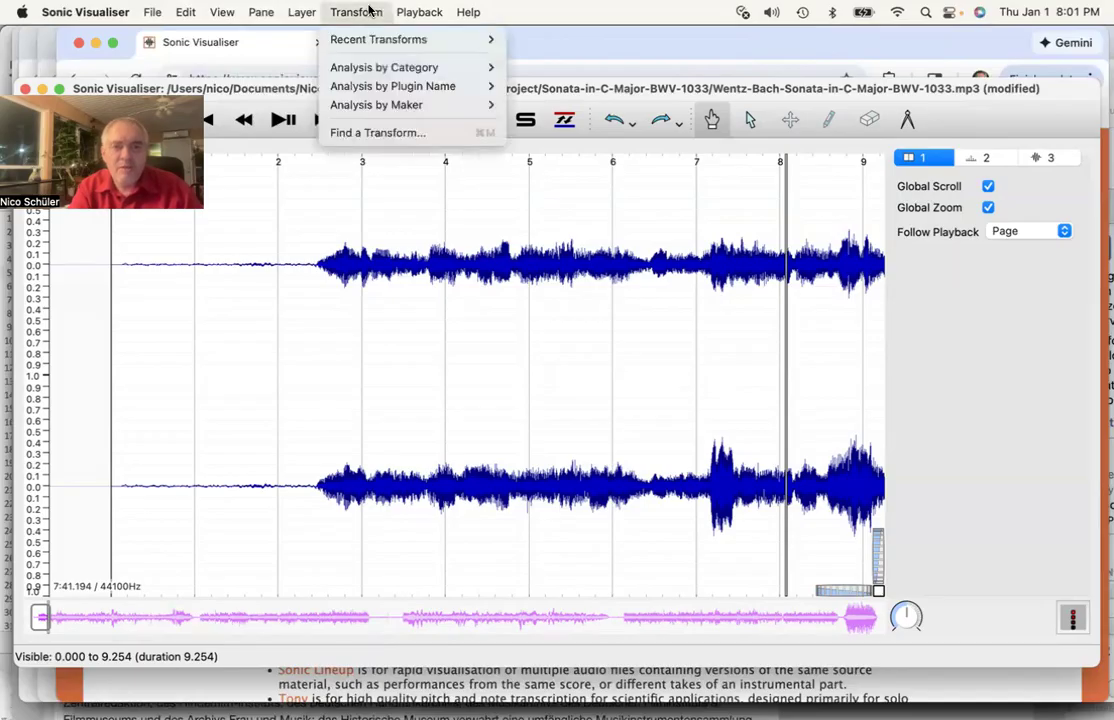
pyautogui.moveTo(387, 43)
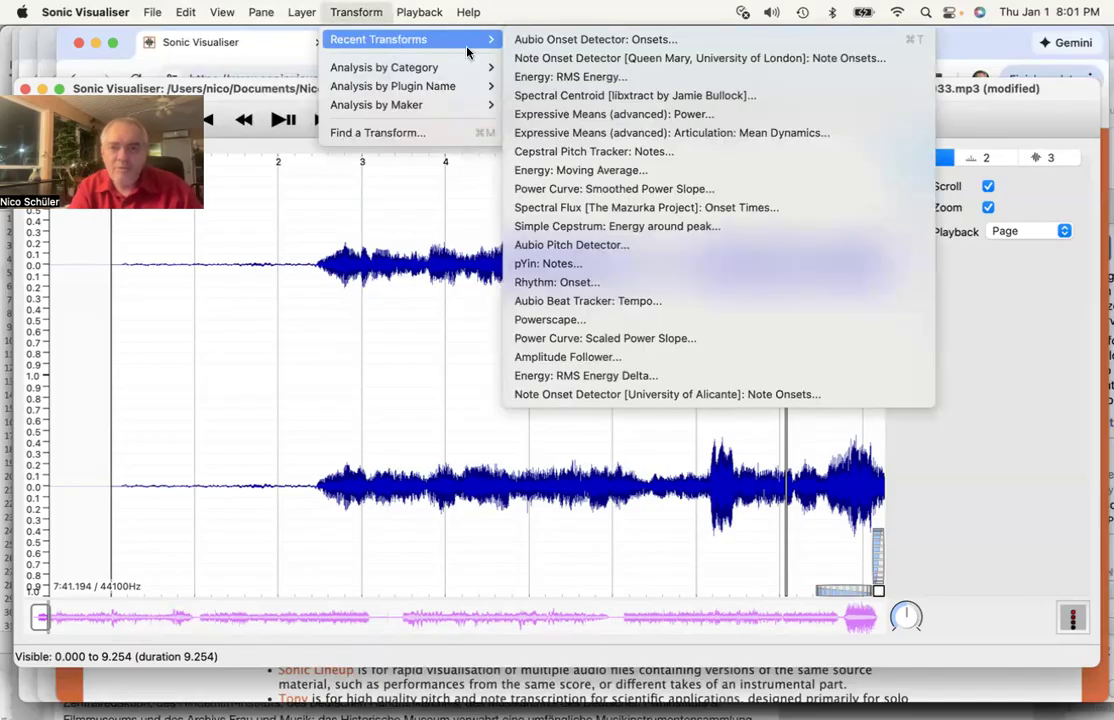
pyautogui.click(567, 64)
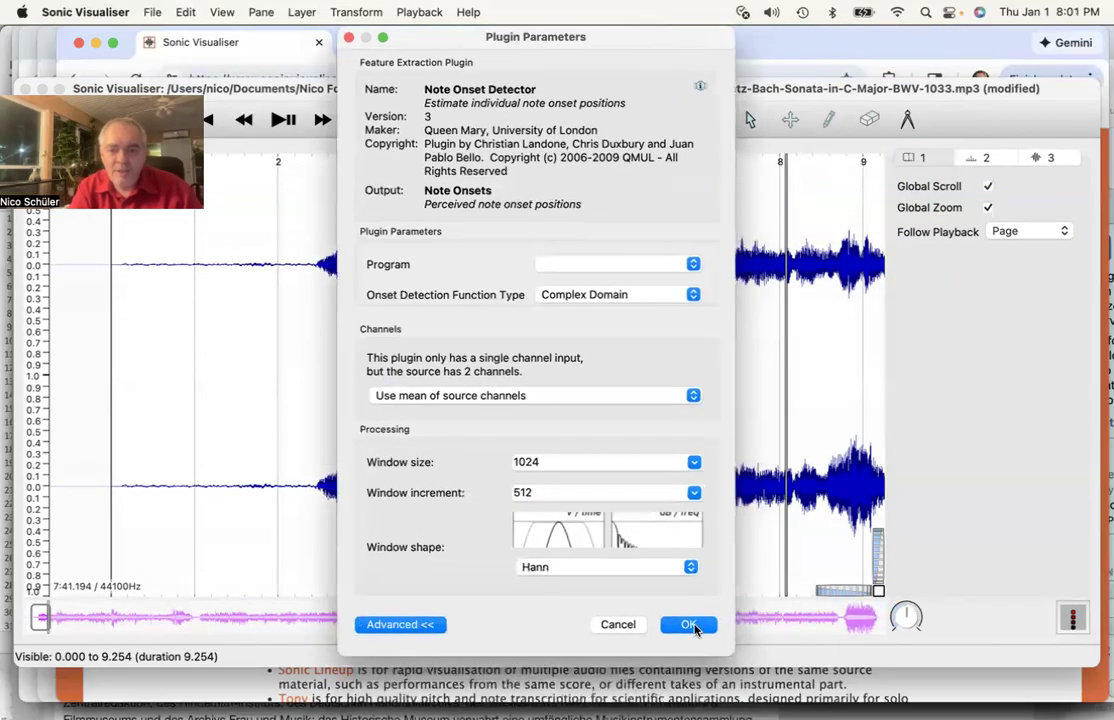
pyautogui.click(689, 624)
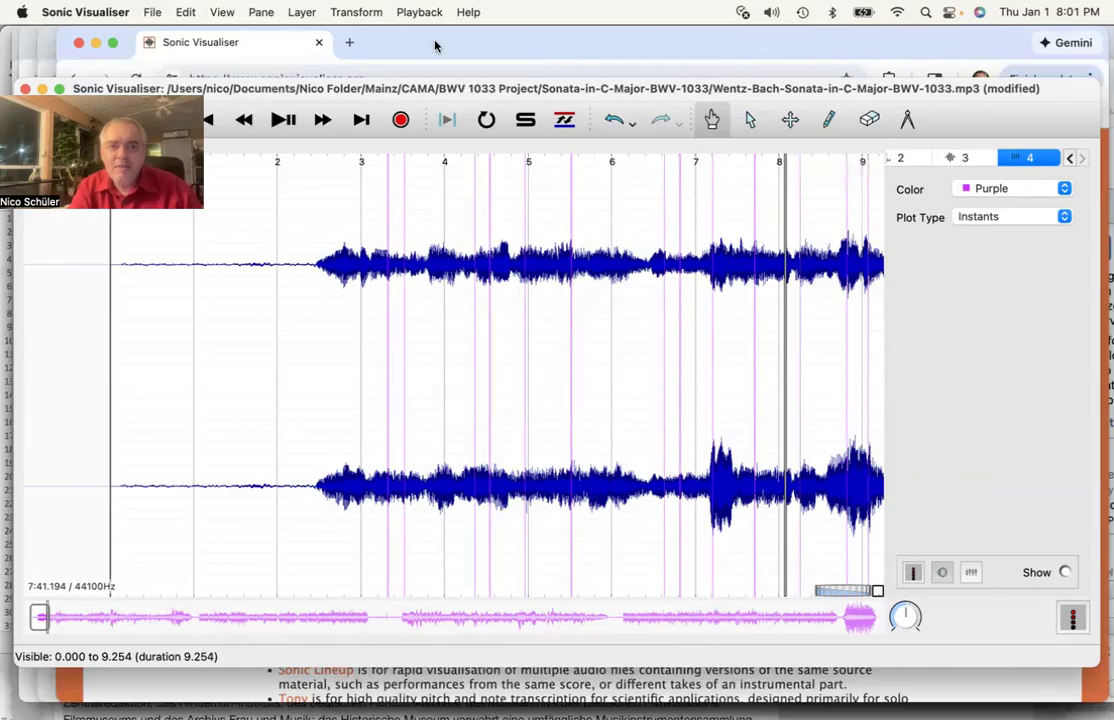
pyautogui.click(358, 12)
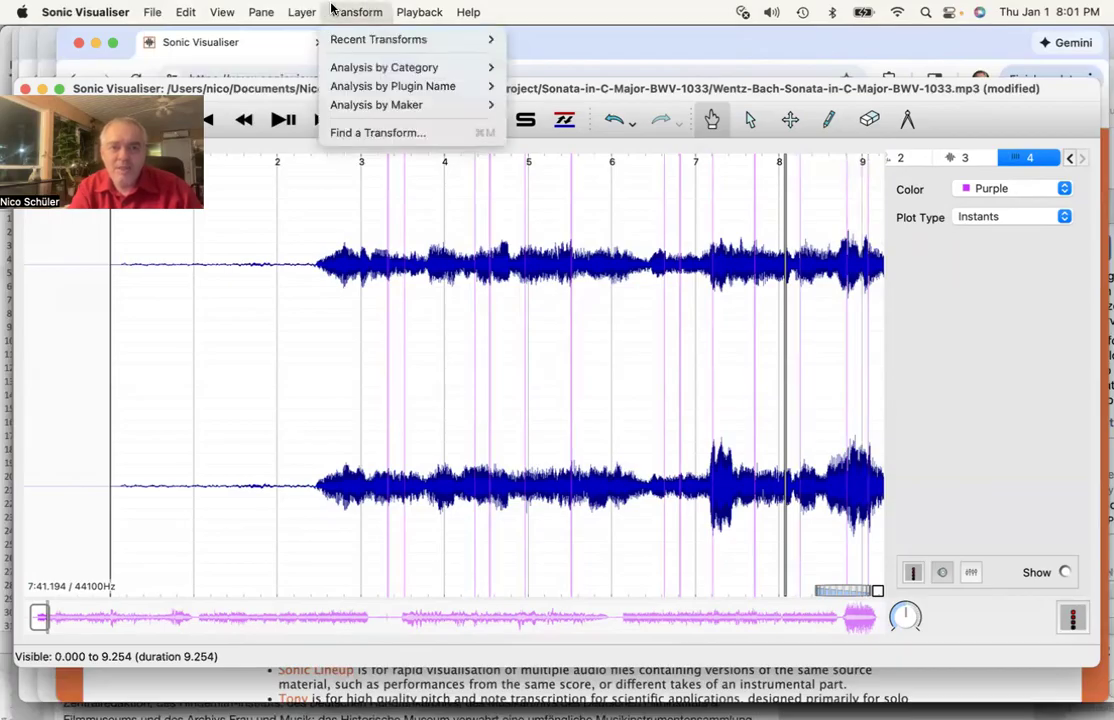
# - Add a spectrogram layer of all channels mixed
pyautogui.moveTo(302, 12)
pyautogui.moveTo(480, 198)
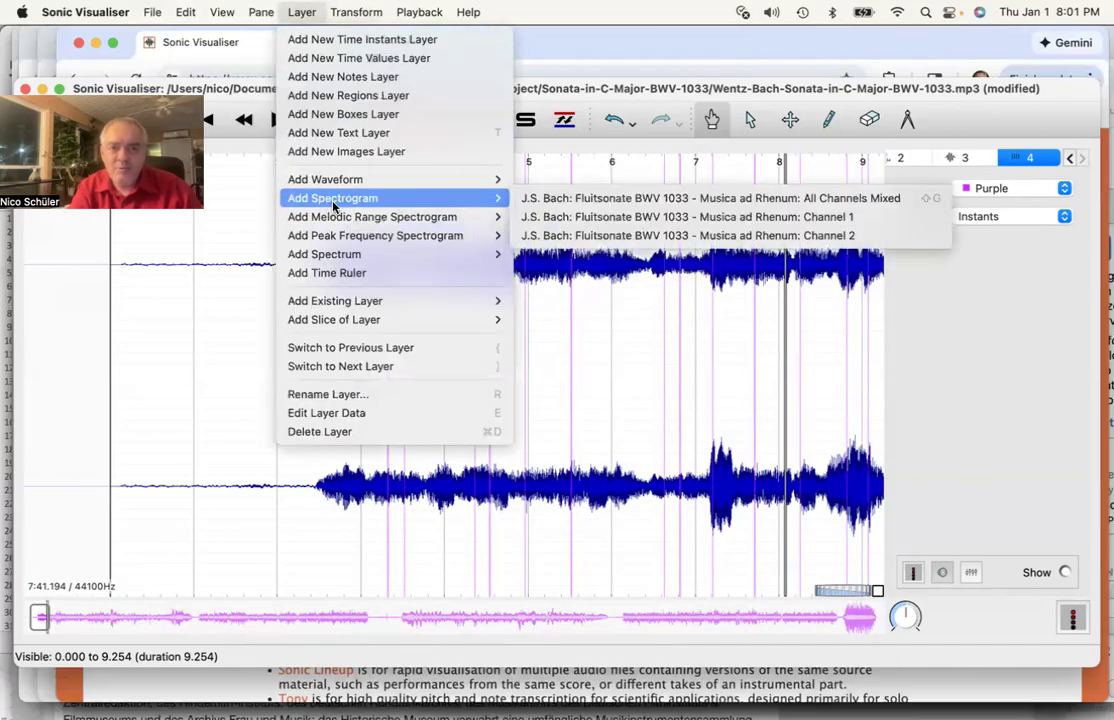
pyautogui.click(555, 202)
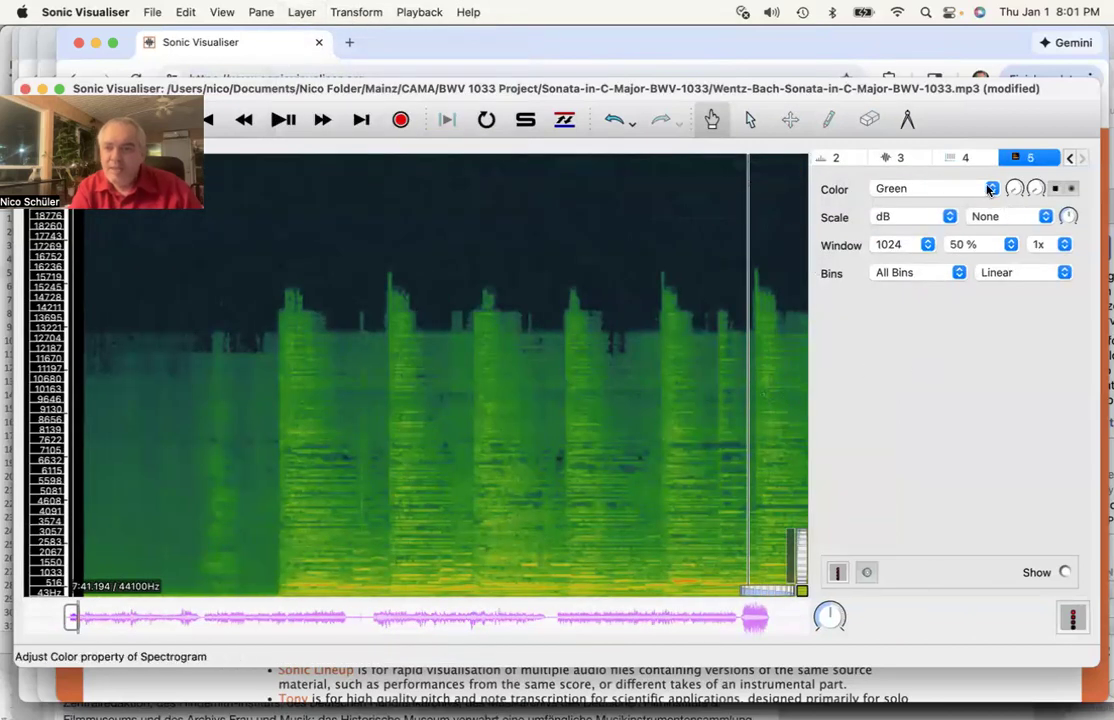
# - Recolour the waveform layer from blue to purple
pyautogui.click(960, 159)
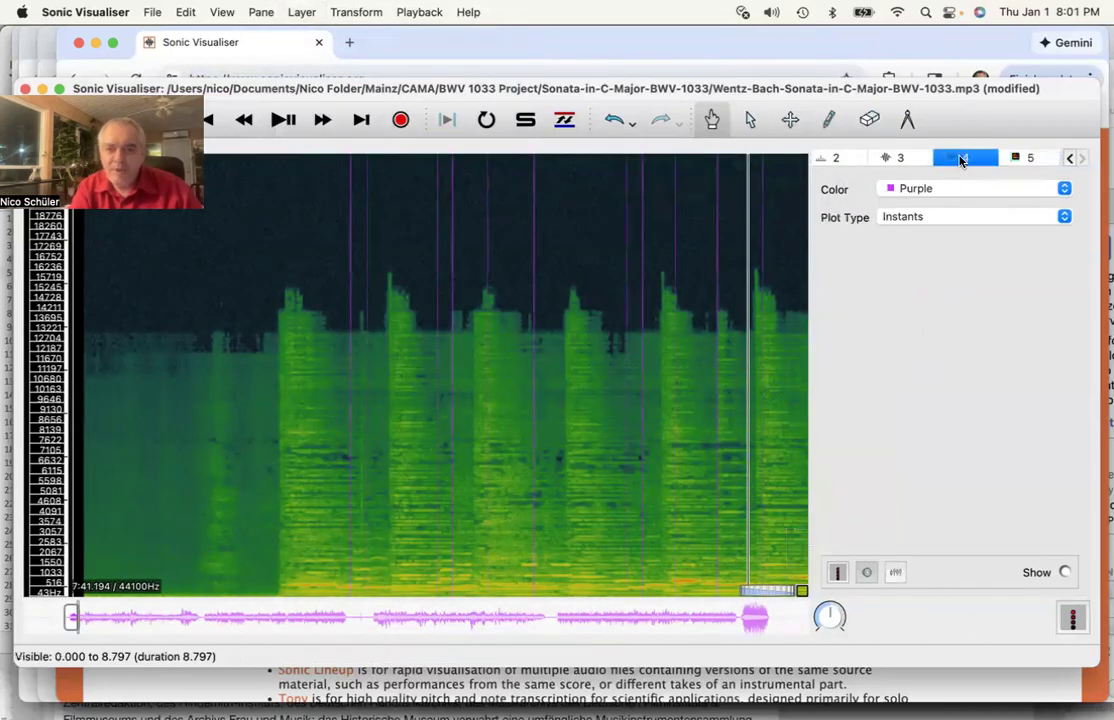
pyautogui.click(893, 159)
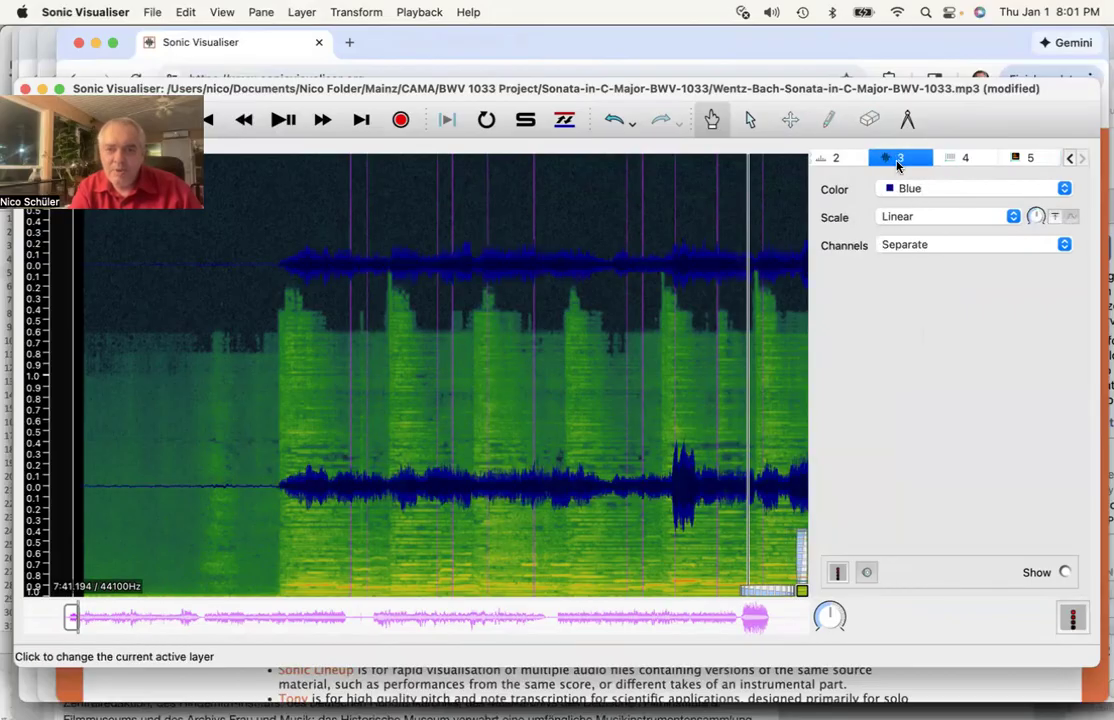
pyautogui.click(925, 190)
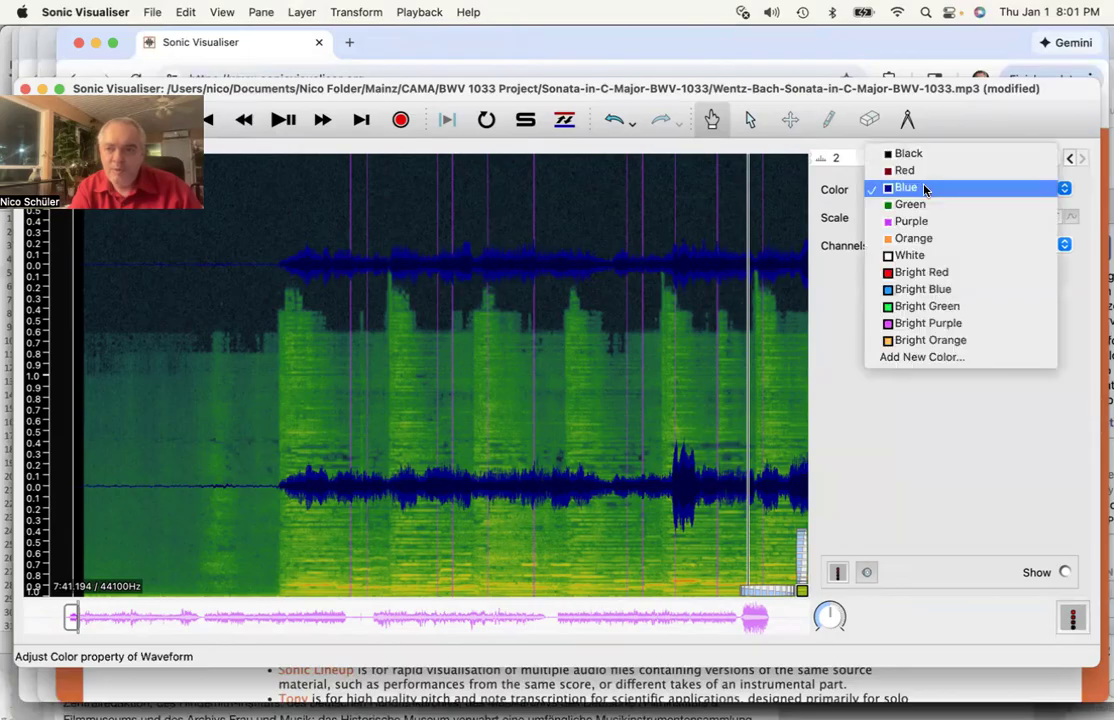
pyautogui.click(920, 222)
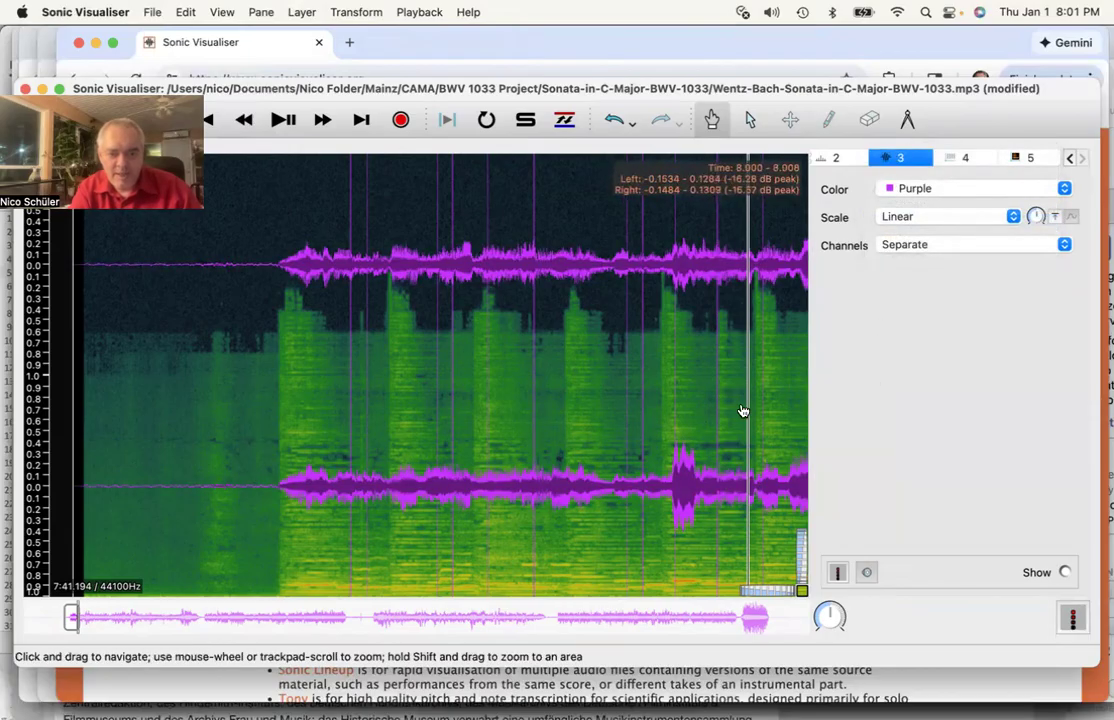
# - Zoom in on the opening few seconds and enlarge the purple waveform vertically
pyautogui.moveTo(758, 591); pyautogui.dragTo(767, 595)
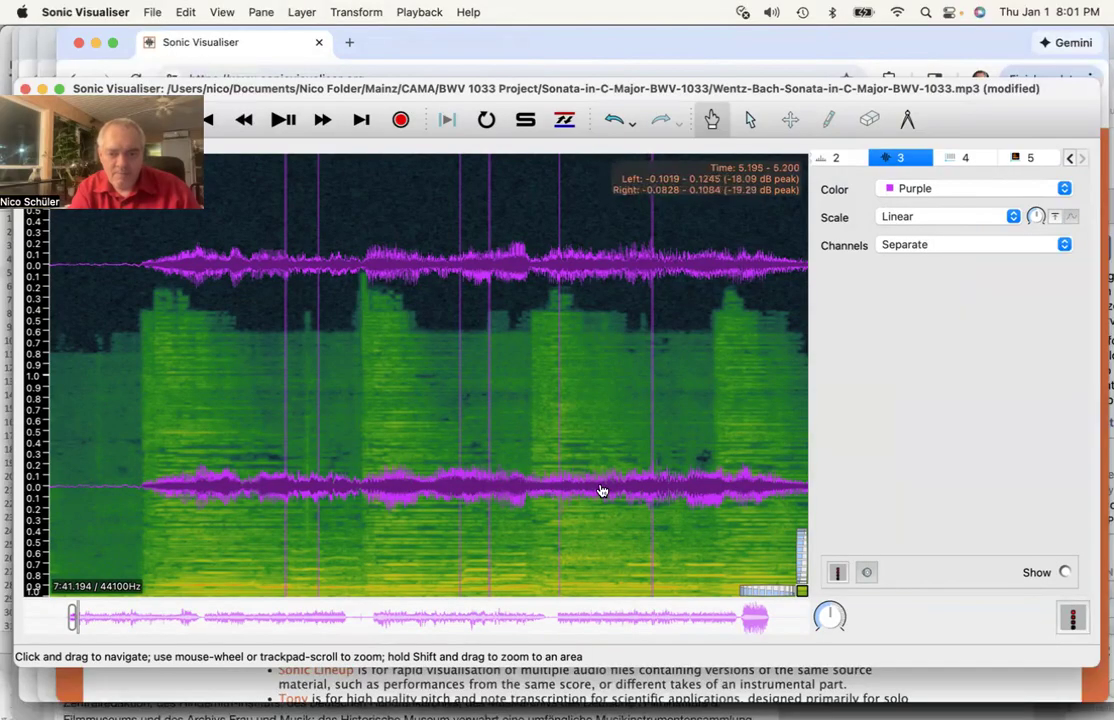
pyautogui.hscroll(-5, 590, 418)
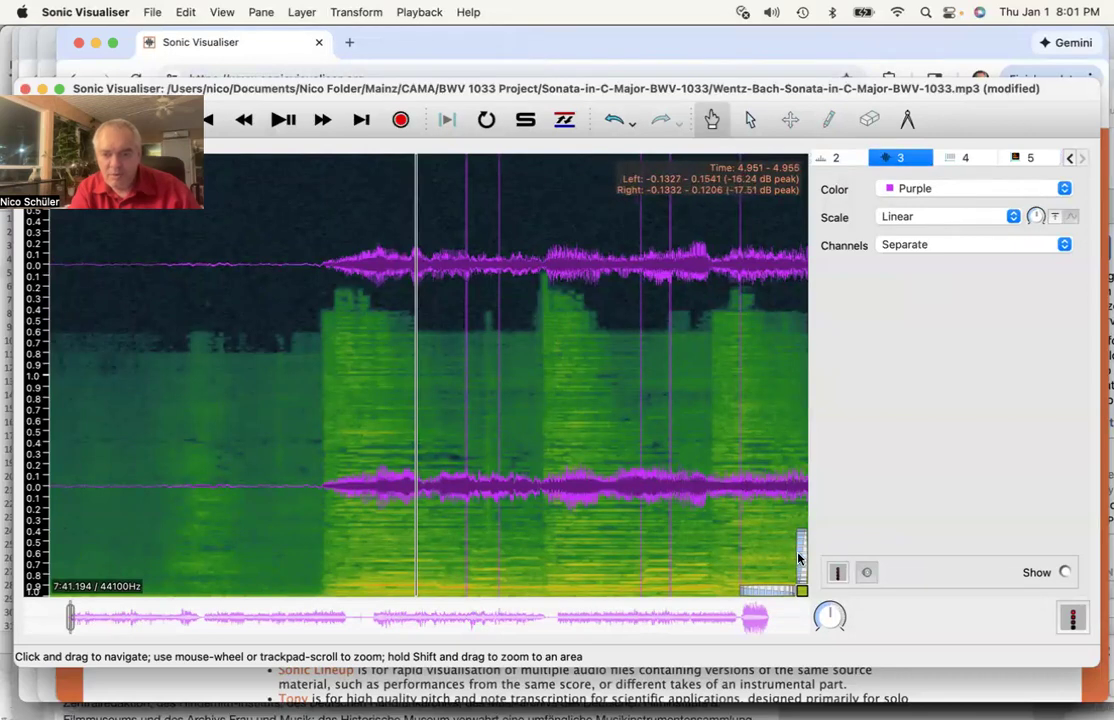
pyautogui.scroll(5, 802, 555)
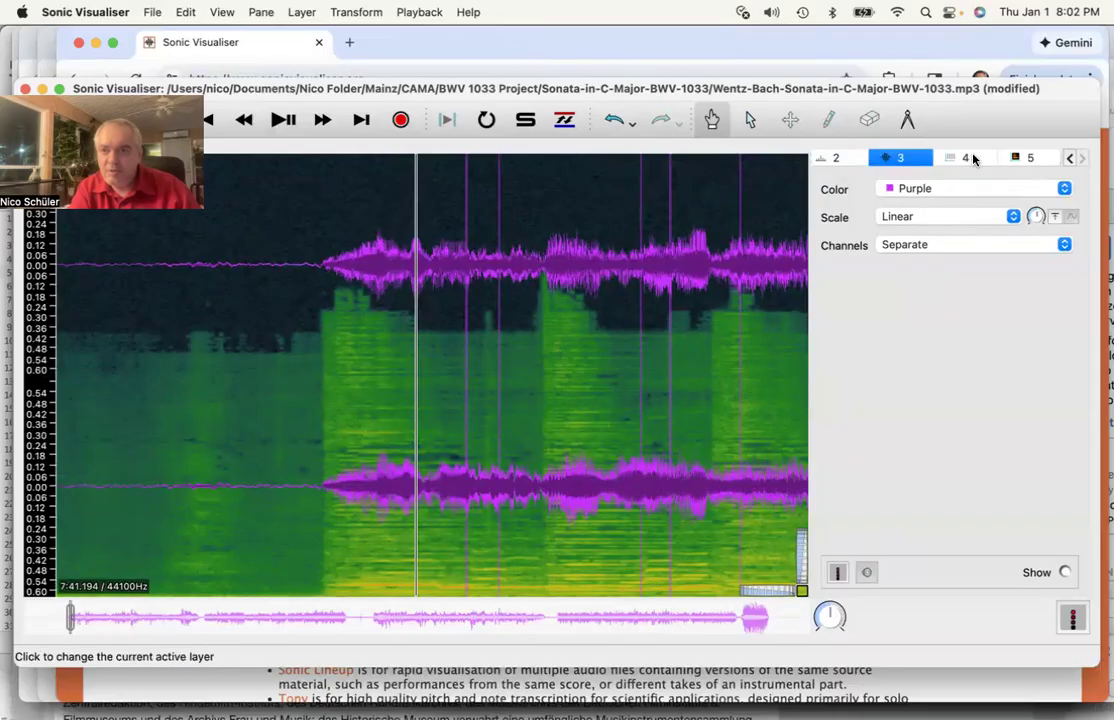
# - Zoom the spectrogram to about five seconds and shift its frequency range down to include the lows
pyautogui.click(1029, 158)
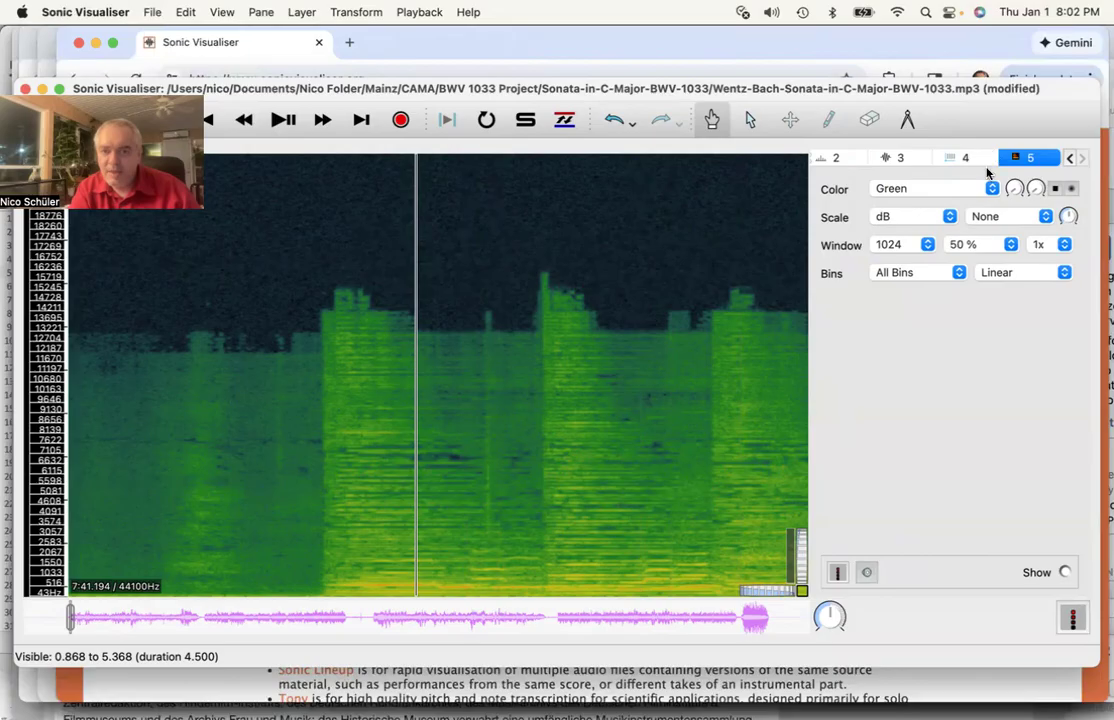
pyautogui.moveTo(801, 547); pyautogui.dragTo(801, 556)
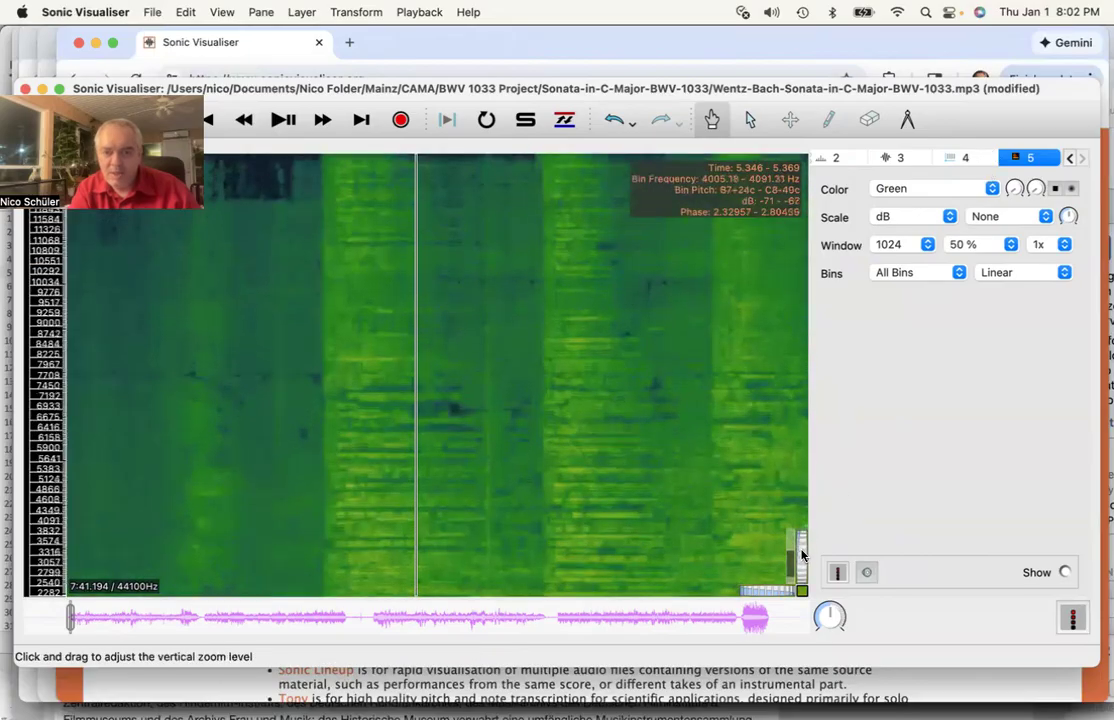
pyautogui.scroll(-1, 717, 502)
pyautogui.scroll(-10, 717, 502)
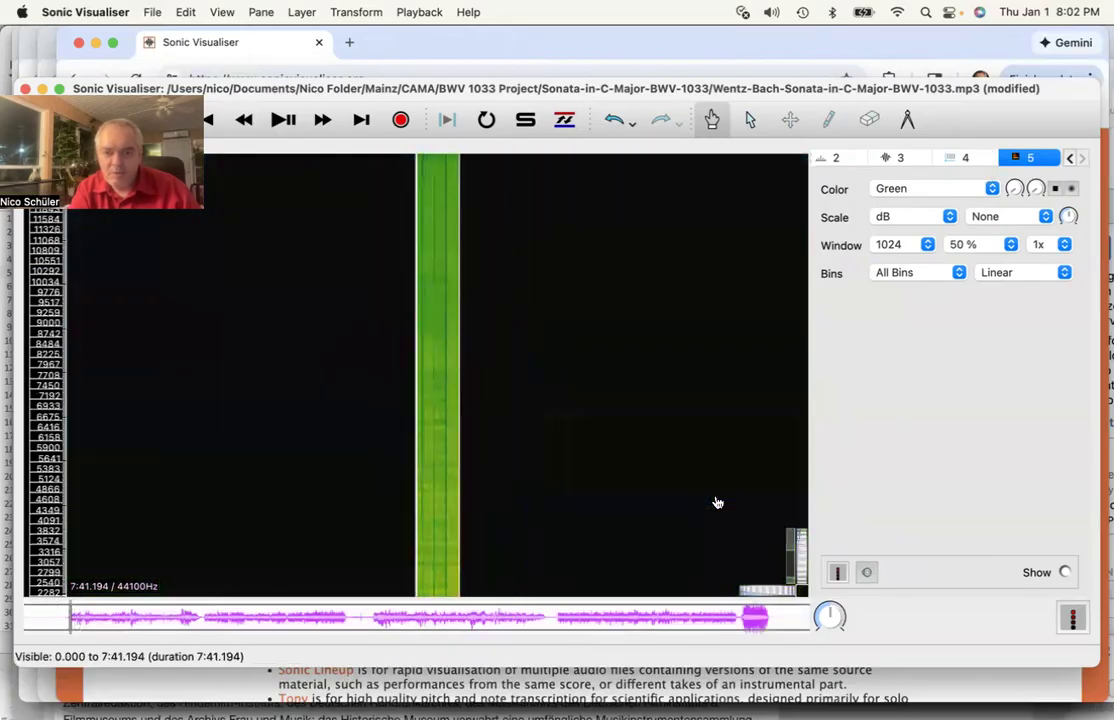
pyautogui.scroll(8, 717, 502)
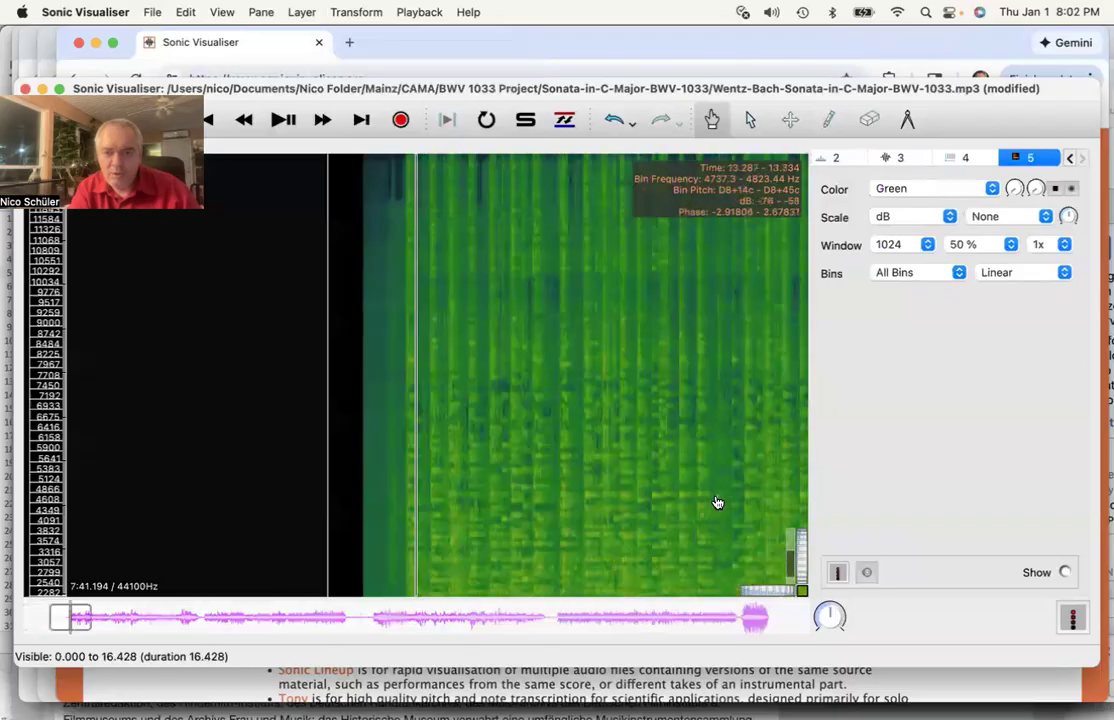
pyautogui.scroll(1, 717, 502)
pyautogui.moveTo(753, 593); pyautogui.dragTo(750, 598)
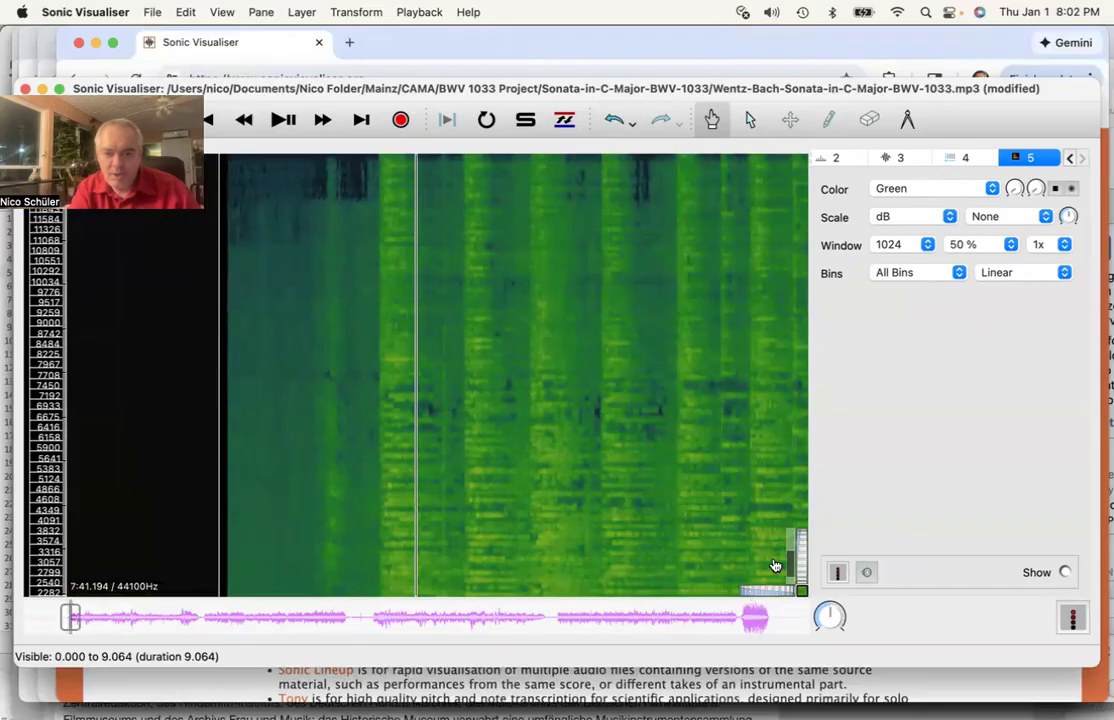
pyautogui.moveTo(791, 567); pyautogui.dragTo(773, 597)
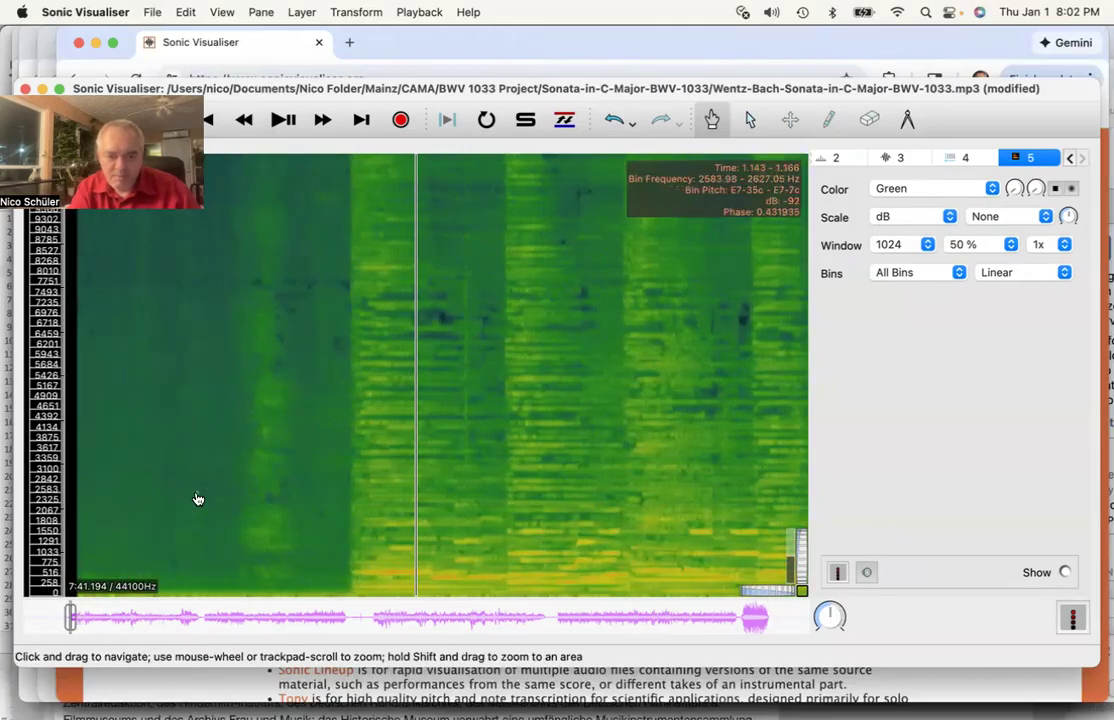
# - Zoom further onto the flute's entry near 2.5 s and make the purple waveform layer active
pyautogui.moveTo(752, 594); pyautogui.dragTo(766, 593)
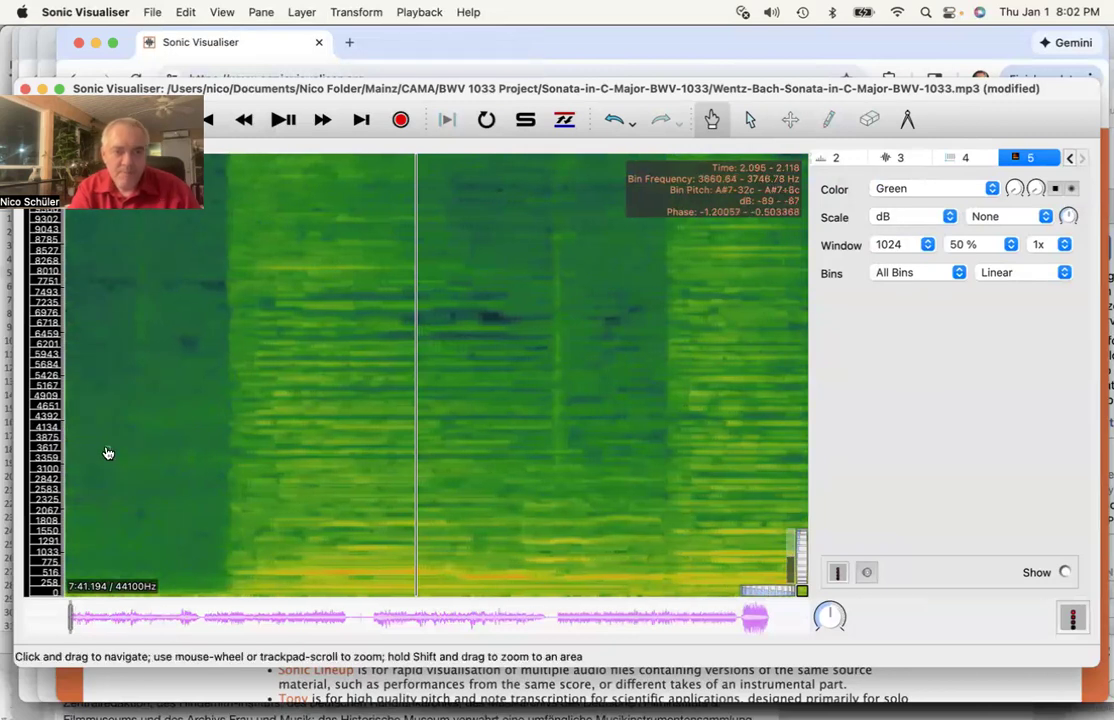
pyautogui.hscroll(-5, 108, 453)
pyautogui.hscroll(2, 108, 453)
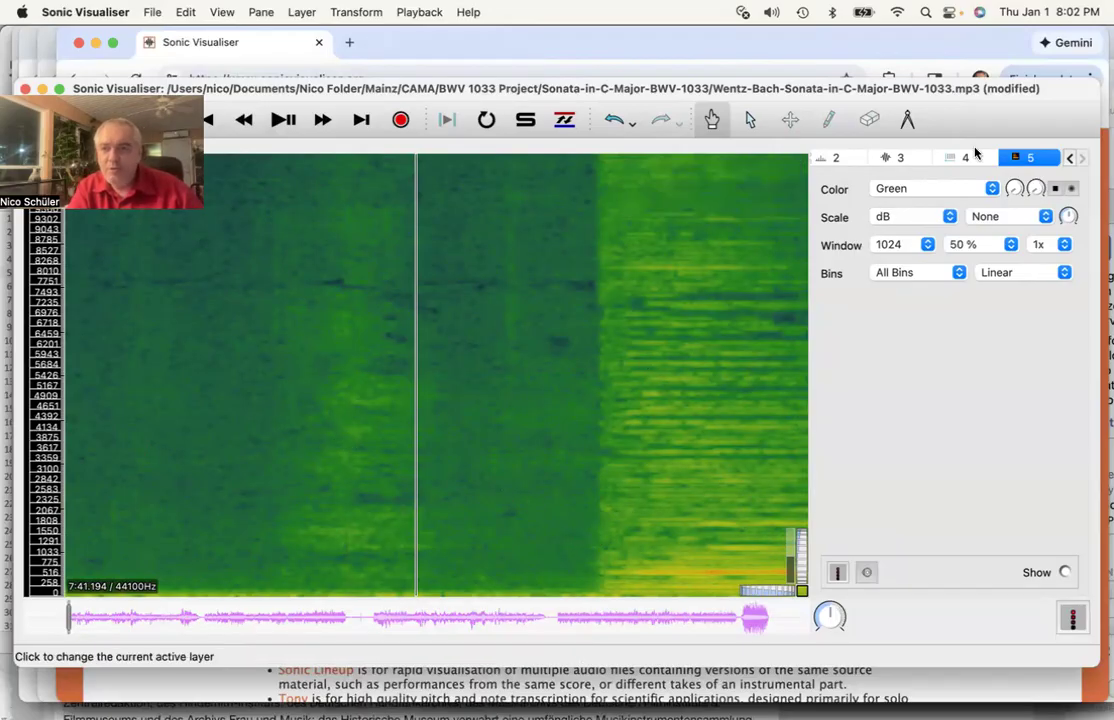
pyautogui.click(903, 158)
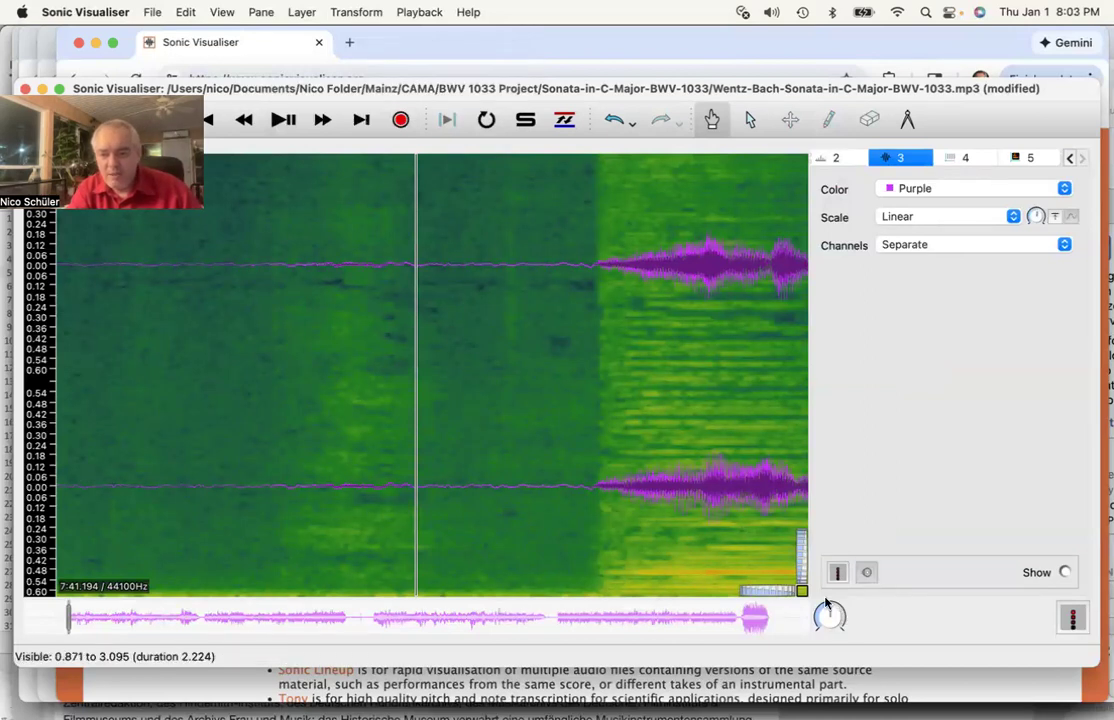
# - Slow the playback speed to about 27.7% of normal
pyautogui.moveTo(830, 610); pyautogui.dragTo(808, 620)
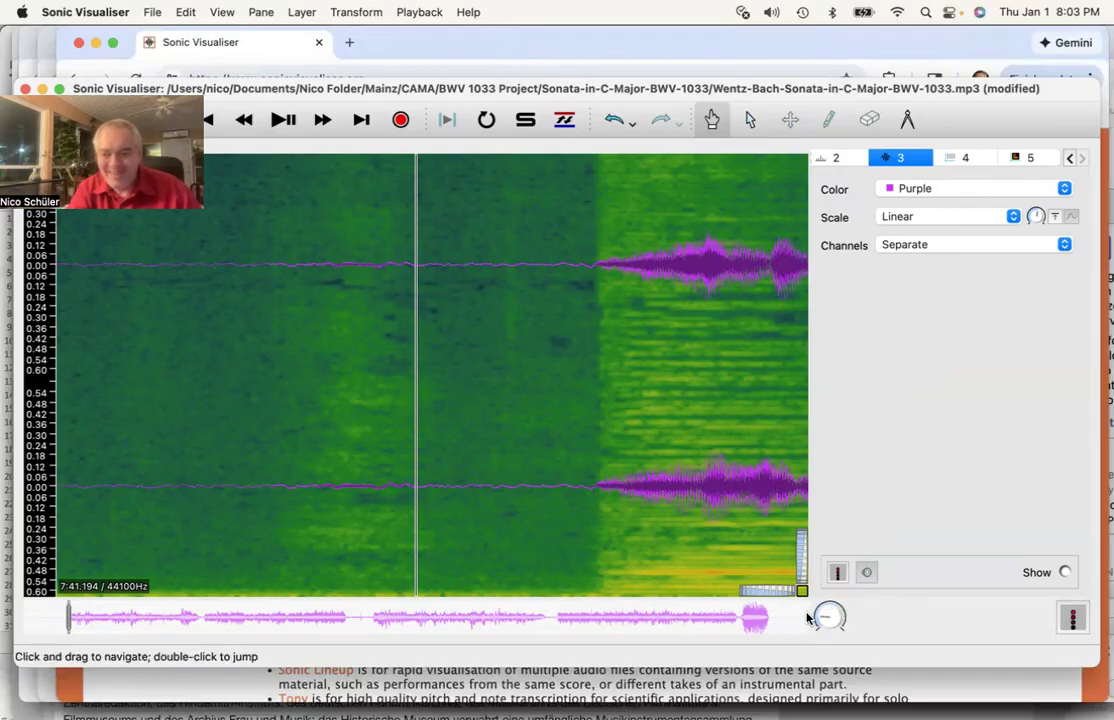
# - Activate the Instants layer and play the slowed opening, following the flute's entry around 1.4–3.6 s
pyautogui.click(281, 121)
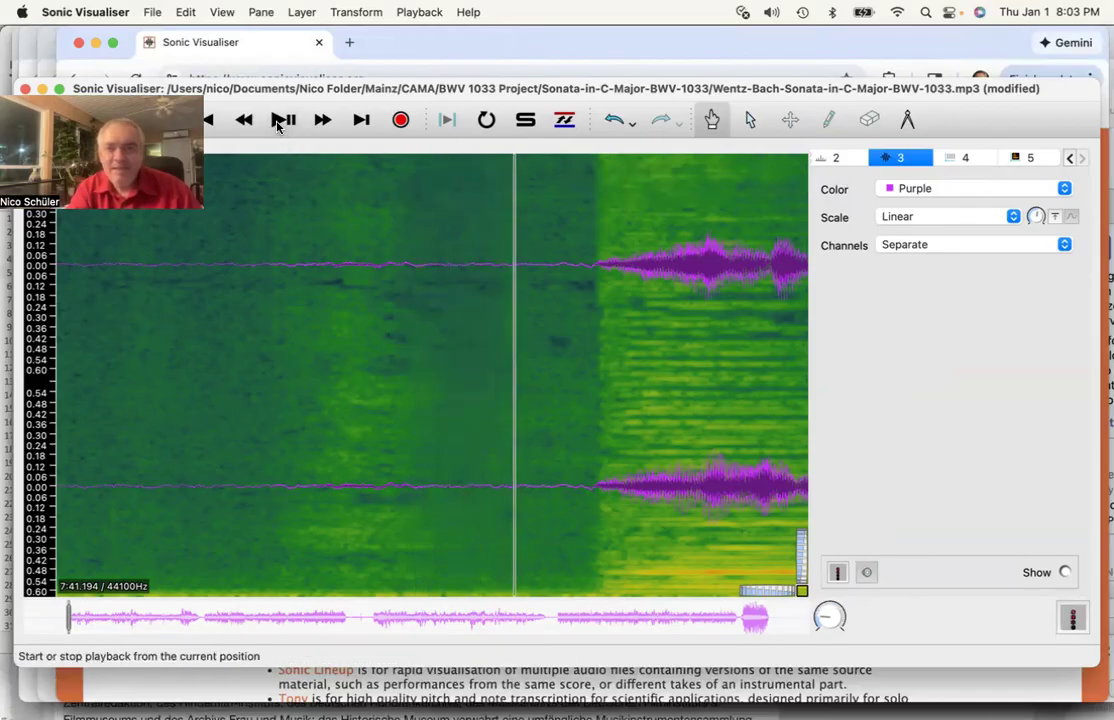
pyautogui.click(955, 157)
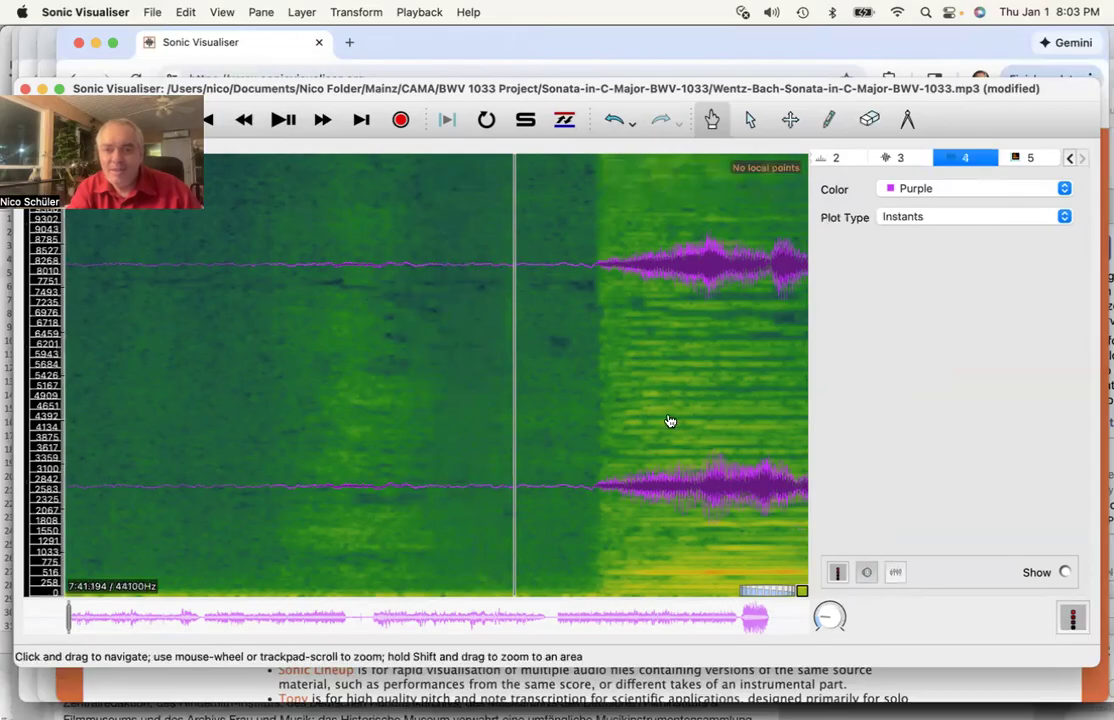
pyautogui.press('space')
pyautogui.hscroll(3, 670, 421)
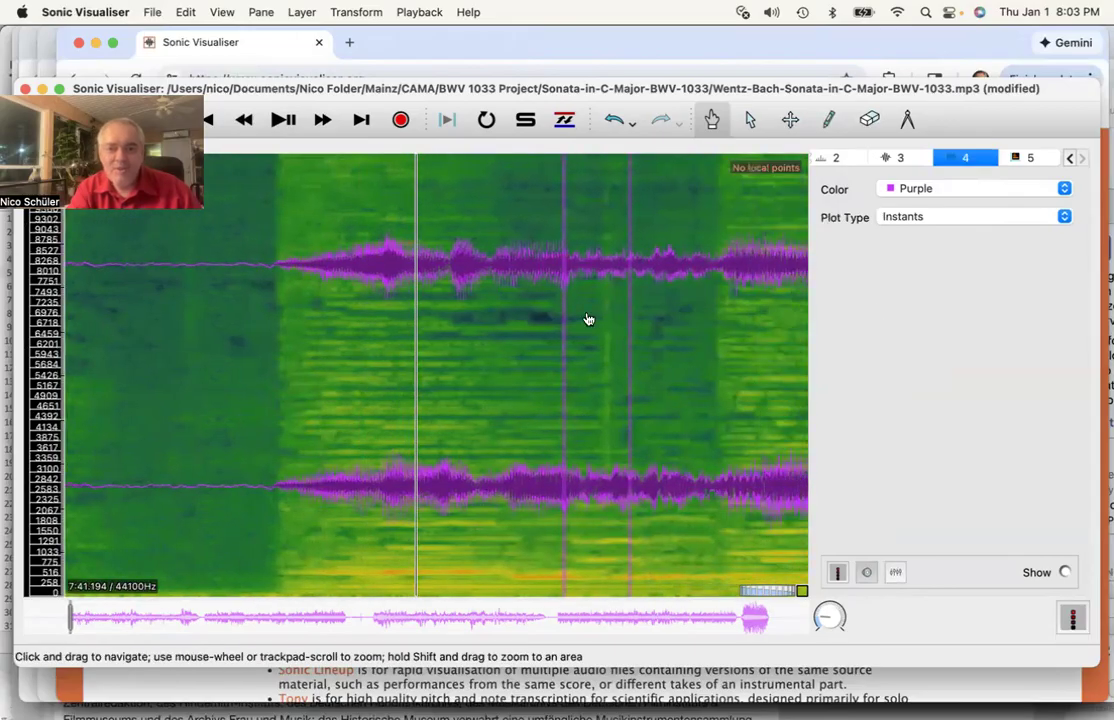
pyautogui.hscroll(-4, 326, 361)
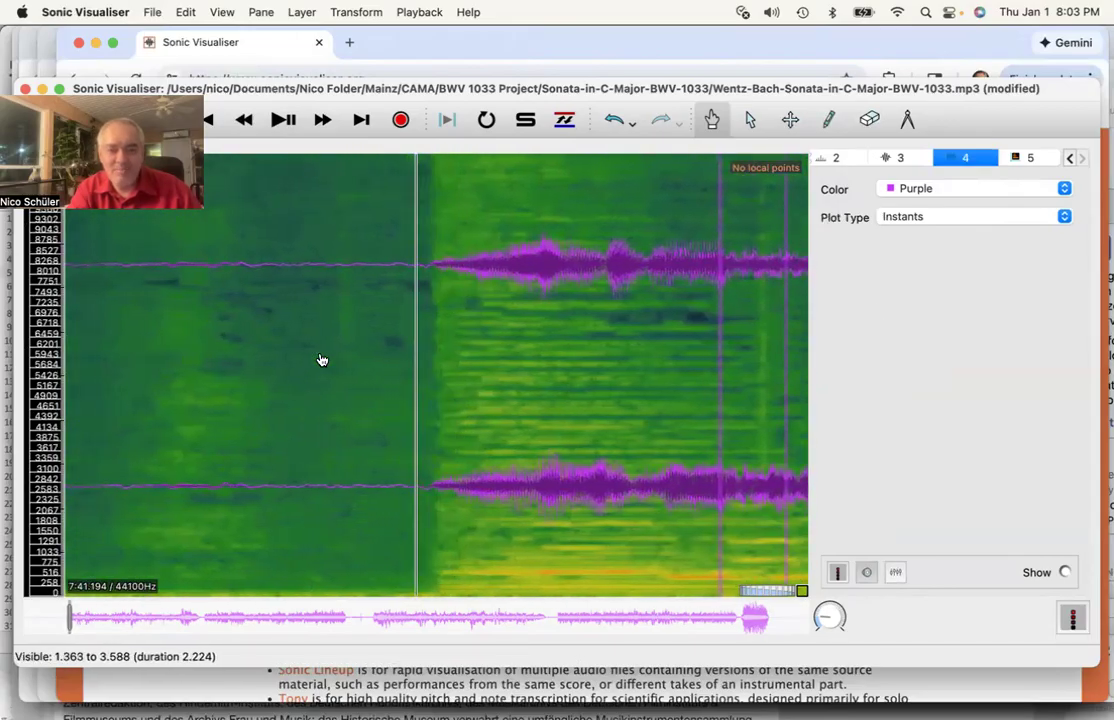
pyautogui.hscroll(1, 322, 361)
pyautogui.hscroll(-1, 322, 361)
pyautogui.hscroll(1, 322, 361)
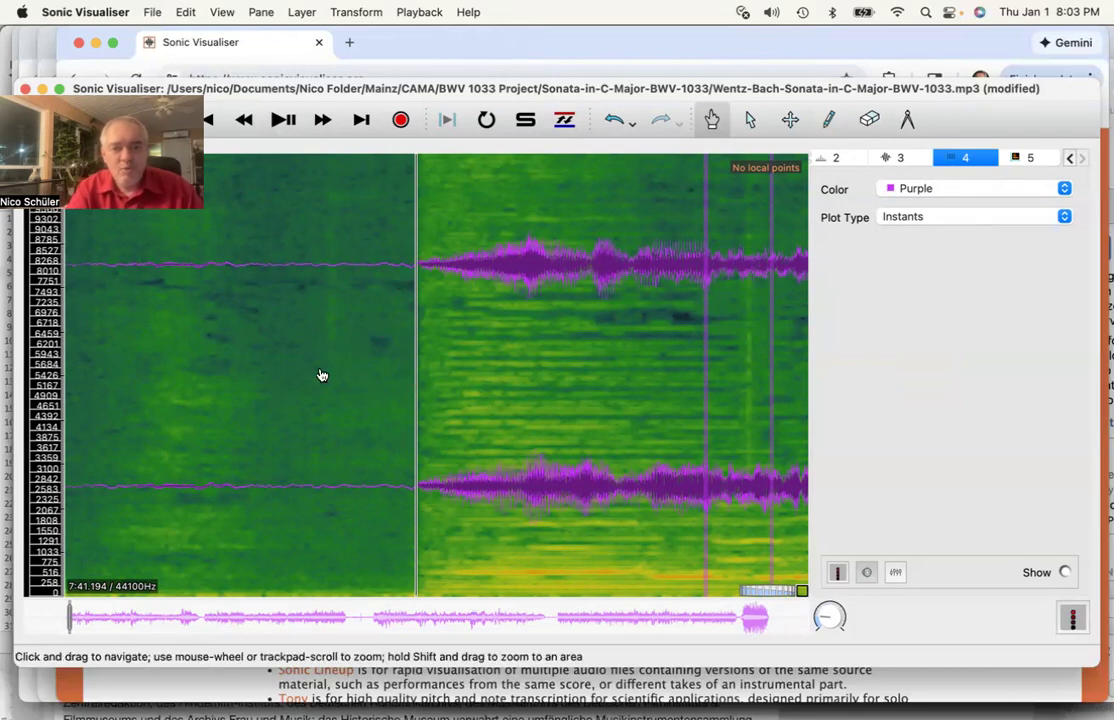
pyautogui.hscroll(-3, 320, 376)
pyautogui.hscroll(3, 321, 375)
pyautogui.hscroll(-3, 320, 374)
pyautogui.hscroll(3, 318, 373)
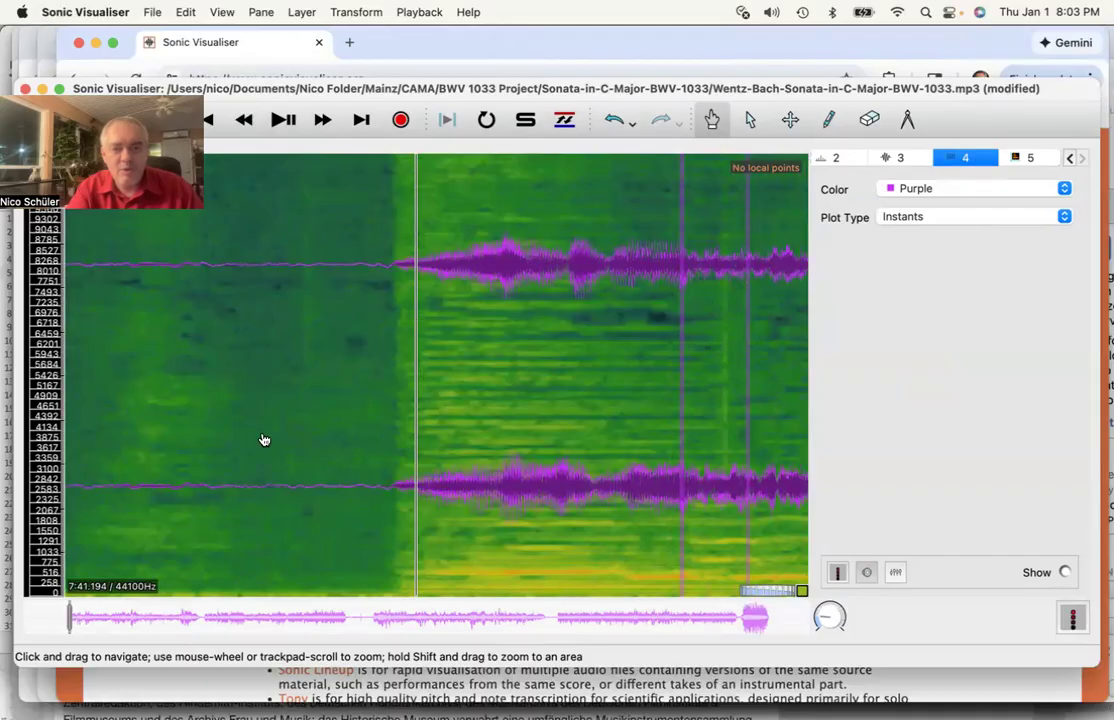
pyautogui.hscroll(-3, 264, 440)
pyautogui.hscroll(1, 264, 440)
pyautogui.hscroll(2, 264, 440)
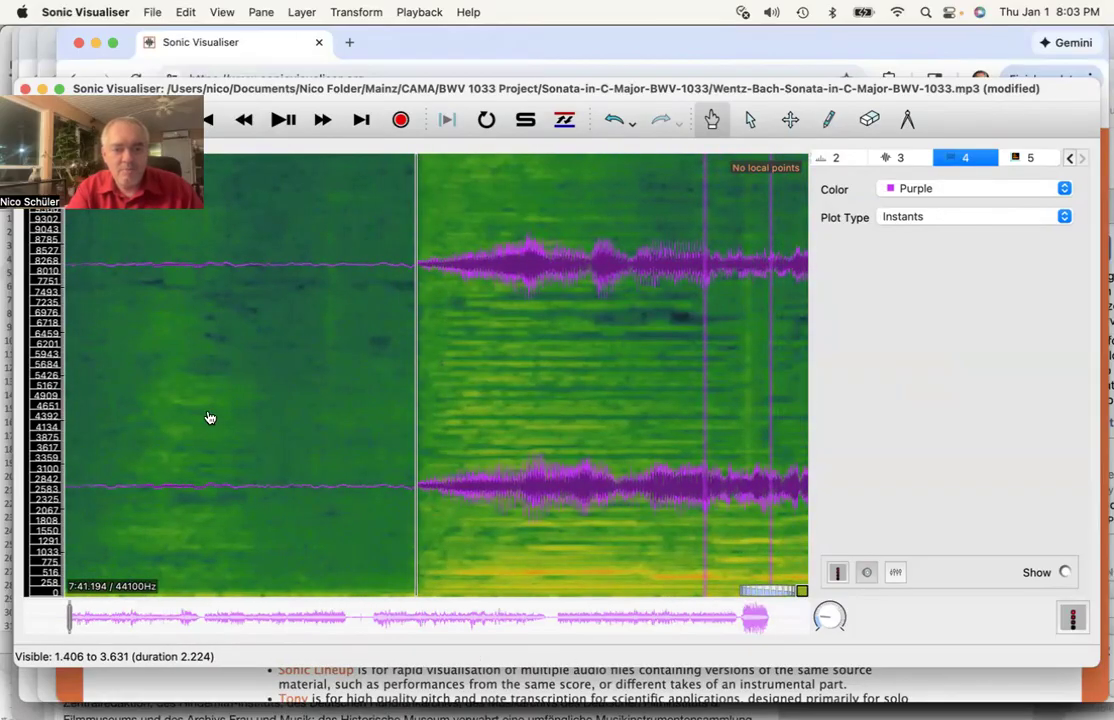
pyautogui.hscroll(-1, 210, 418)
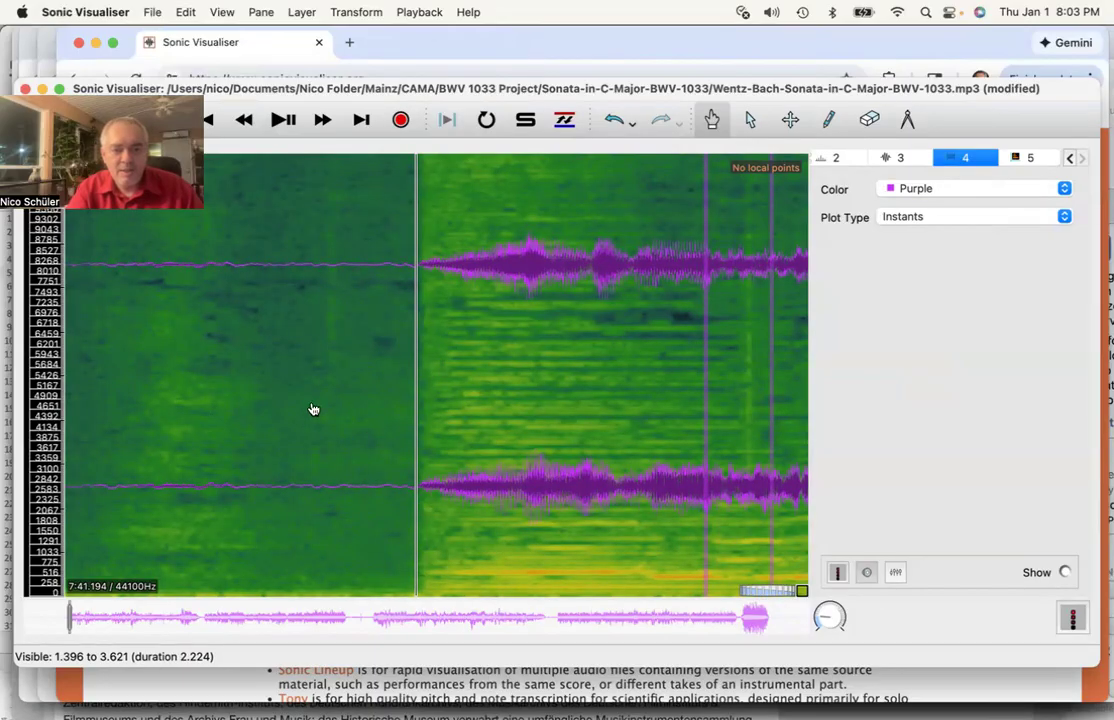
pyautogui.hscroll(-5, 313, 410)
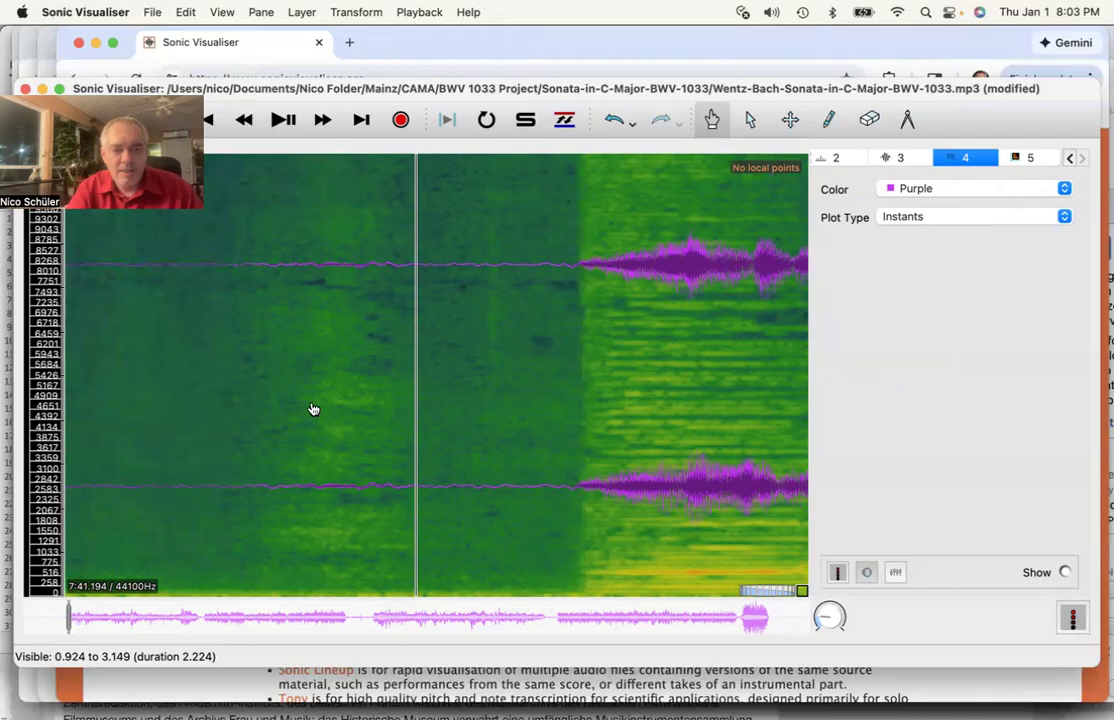
pyautogui.hscroll(-10, 313, 410)
pyautogui.hscroll(7, 313, 410)
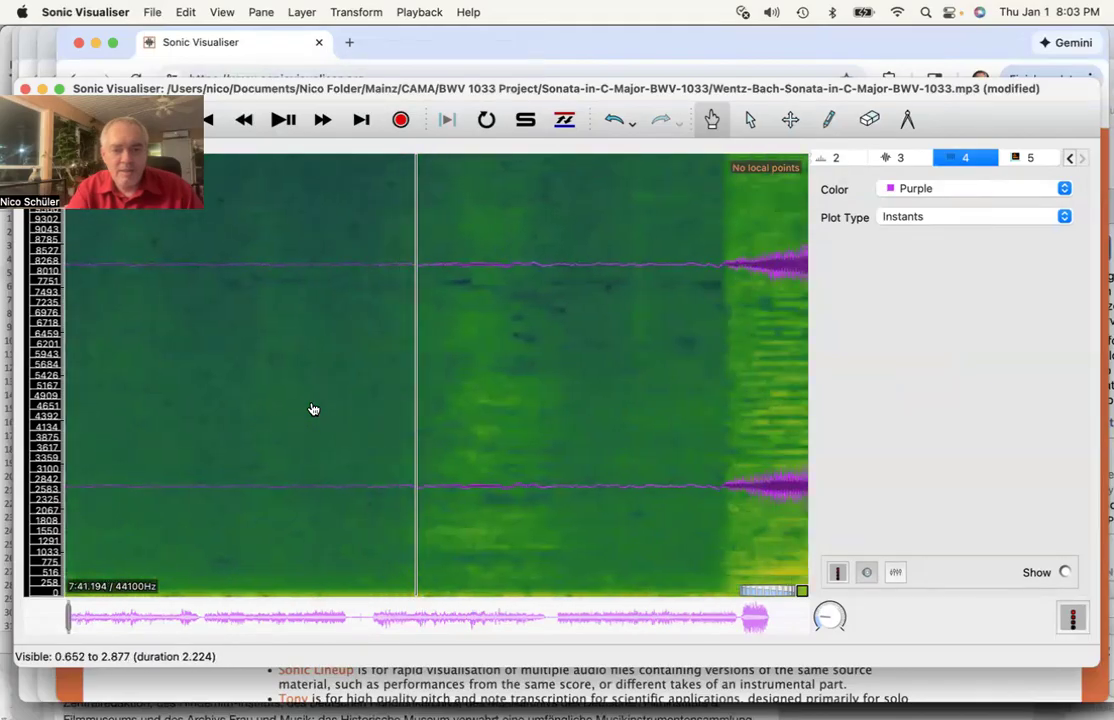
pyautogui.hscroll(7, 313, 410)
pyautogui.hscroll(3, 313, 410)
pyautogui.hscroll(-1, 313, 410)
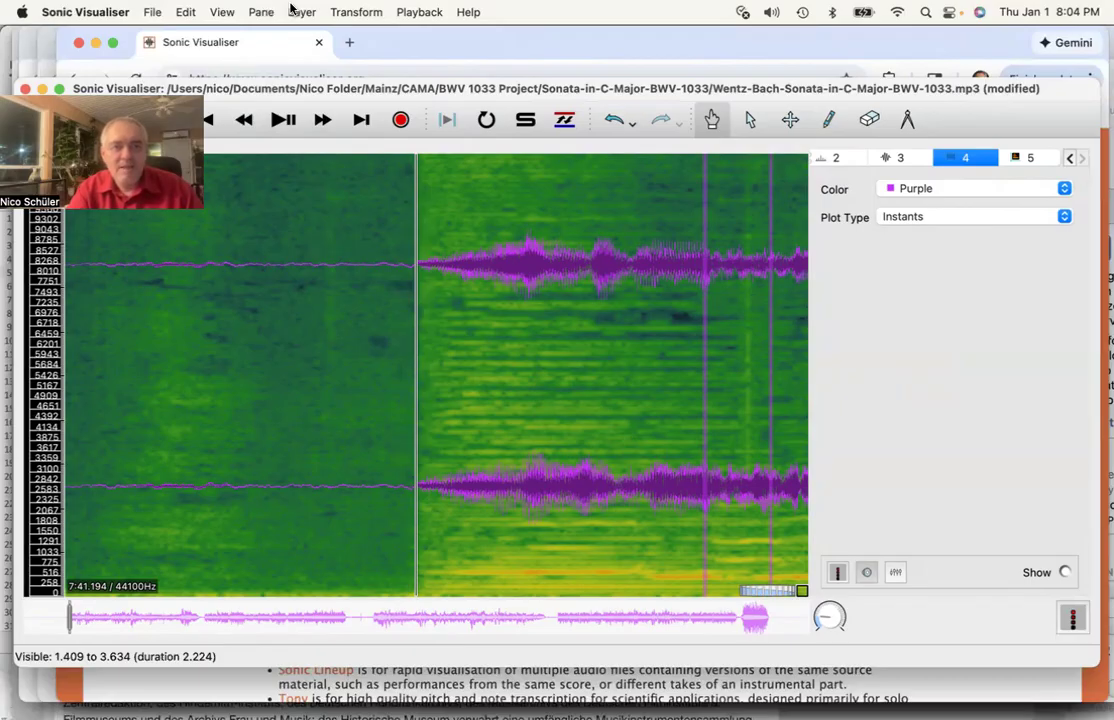
# - Insert an instant labelled 1.1 at the playback position
pyautogui.click(151, 11)
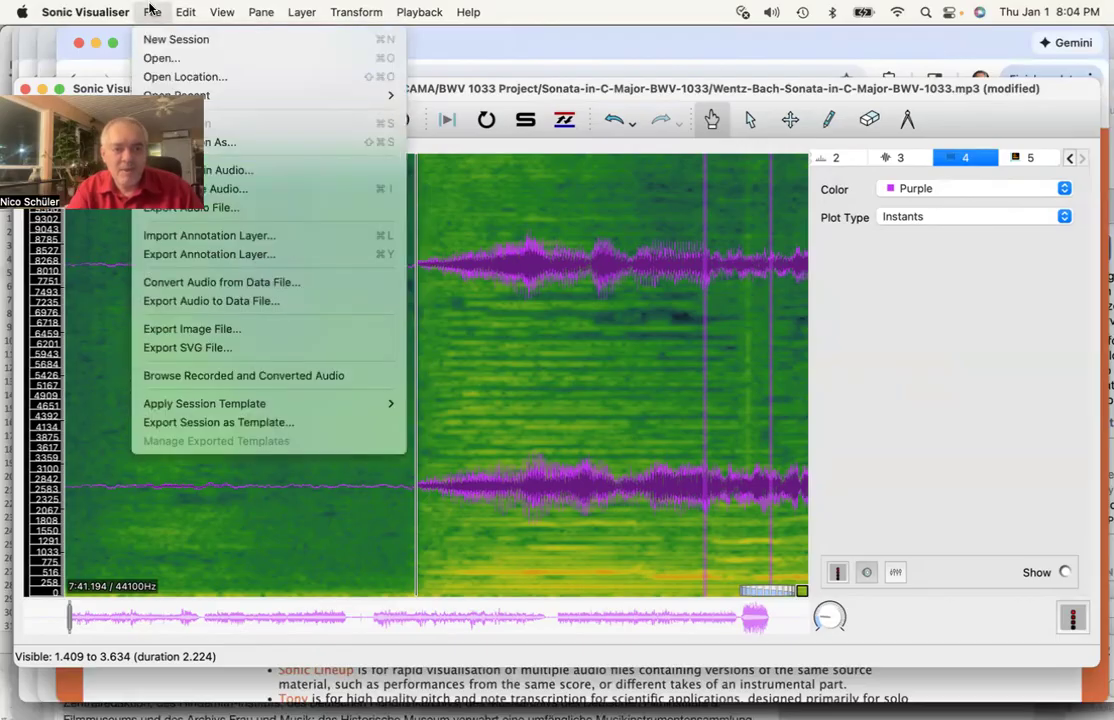
pyautogui.moveTo(186, 11)
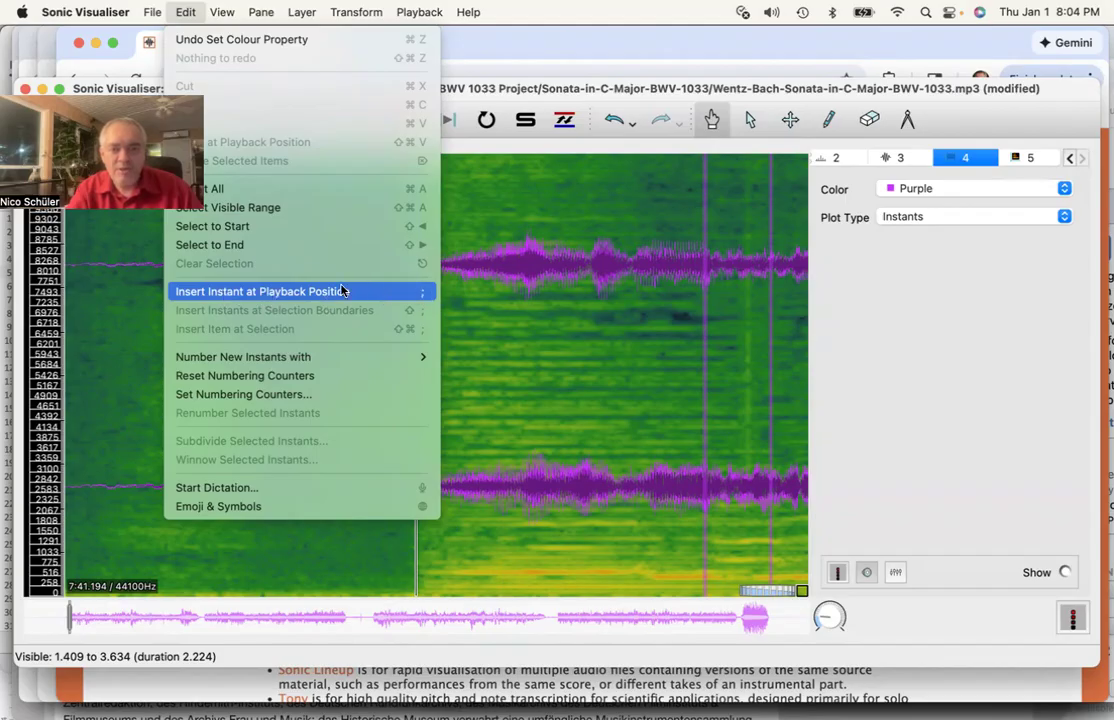
pyautogui.click(284, 294)
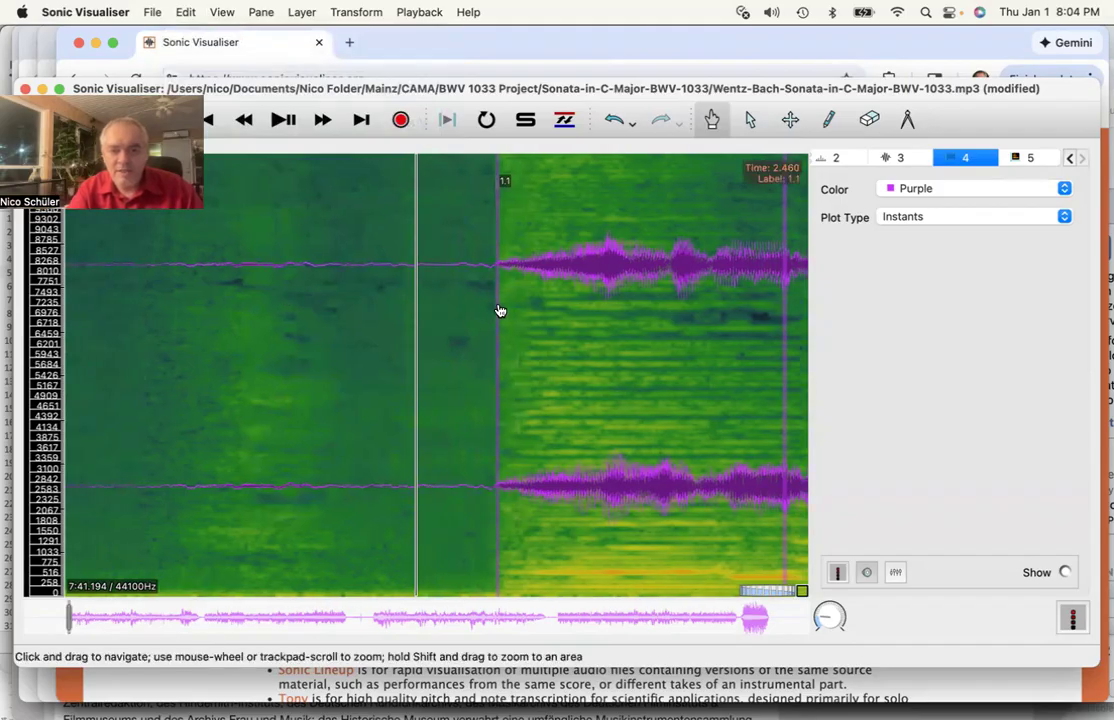
# - Nudge instant 1.1 slightly later to 2.472 s with the Edit tool
pyautogui.click(790, 121)
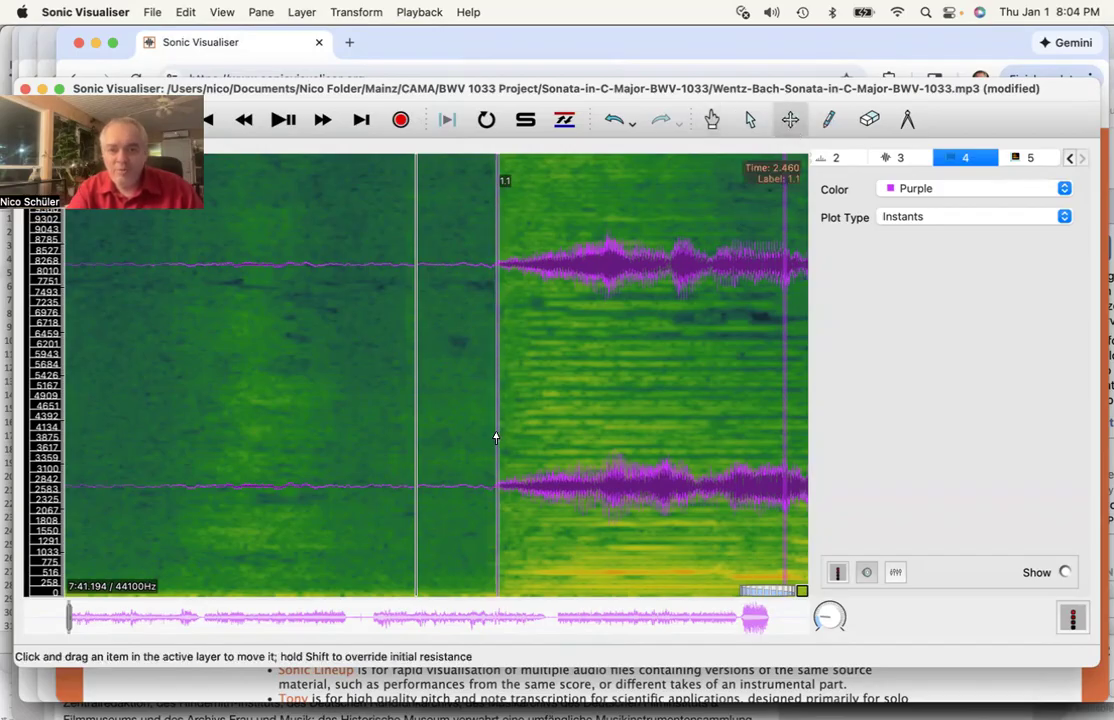
pyautogui.moveTo(496, 437)
pyautogui.mouseDown()
pyautogui.moveTo(562, 437)
pyautogui.moveTo(490, 440)
pyautogui.moveTo(501, 445)
pyautogui.mouseUp()
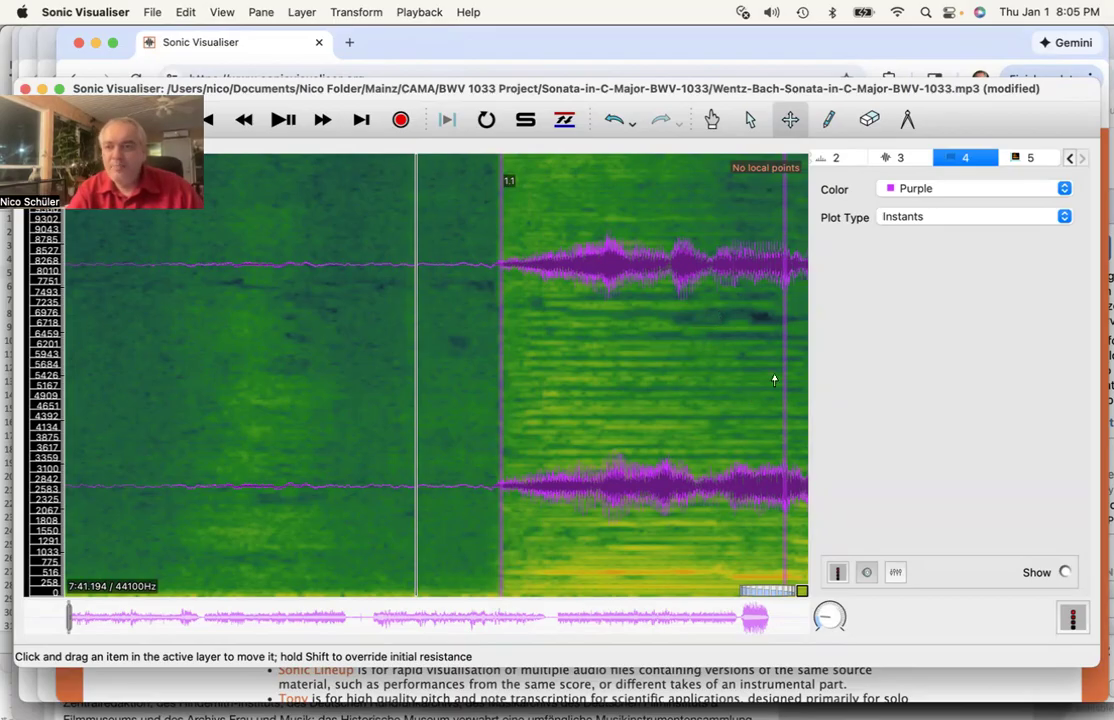
pyautogui.click(871, 119)
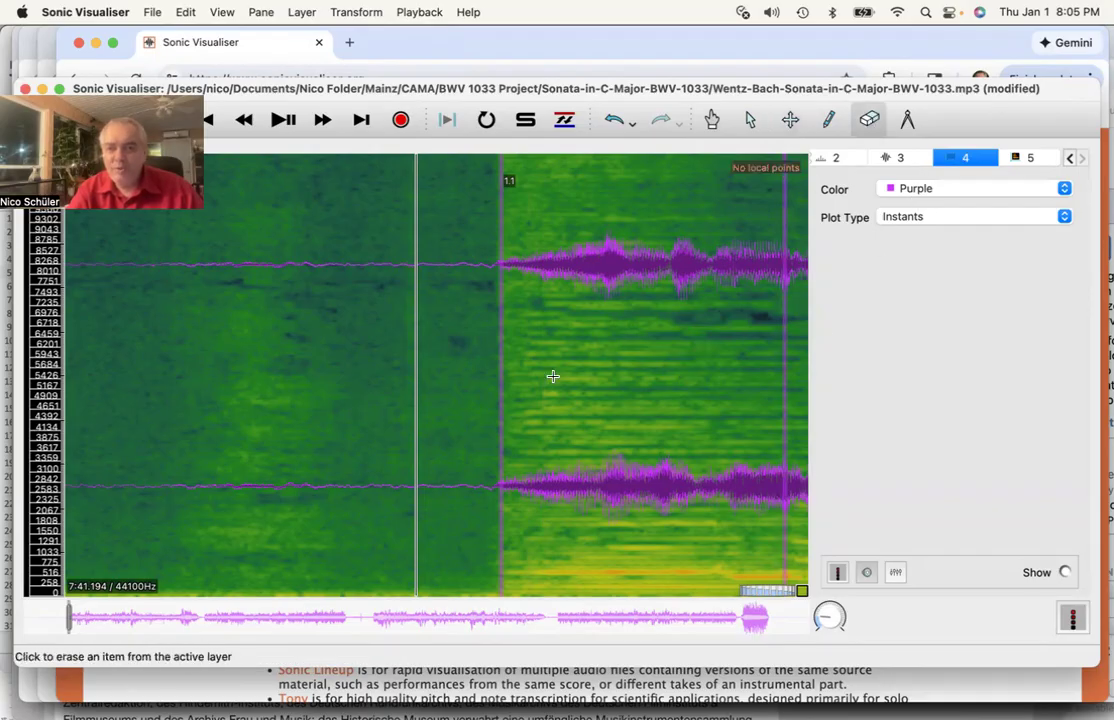
pyautogui.click(790, 121)
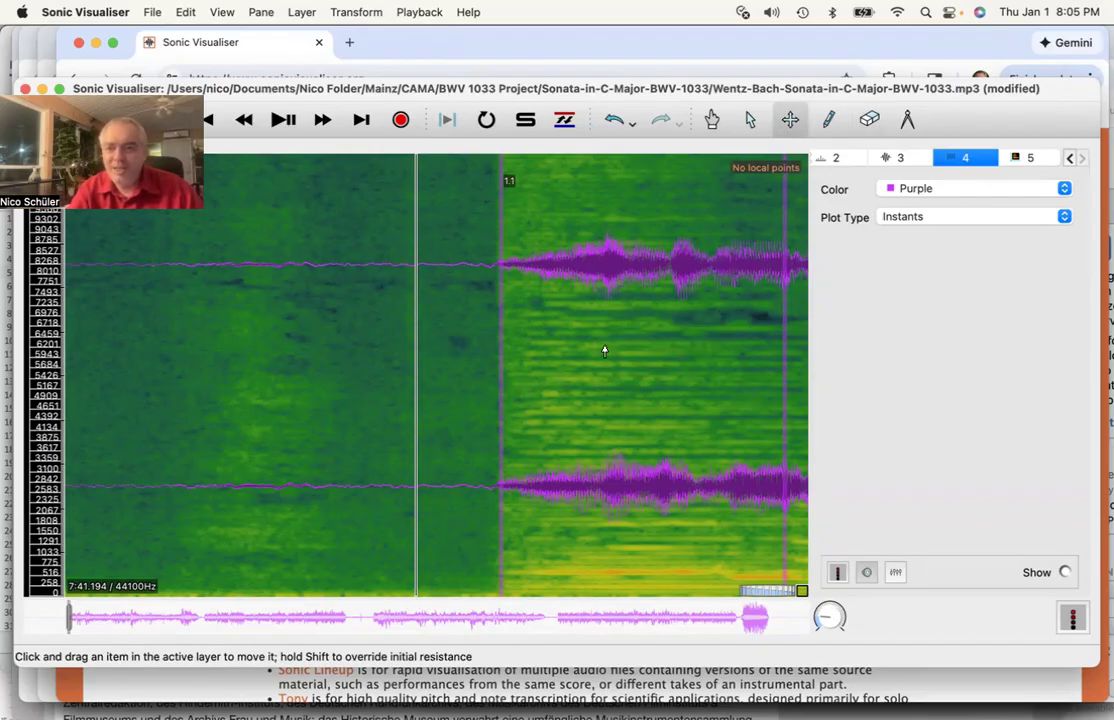
pyautogui.hscroll(2, 604, 350)
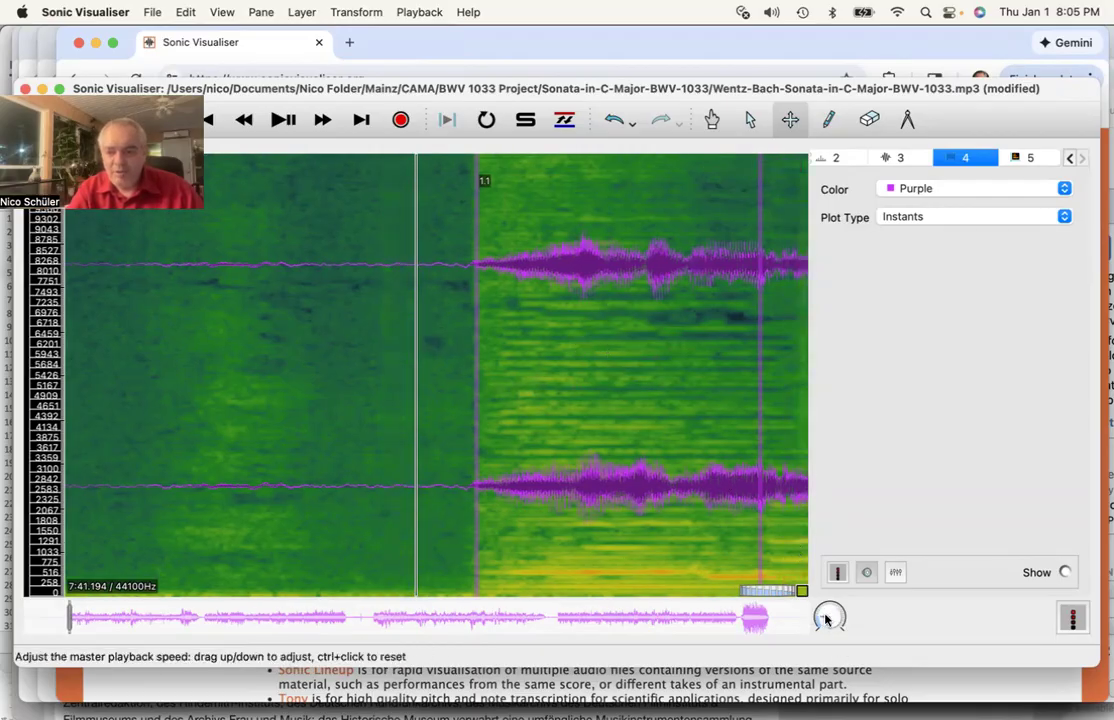
pyautogui.hscroll(-2, 284, 380)
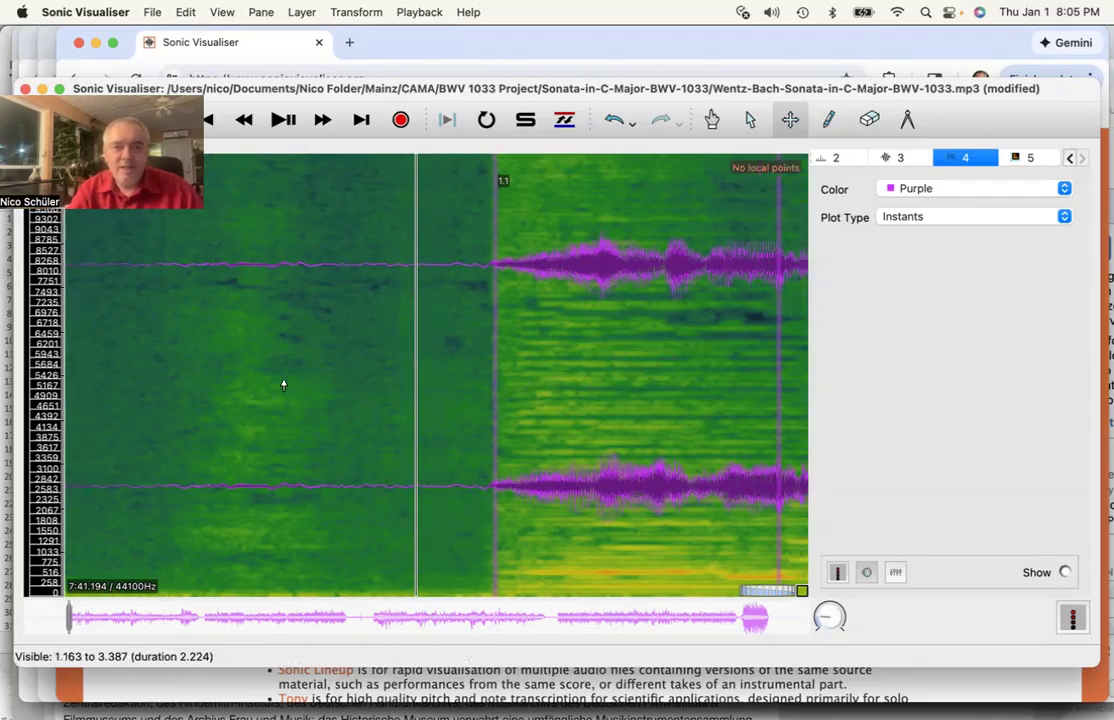
pyautogui.click(280, 122)
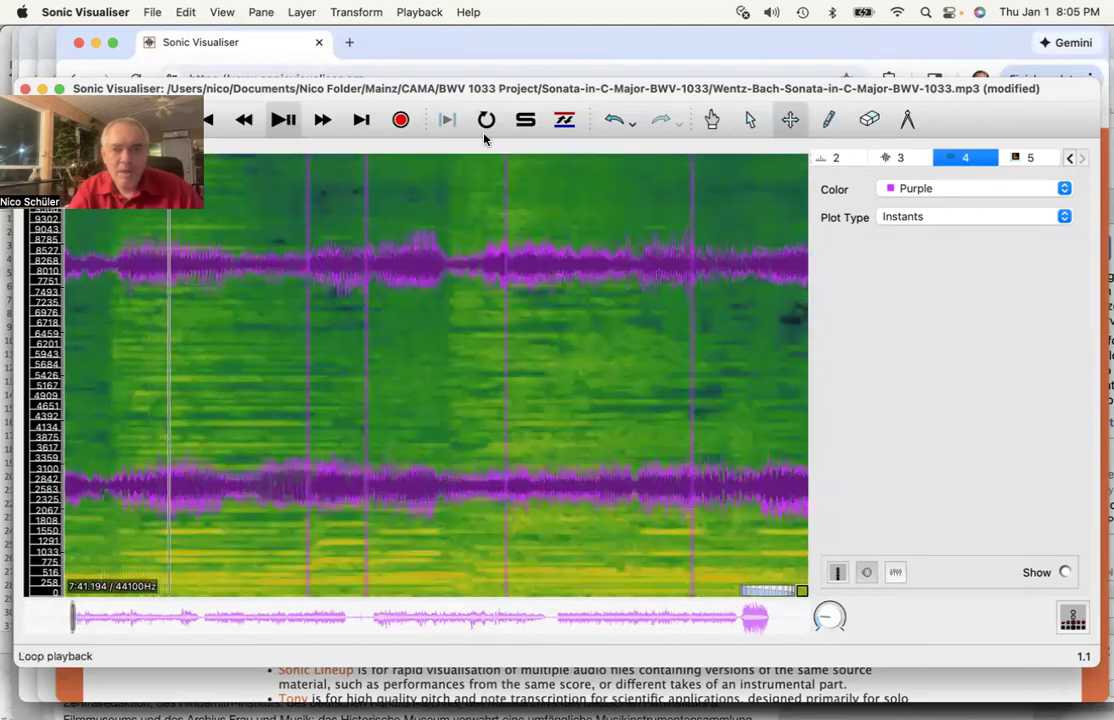
pyautogui.click(281, 123)
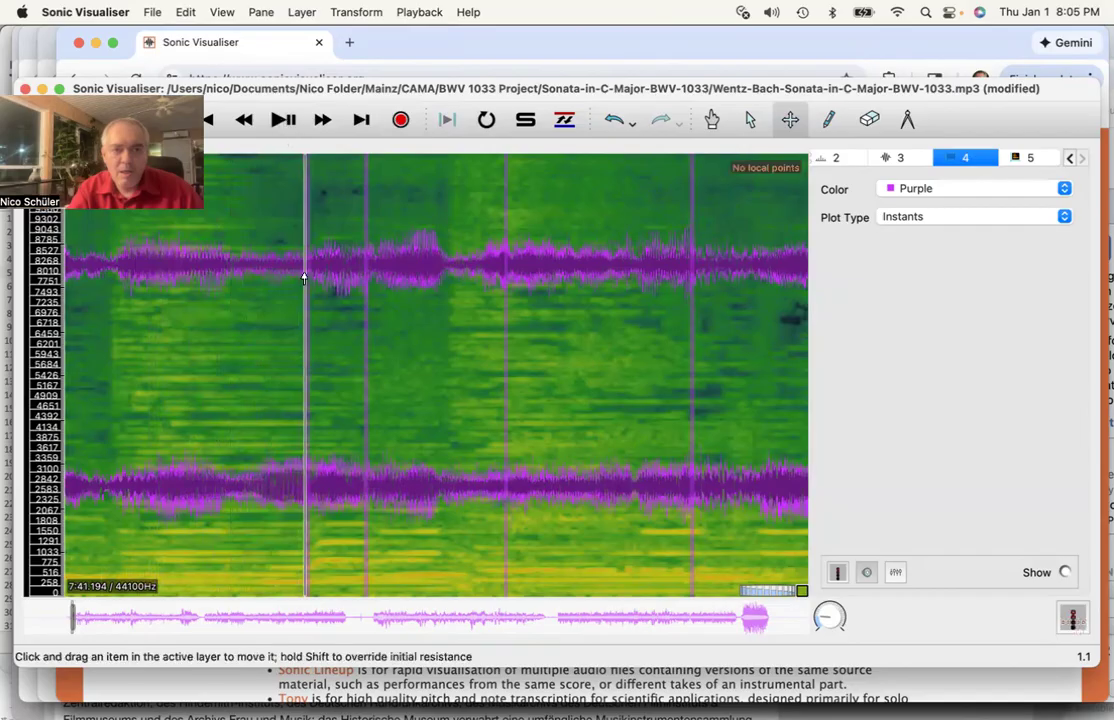
pyautogui.hscroll(-5, 306, 309)
pyautogui.hscroll(-5, 306, 309)
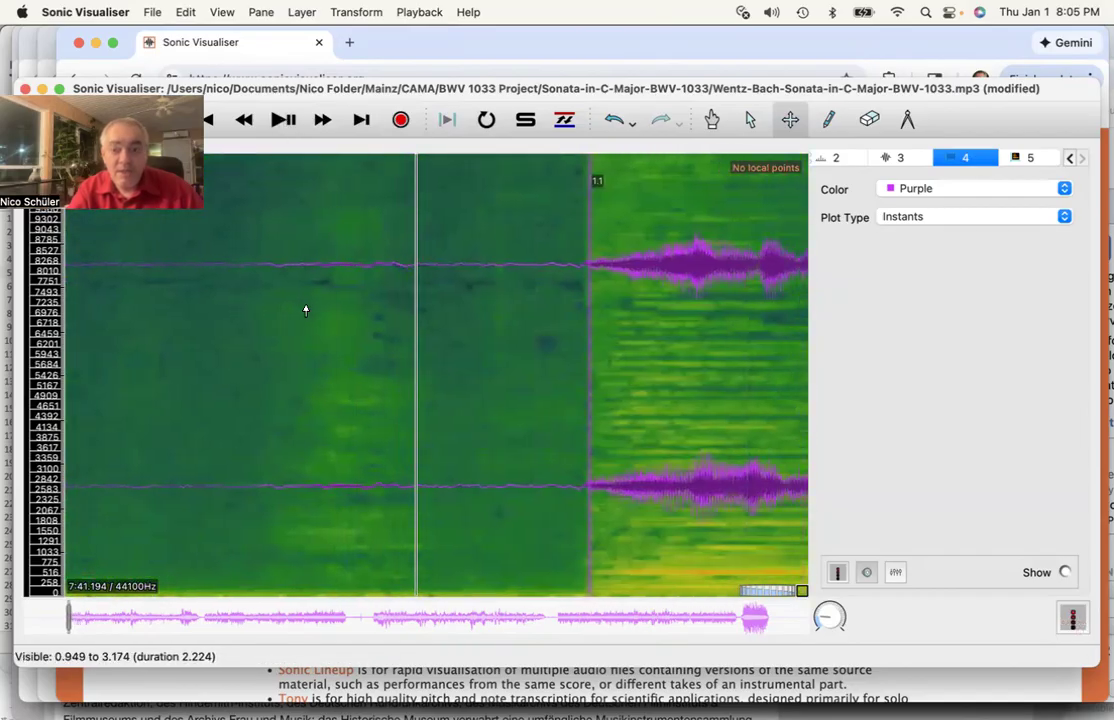
pyautogui.hscroll(2, 306, 309)
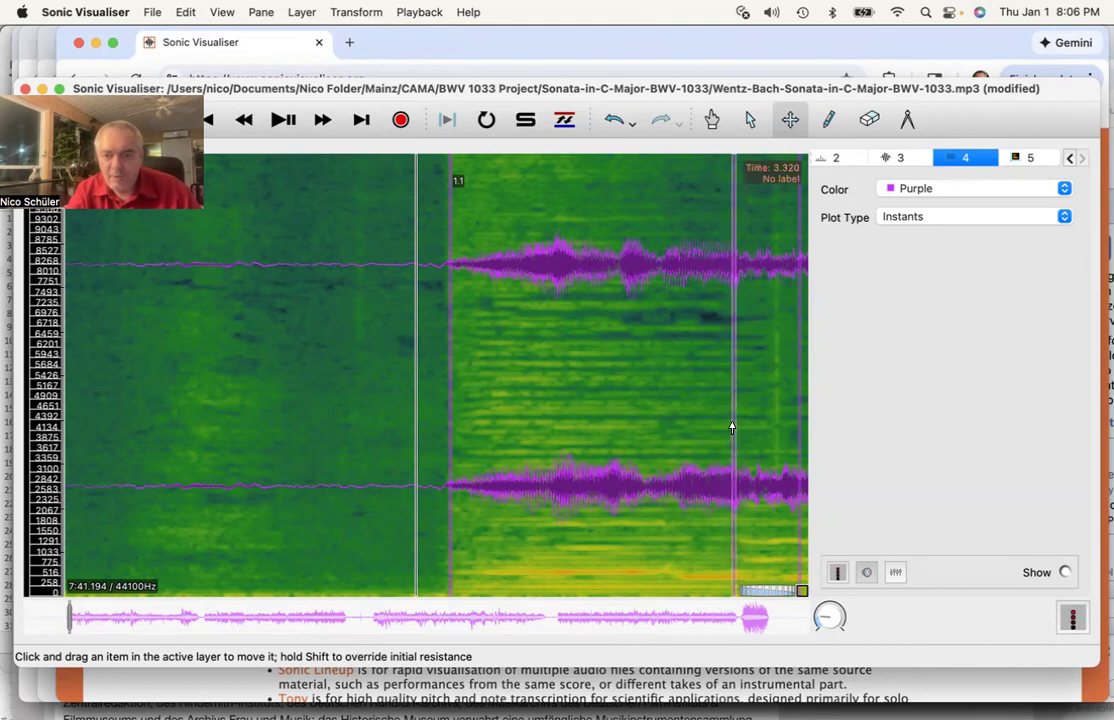
# - Move the later instant earlier to about 3.146 s and play the passage to check it
pyautogui.moveTo(732, 428); pyautogui.dragTo(680, 446)
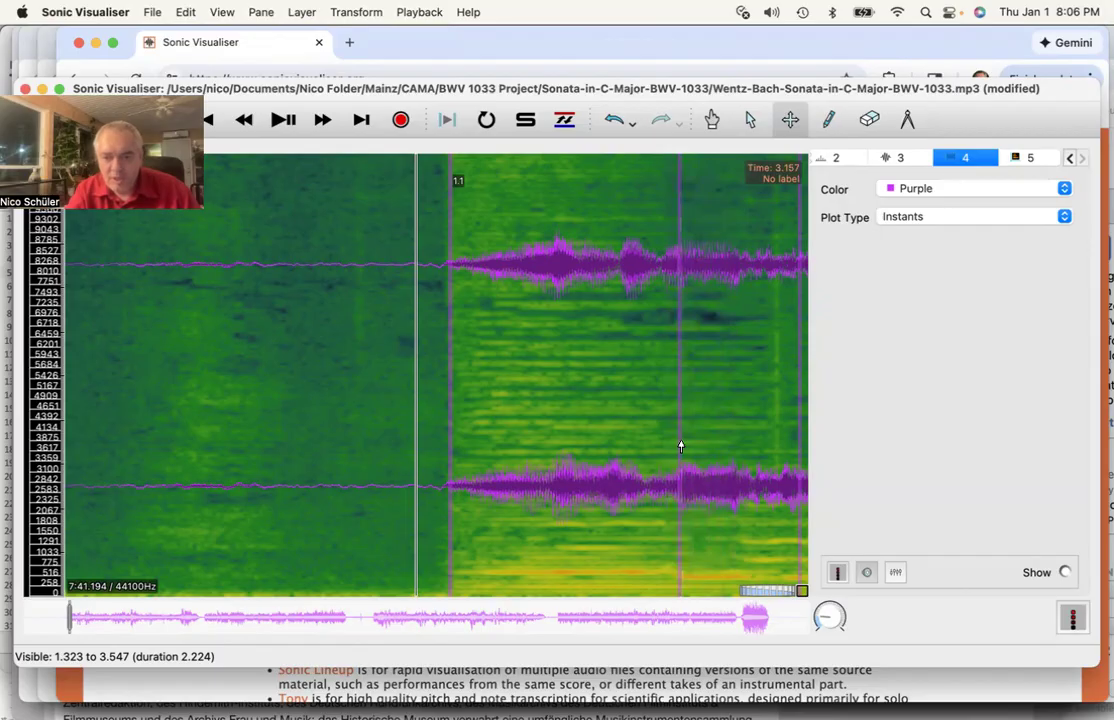
pyautogui.hscroll(5, 480, 476)
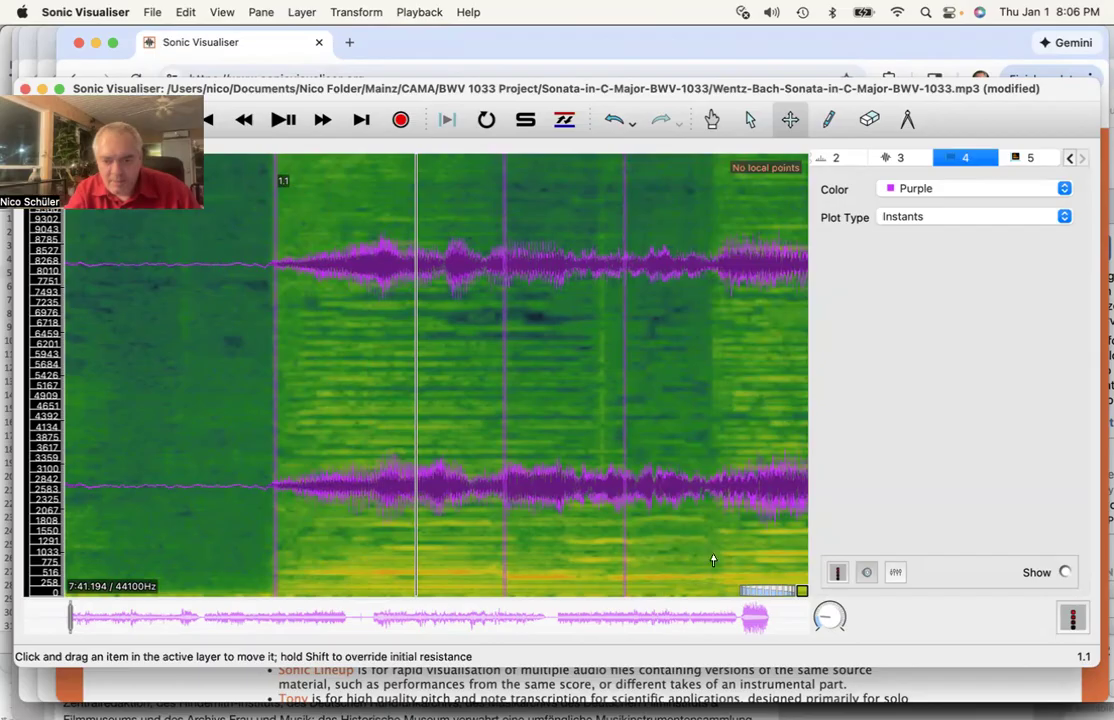
pyautogui.hscroll(-6, 455, 472)
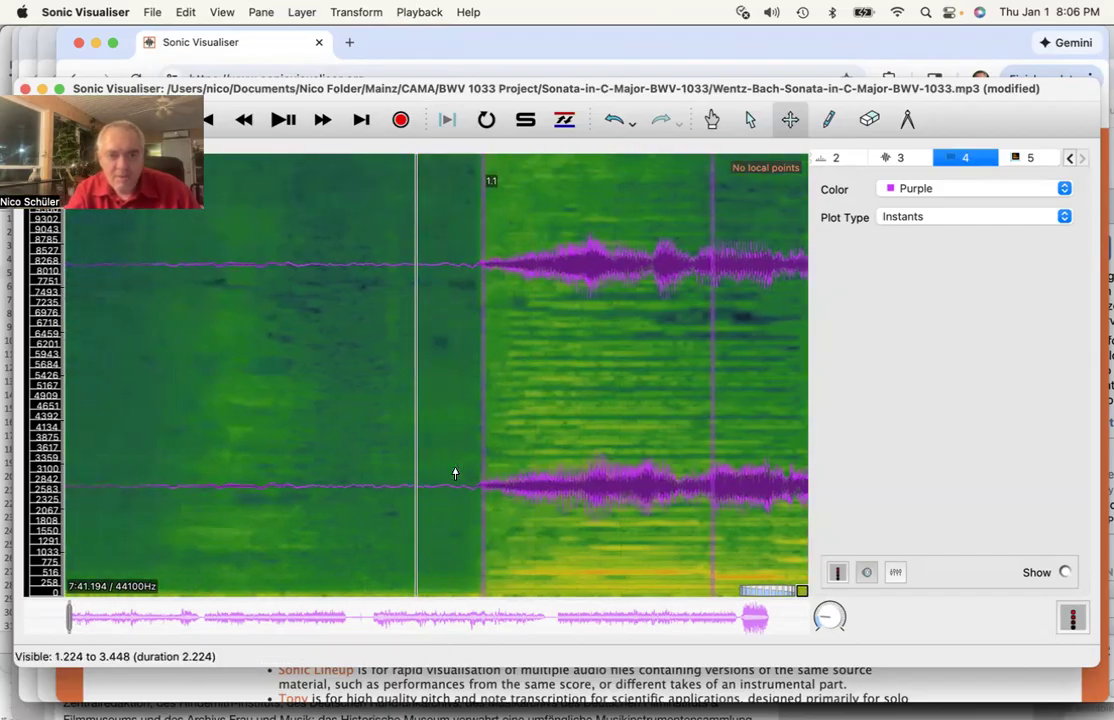
pyautogui.click(281, 120)
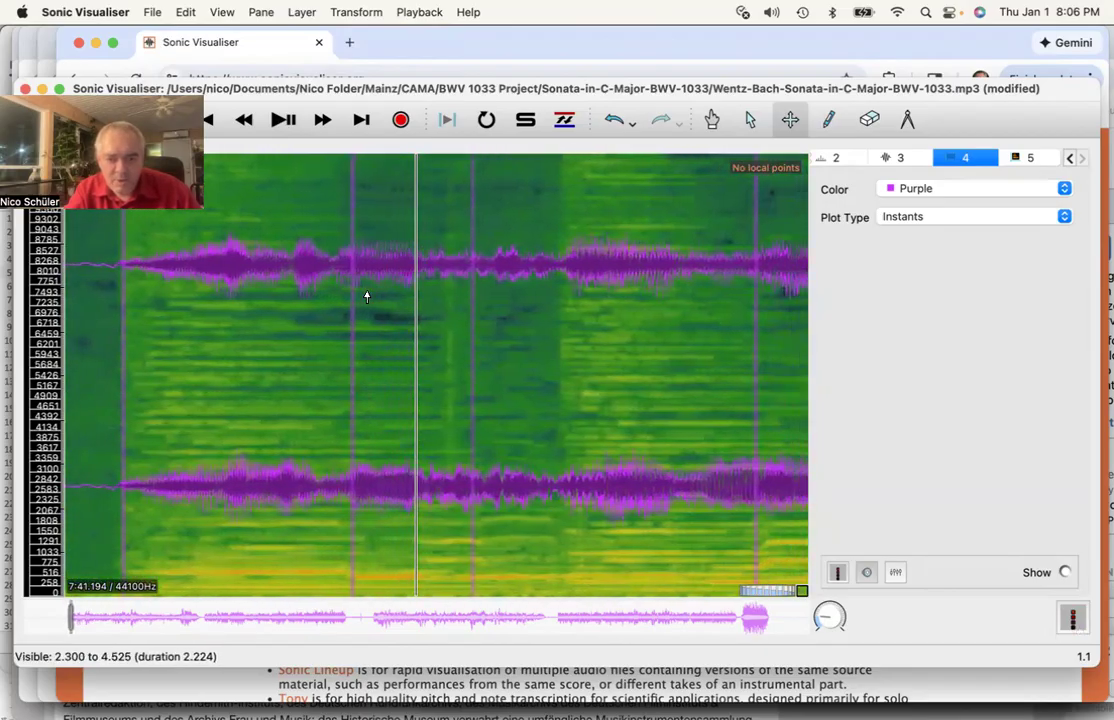
# - Add beat instant 1.2 at the playback position
pyautogui.hscroll(-2, 367, 297)
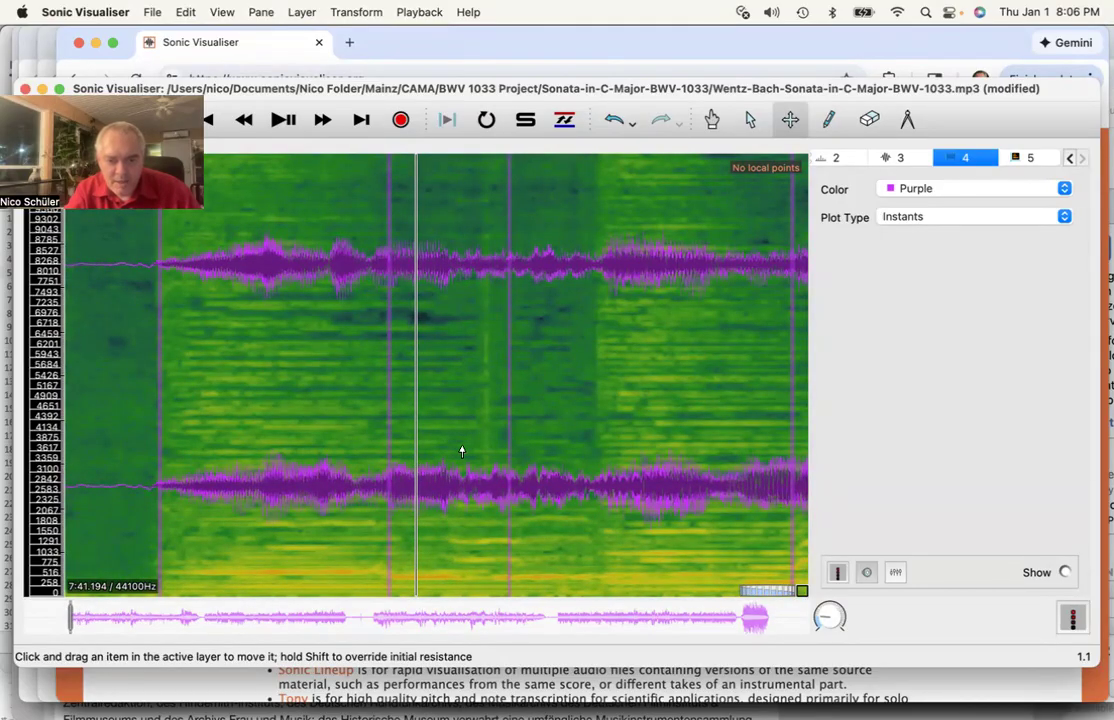
pyautogui.hscroll(2, 461, 451)
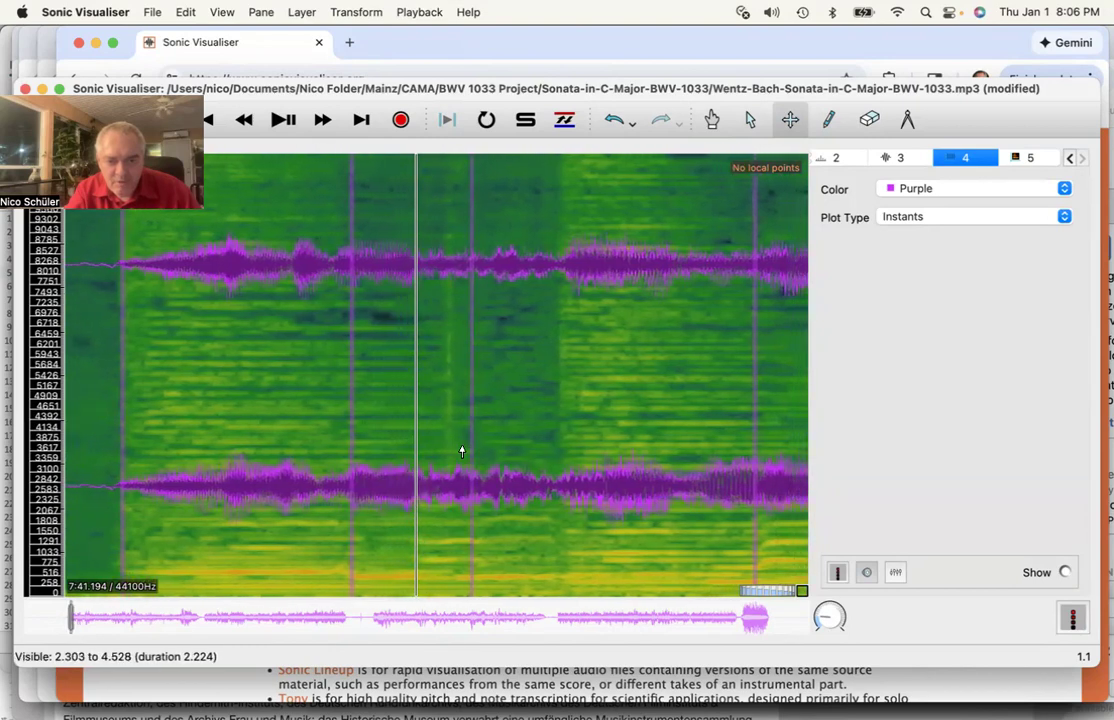
pyautogui.hscroll(-1, 394, 419)
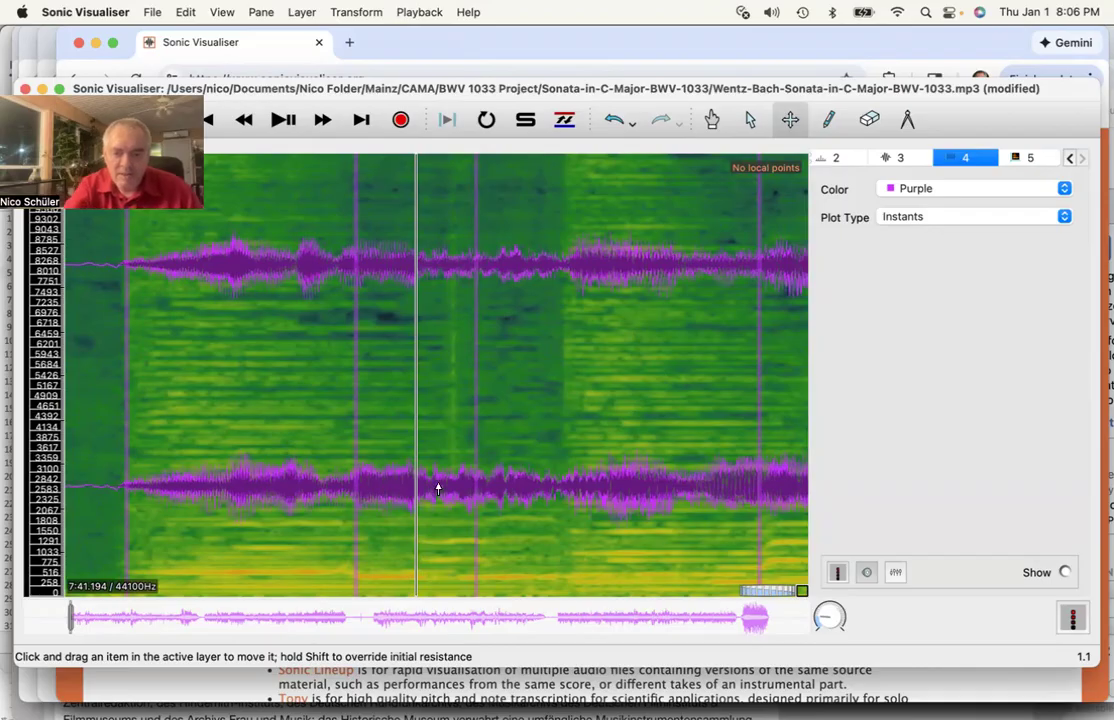
pyautogui.press(';')
# - Add beat instant 1.3 at the playback position
pyautogui.hscroll(-5, 437, 489)
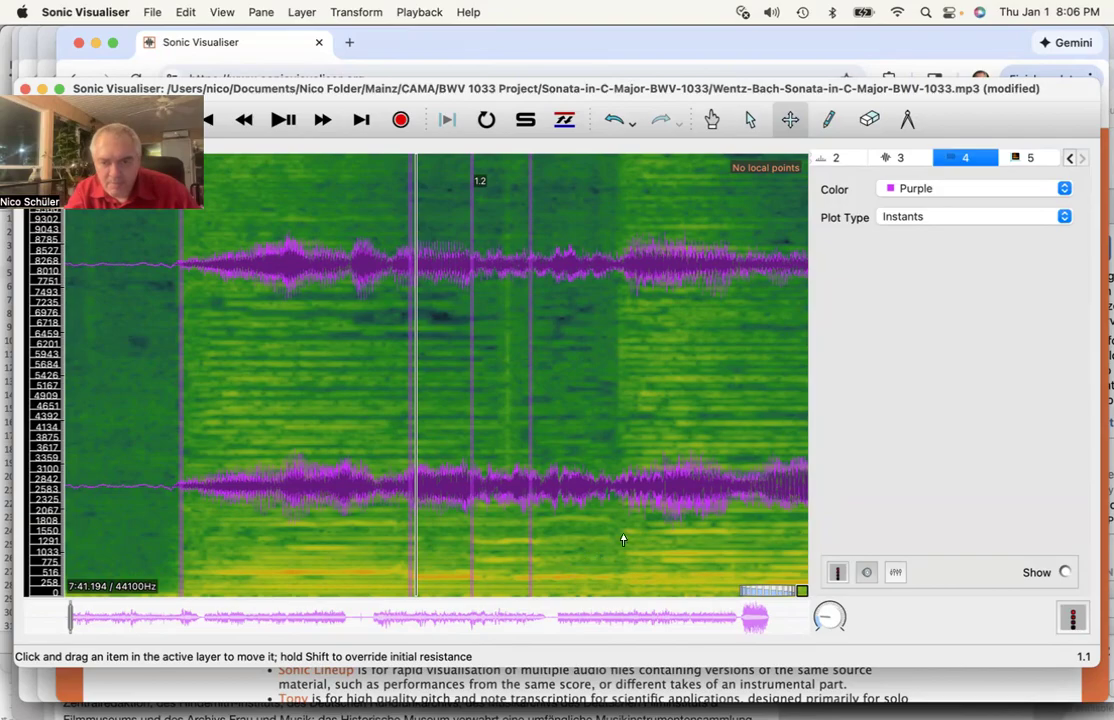
pyautogui.hscroll(15, 622, 540)
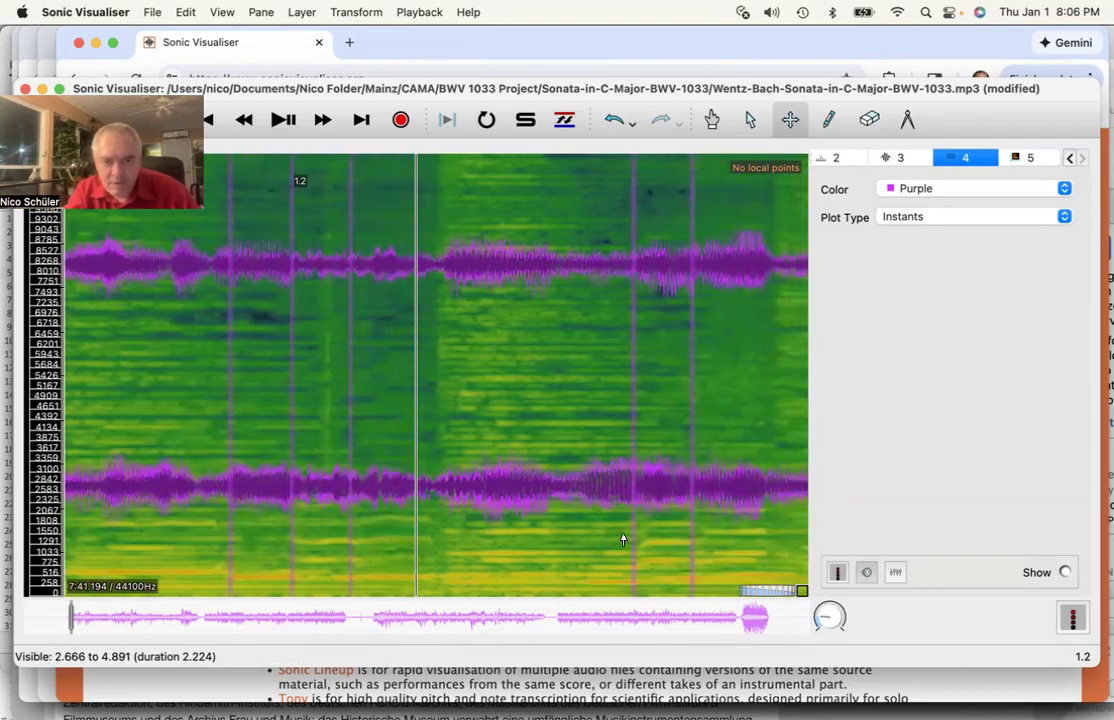
pyautogui.hscroll(3, 622, 540)
pyautogui.hscroll(-5, 622, 540)
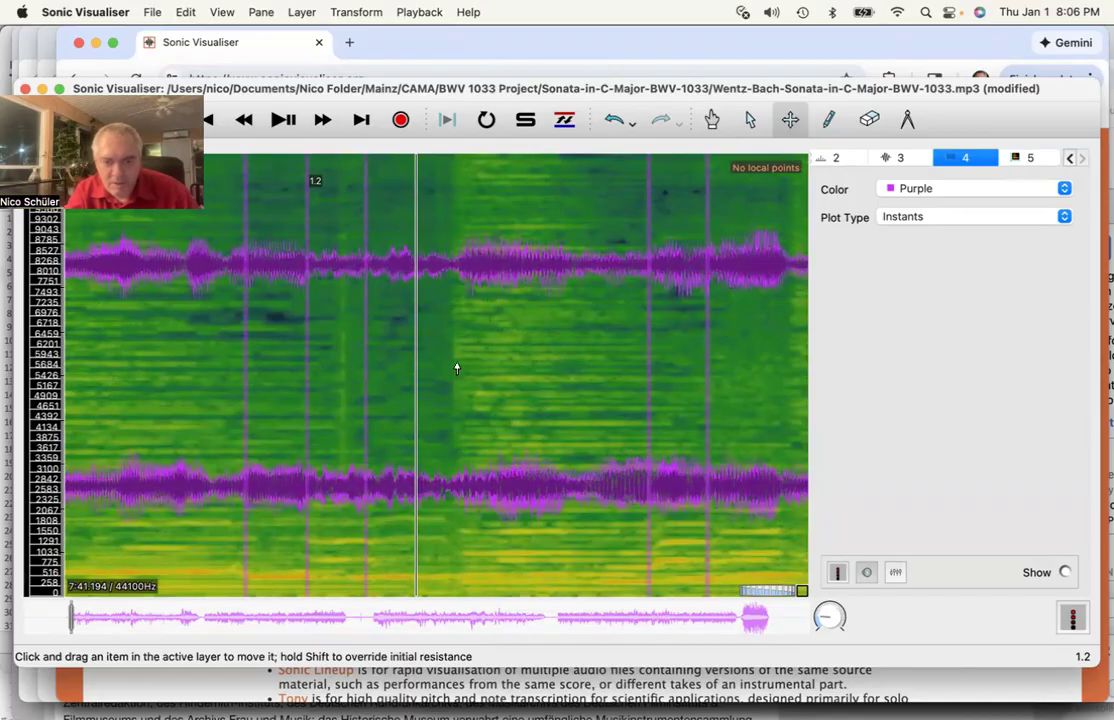
pyautogui.hscroll(-6, 456, 368)
pyautogui.hscroll(8, 456, 368)
pyautogui.hscroll(2, 456, 367)
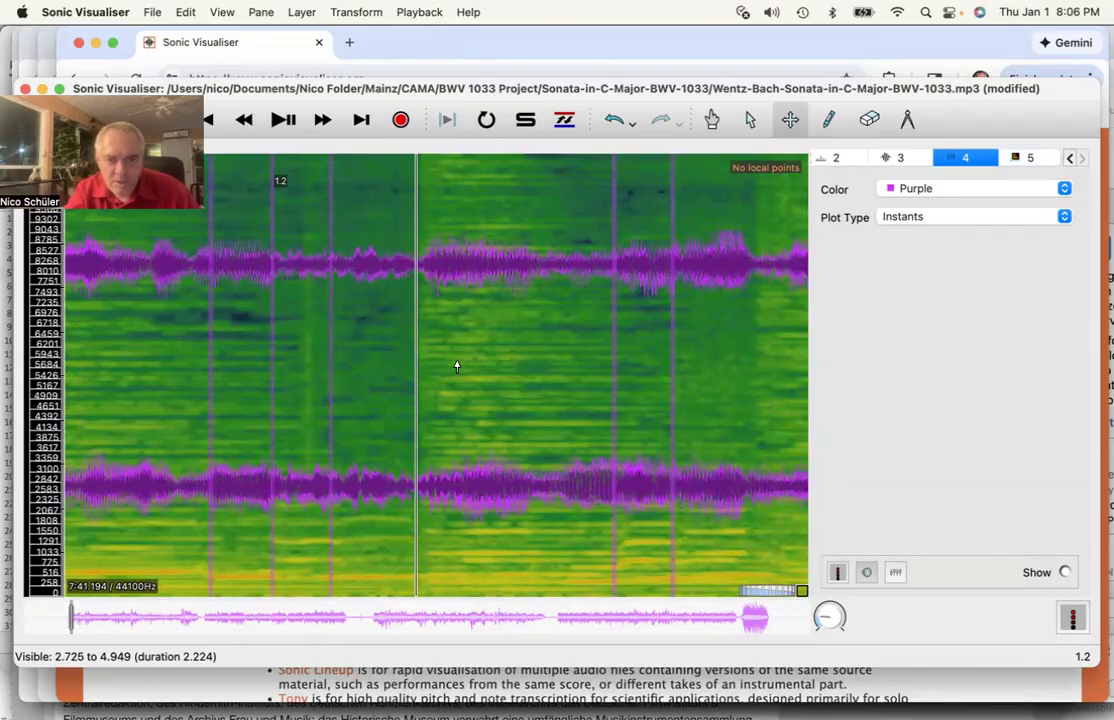
pyautogui.press(';')
pyautogui.hscroll(-10, 472, 398)
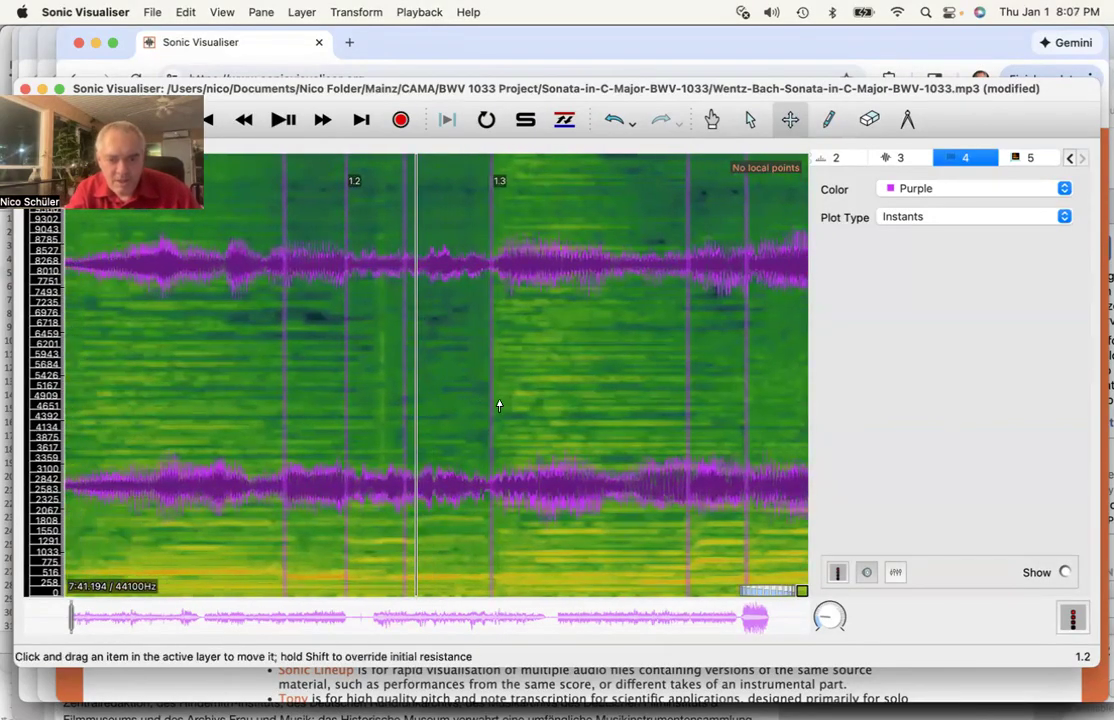
pyautogui.hscroll(-15, 453, 423)
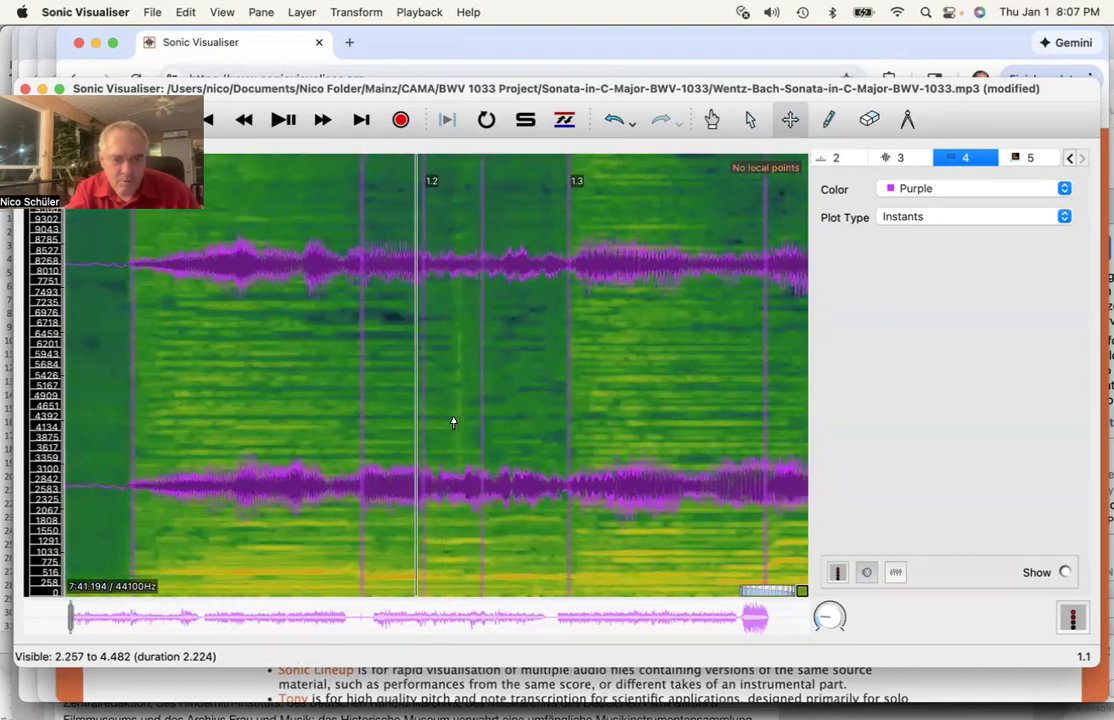
# - Play the opening and follow instants 1.1, 1.2 and 1.3 across the spectrogram
pyautogui.click(283, 119)
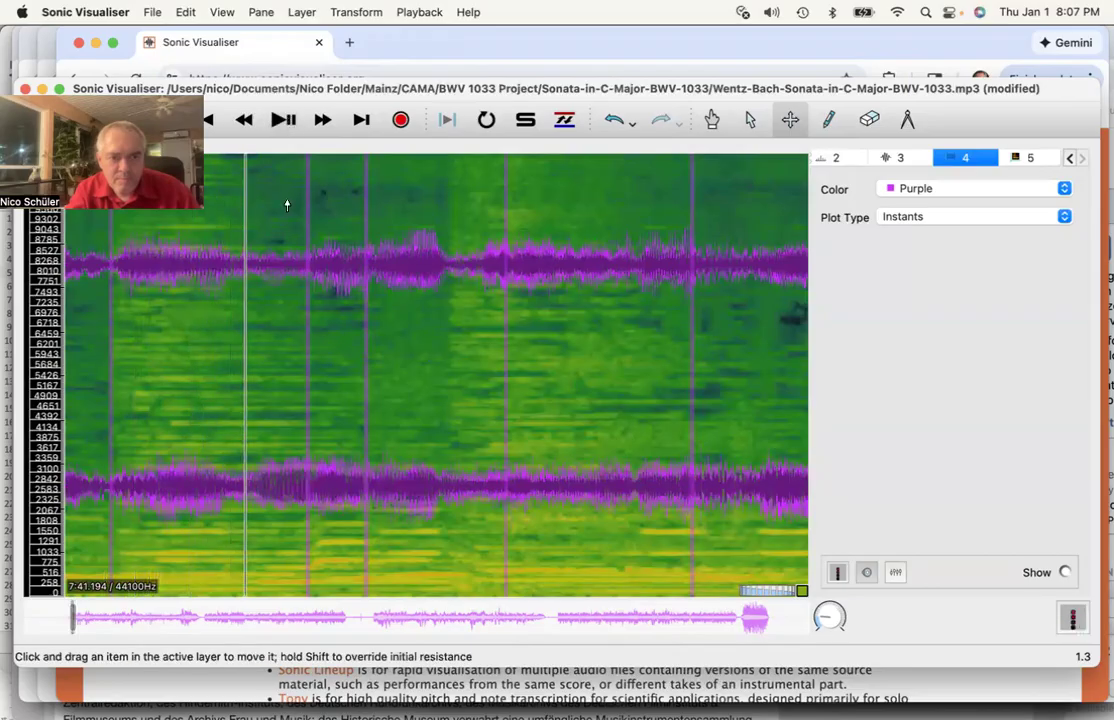
pyautogui.hscroll(-5, 271, 386)
pyautogui.hscroll(-3, 271, 386)
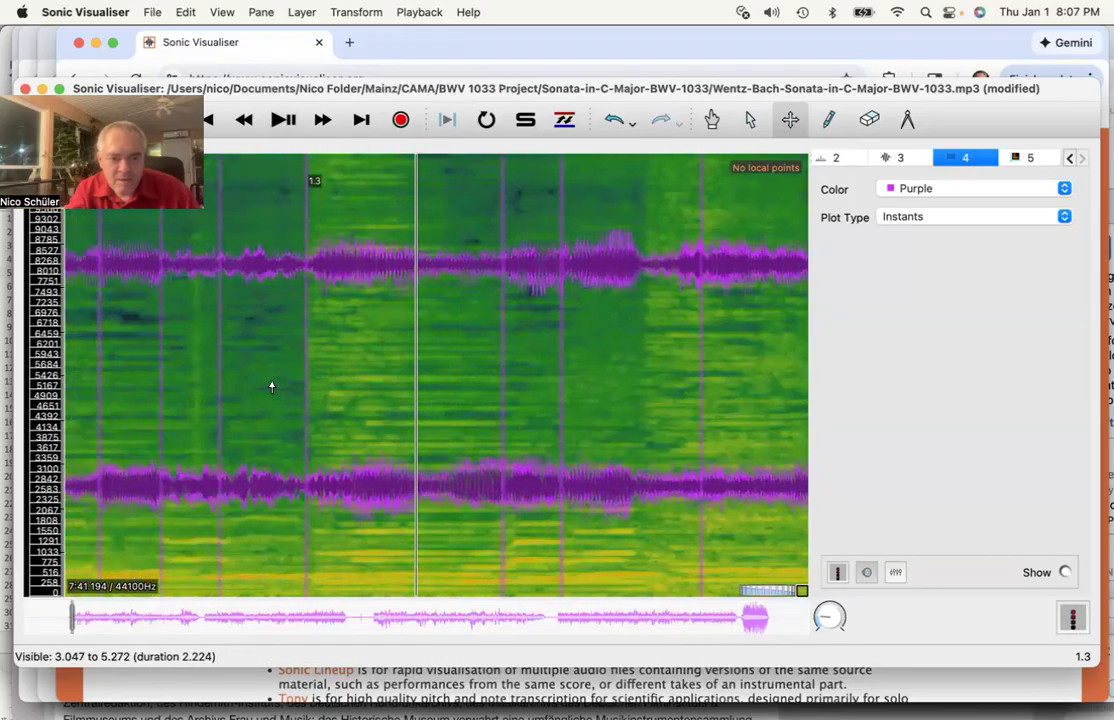
pyautogui.hscroll(2, 271, 386)
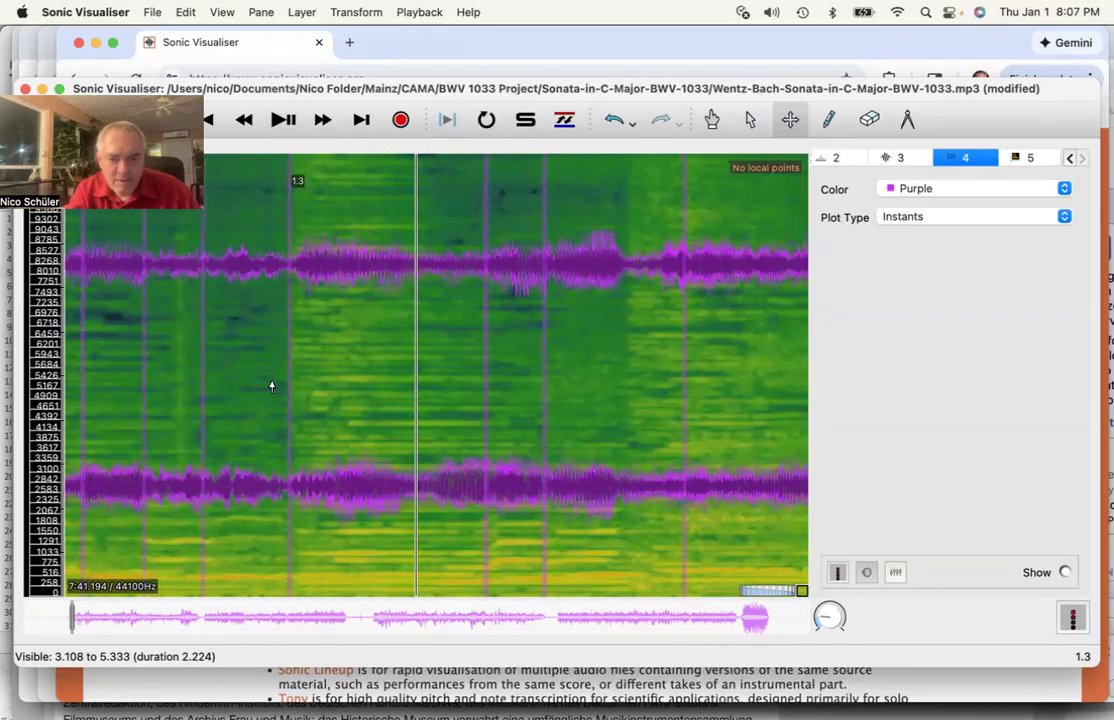
pyautogui.hscroll(-3, 271, 386)
pyautogui.hscroll(3, 271, 386)
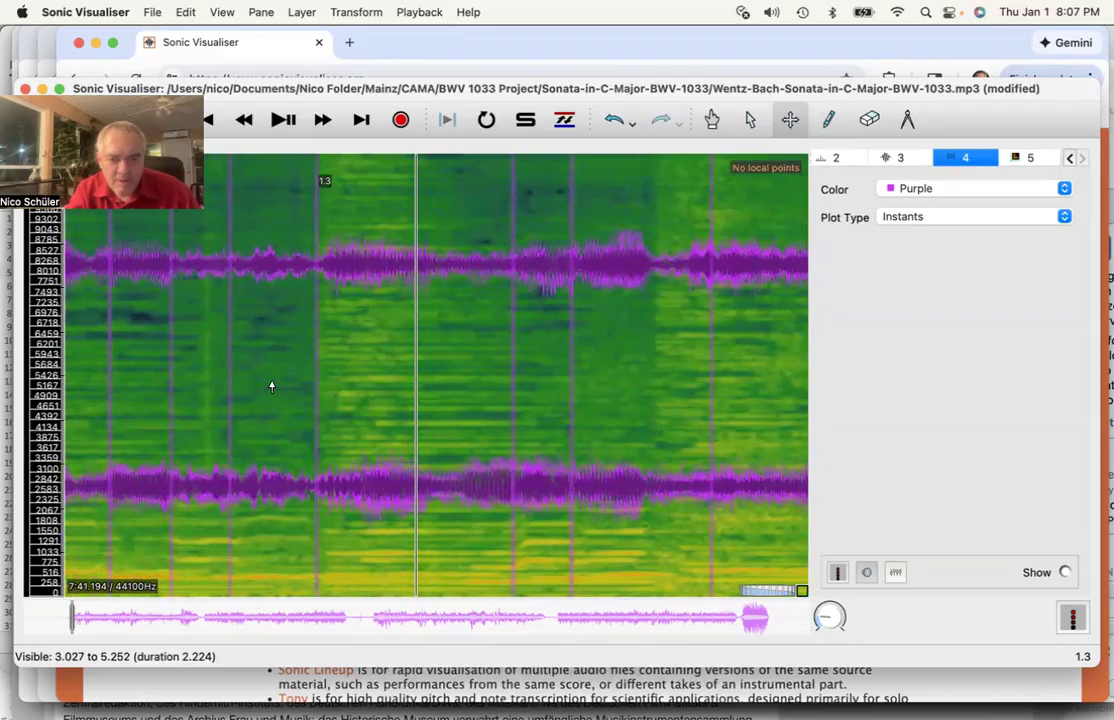
pyautogui.hscroll(1, 271, 386)
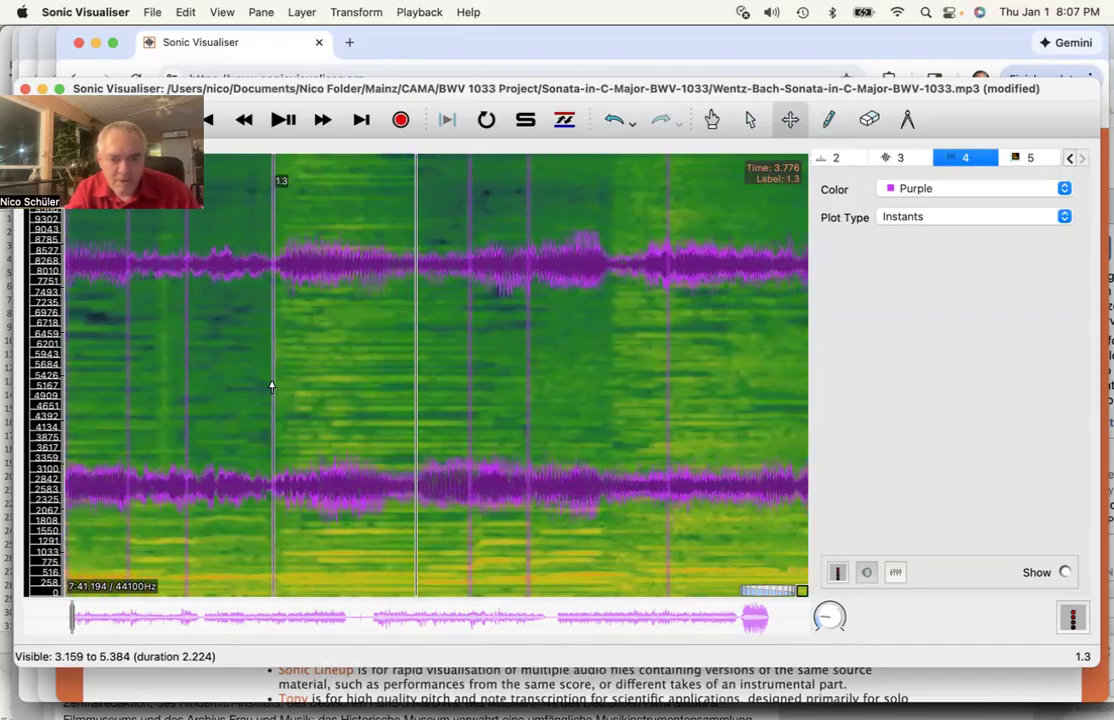
pyautogui.hscroll(-10, 271, 386)
pyautogui.hscroll(-15, 271, 386)
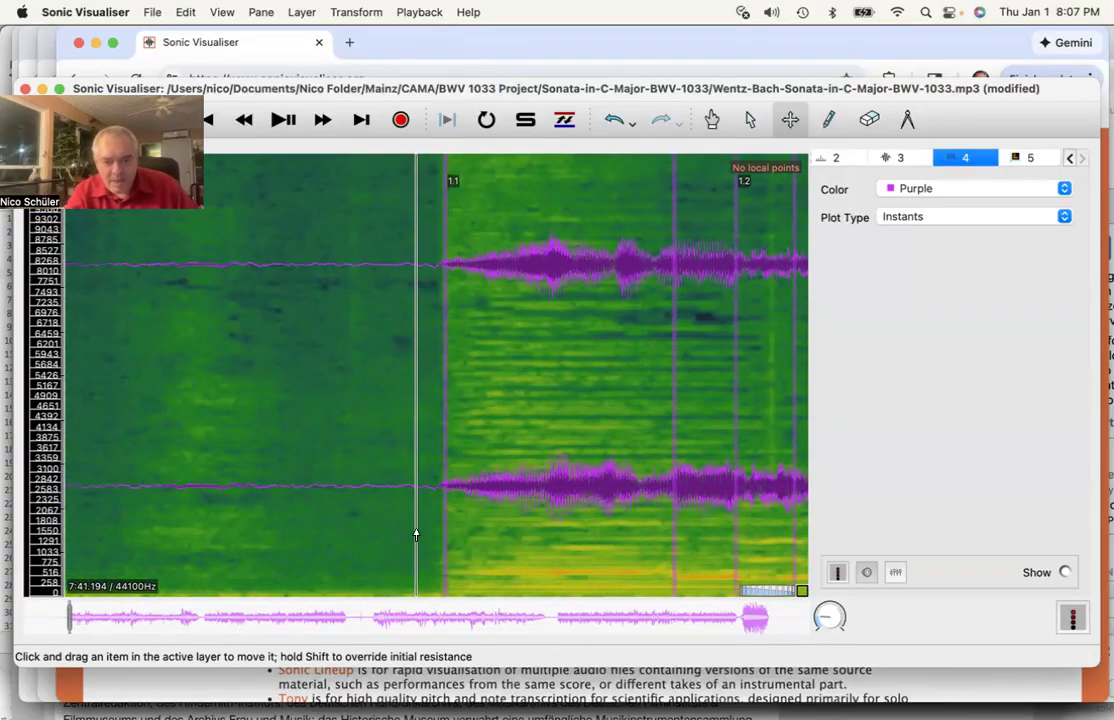
pyautogui.hscroll(4, 567, 500)
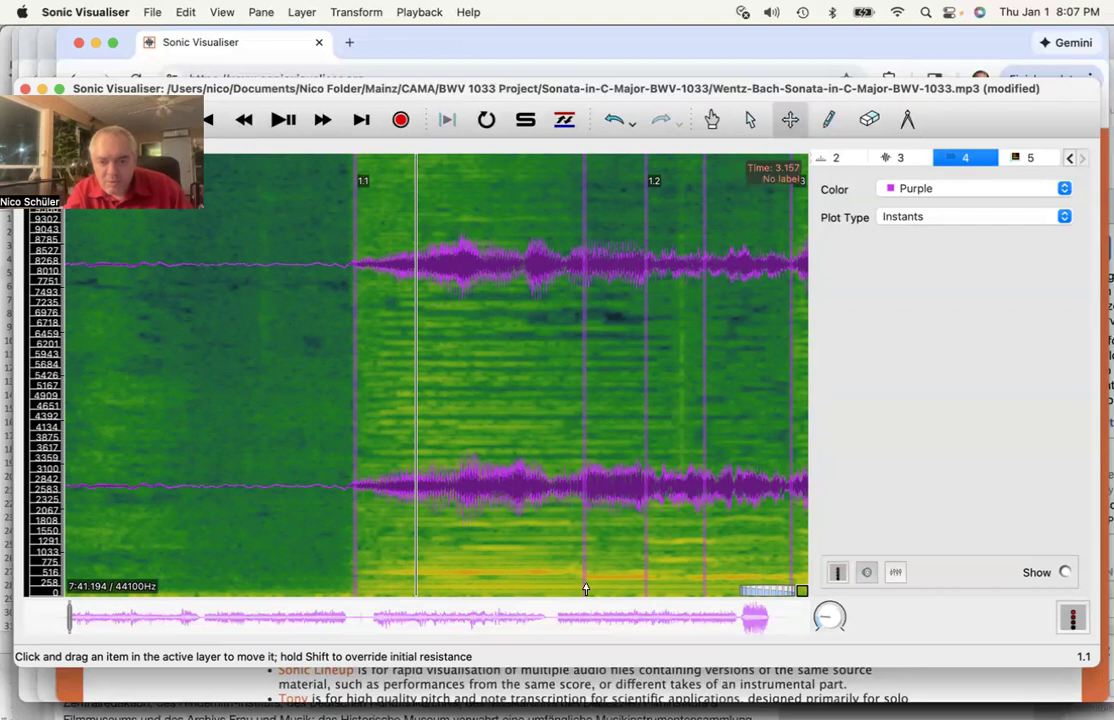
# - Drag the unlabelled instants between beats 1.1 and 1.3 onto their note onsets in the spectrogram
pyautogui.moveTo(585, 590); pyautogui.dragTo(549, 593)
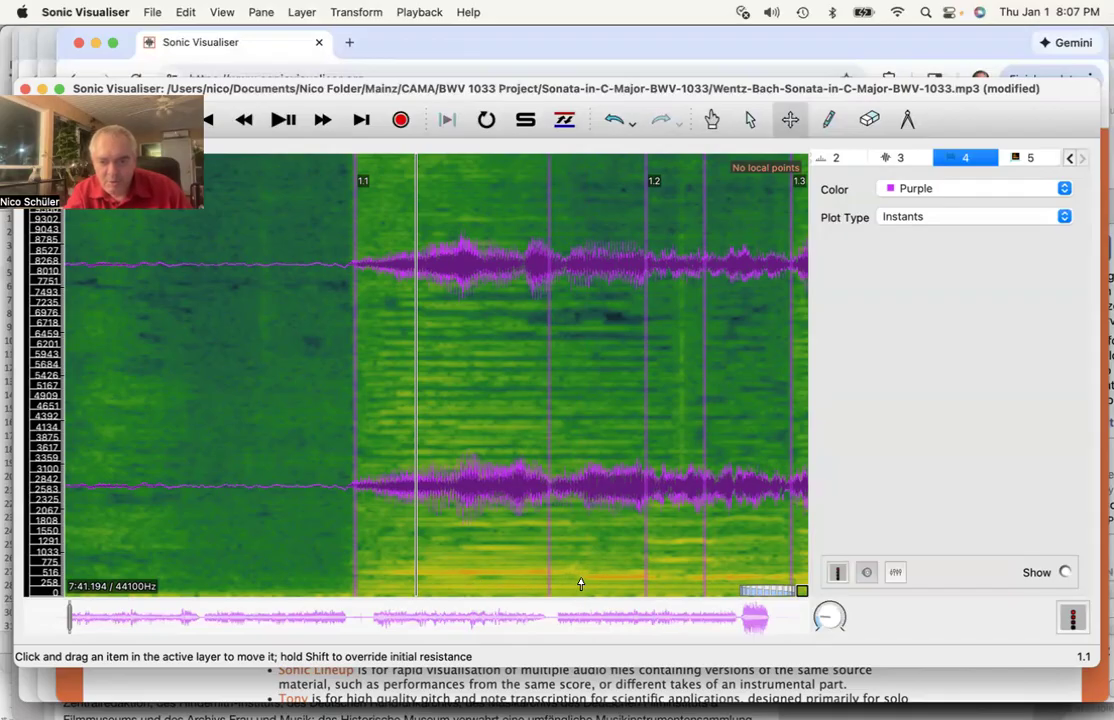
pyautogui.moveTo(547, 584); pyautogui.dragTo(577, 589)
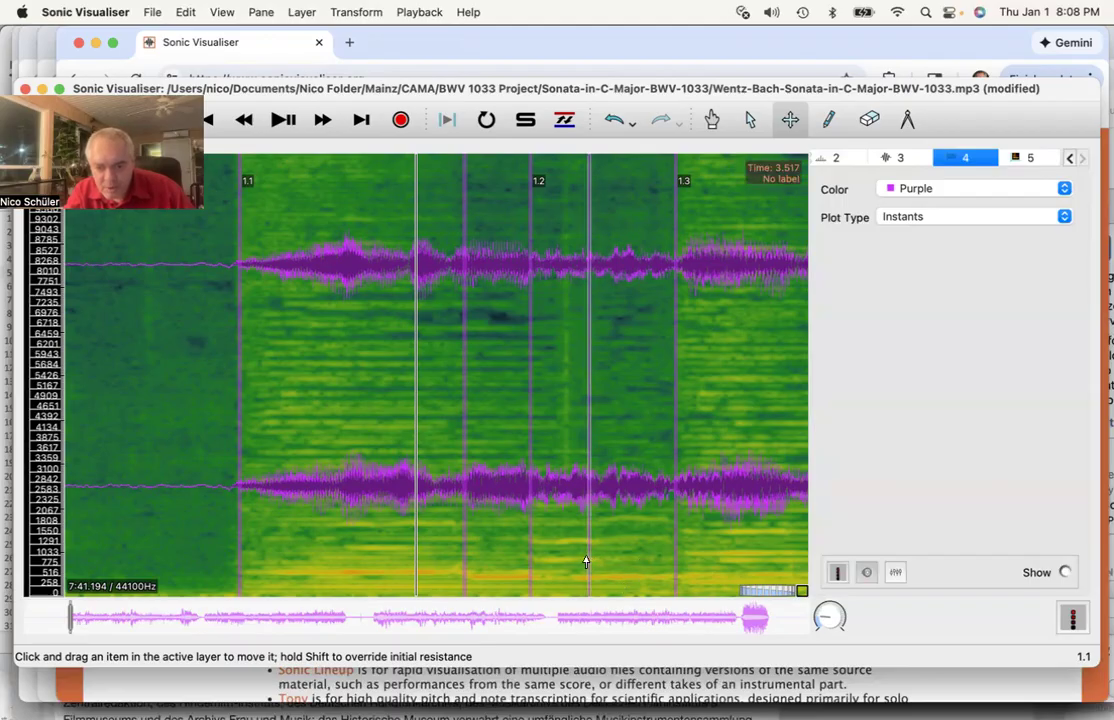
pyautogui.moveTo(587, 562)
pyautogui.mouseDown()
pyautogui.moveTo(640, 562)
pyautogui.moveTo(599, 570)
pyautogui.mouseUp()
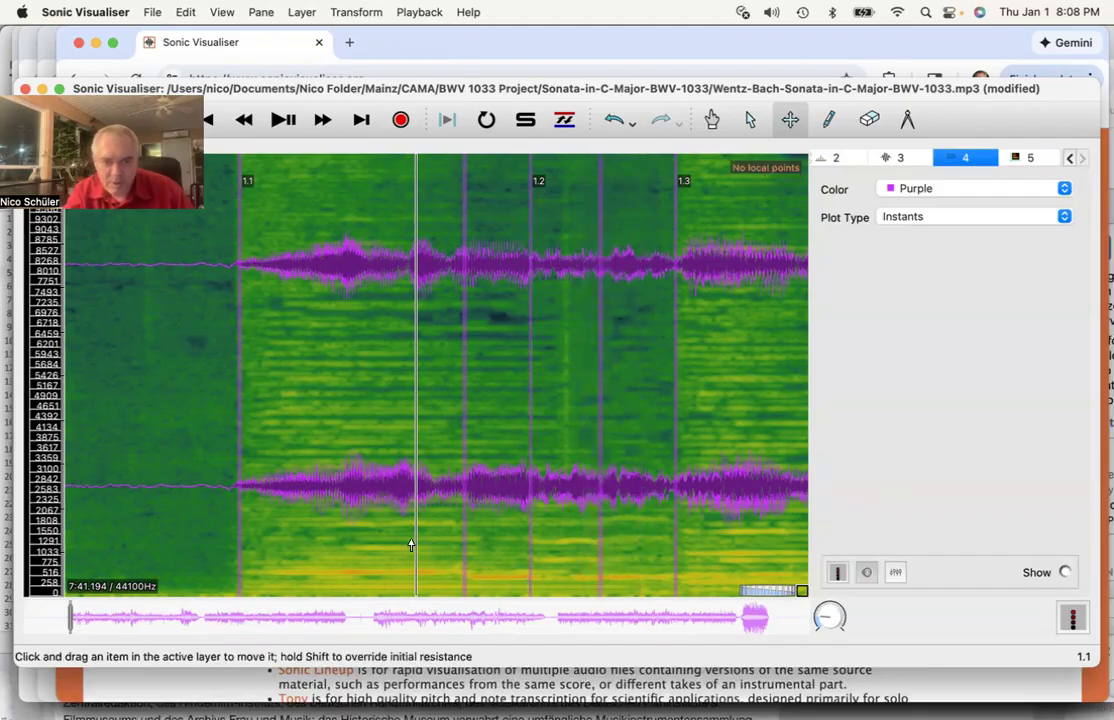
pyautogui.hscroll(-10, 410, 545)
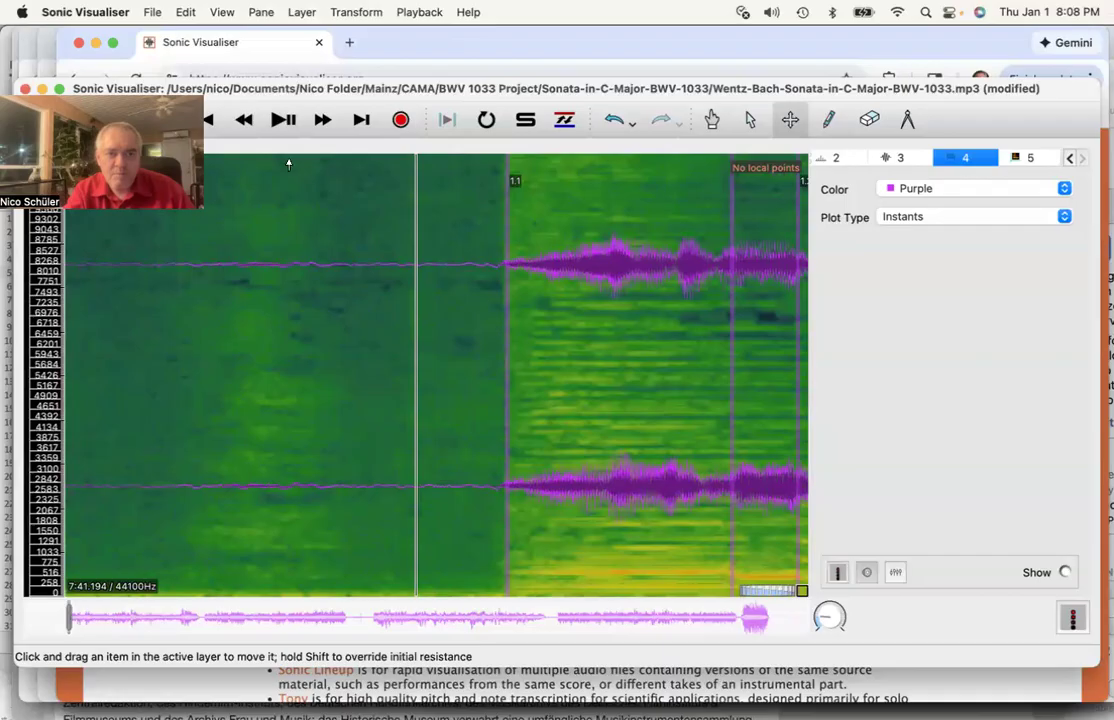
# - Play the passage to check the adjusted beats, then stop playback
pyautogui.click(281, 120)
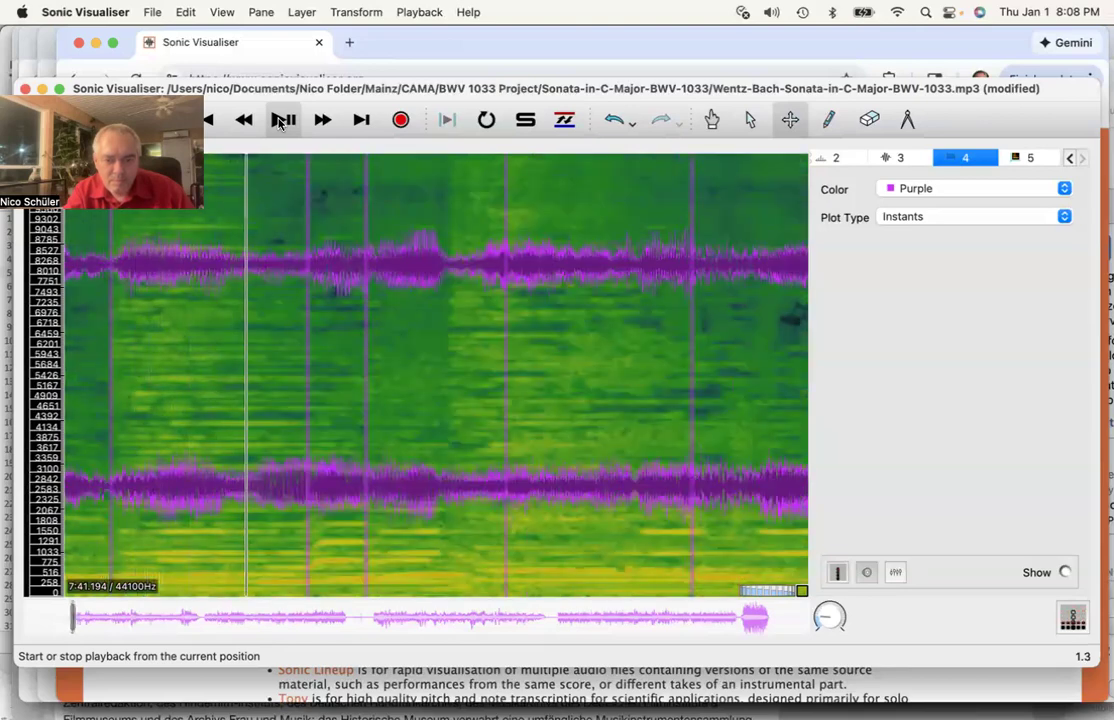
pyautogui.click(288, 125)
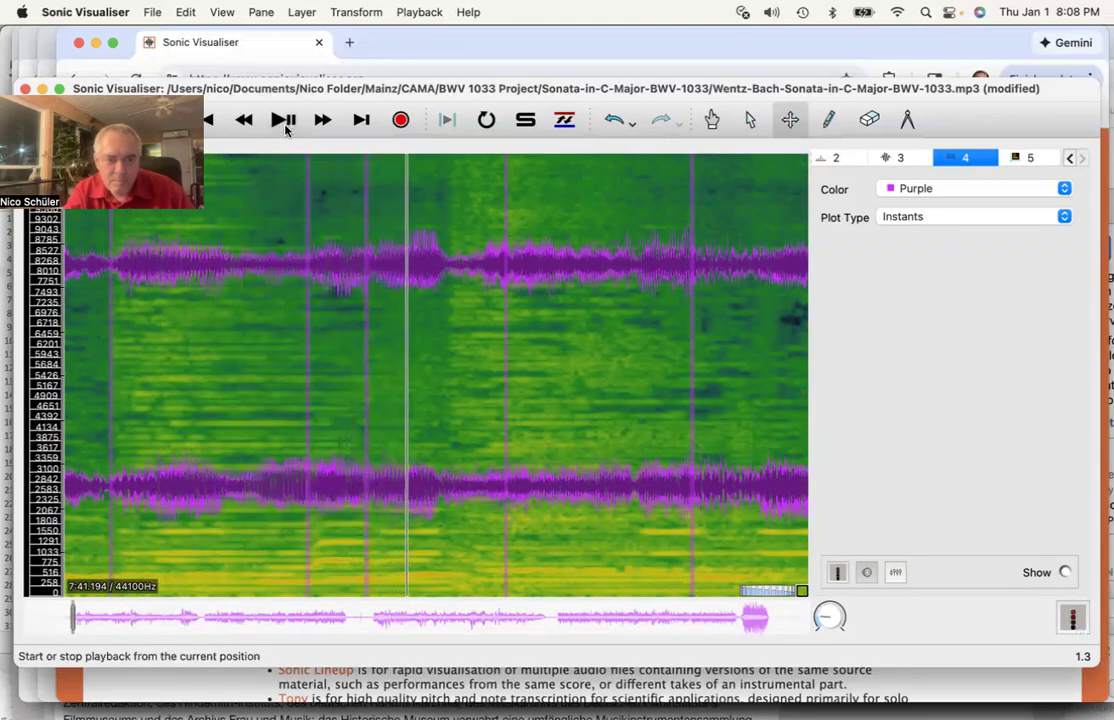
pyautogui.hscroll(-5, 237, 442)
pyautogui.hscroll(1, 237, 442)
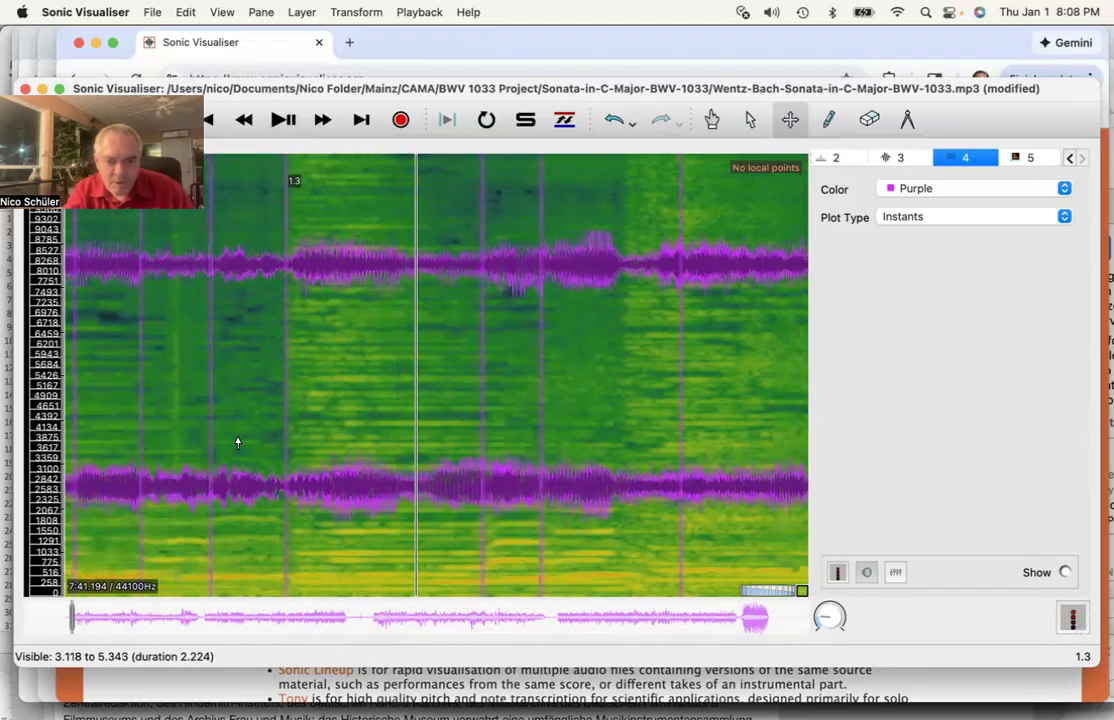
pyautogui.hscroll(-2, 412, 519)
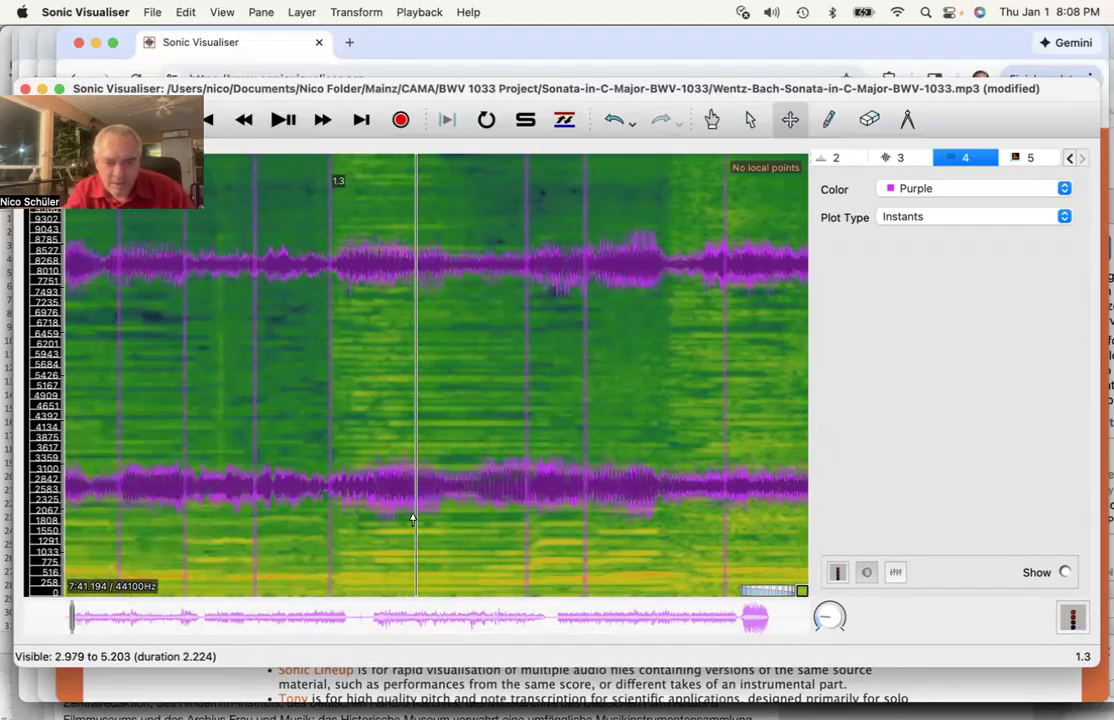
pyautogui.hscroll(1, 412, 519)
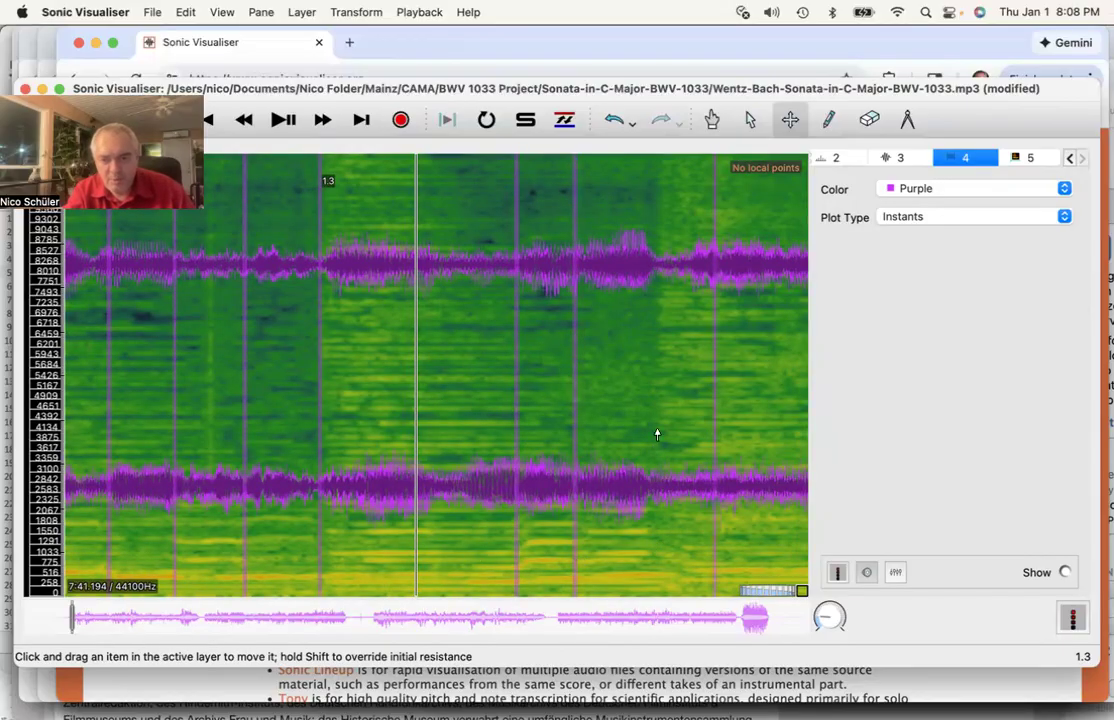
# - Scroll back to the start of the piece and open the File menu
pyautogui.hscroll(1, 652, 546)
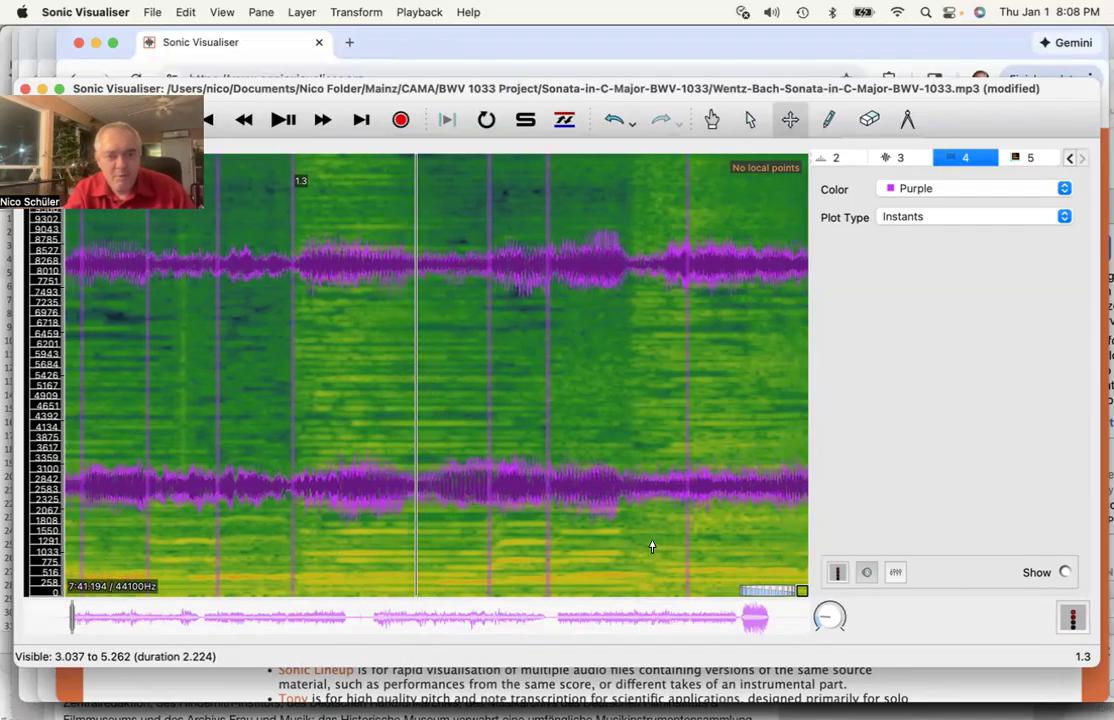
pyautogui.hscroll(-5, 652, 546)
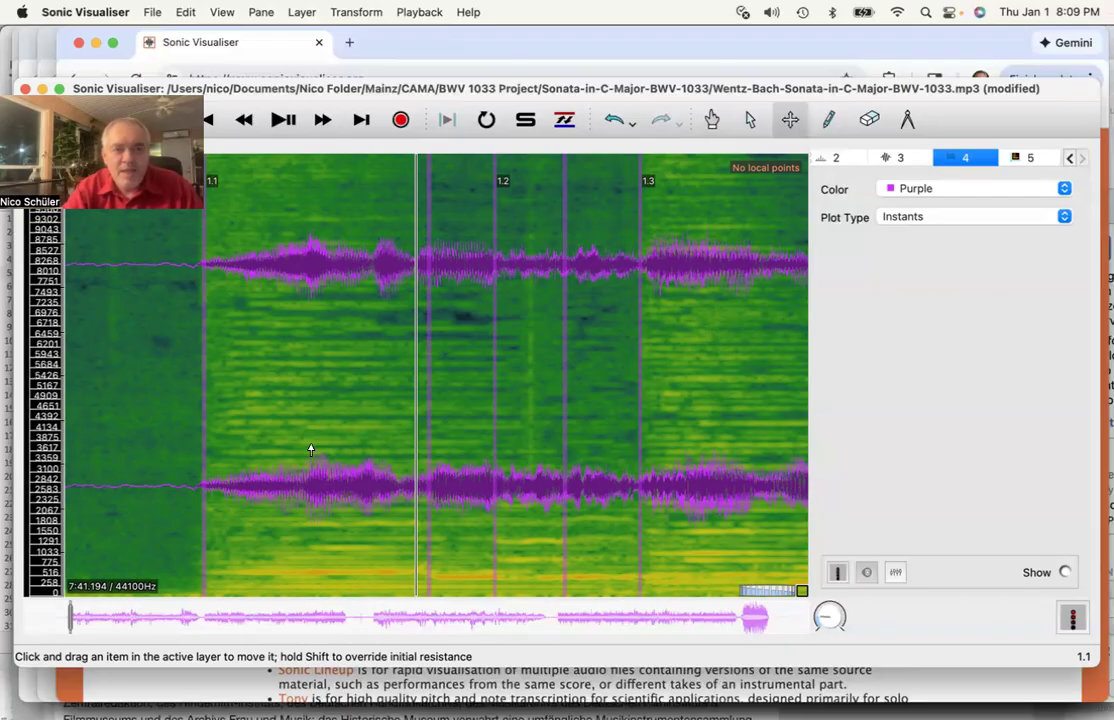
pyautogui.hscroll(1, 311, 450)
pyautogui.hscroll(-2, 311, 450)
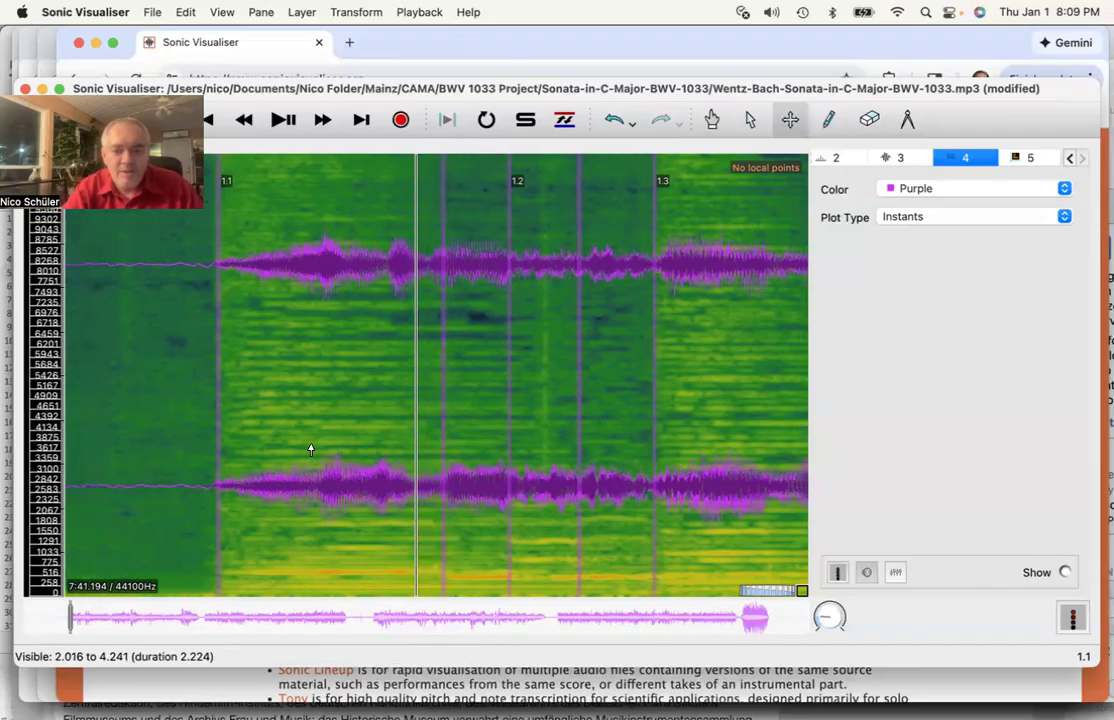
pyautogui.hscroll(-2, 311, 450)
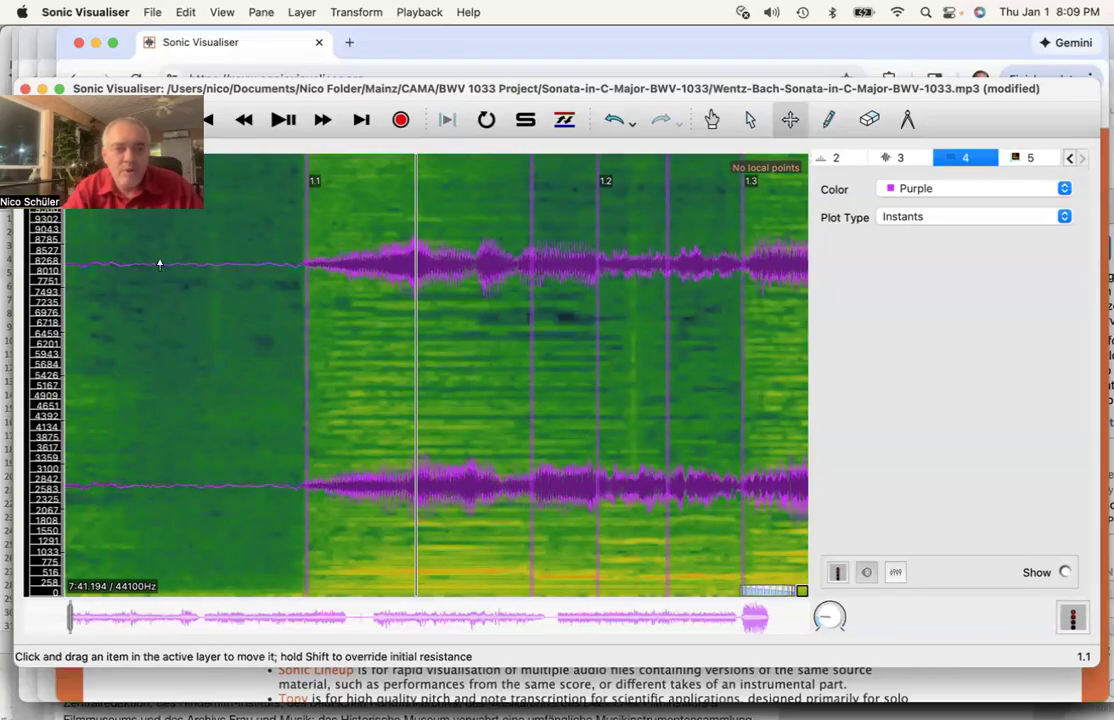
pyautogui.click(152, 12)
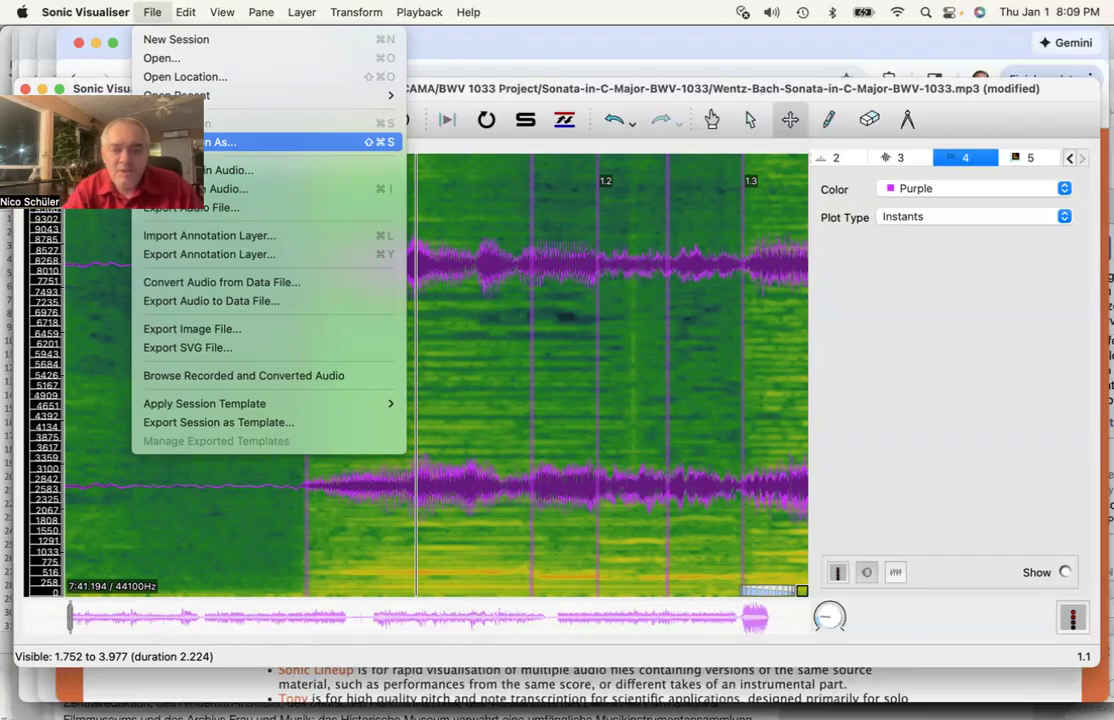
# - Start saving the session under the new name Wentz-Jan-1-2026-8-10-pm
pyautogui.click(190, 142)
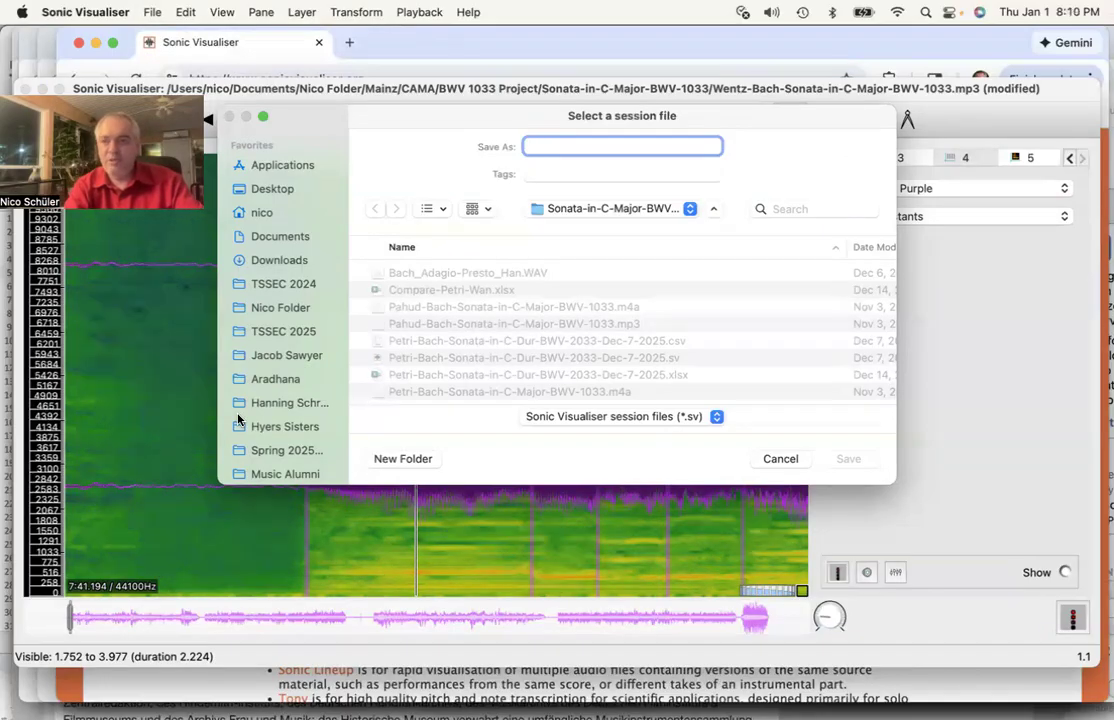
pyautogui.write('Wentz-')
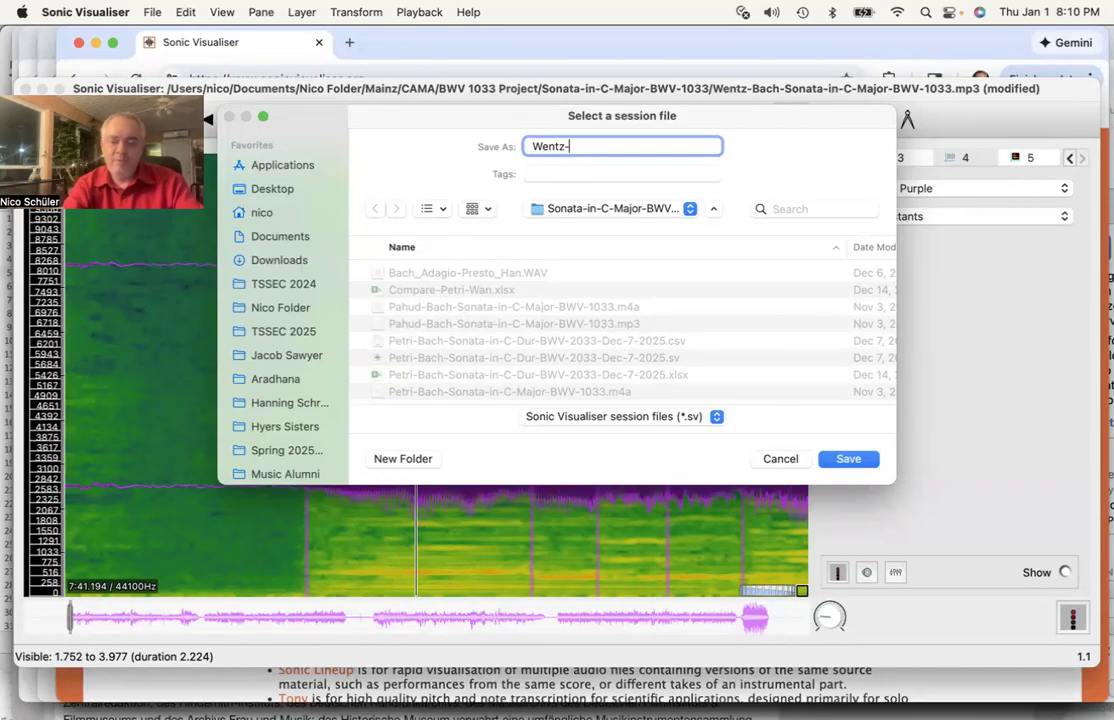
pyautogui.write('Jan-1-2026-')
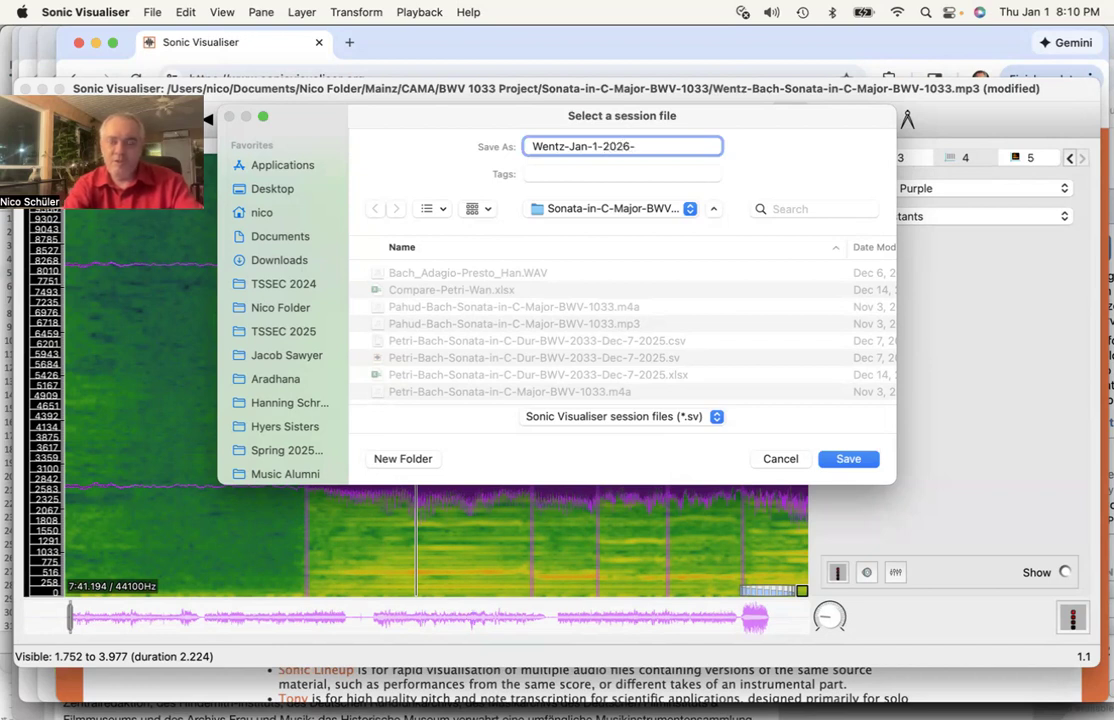
pyautogui.write('8')
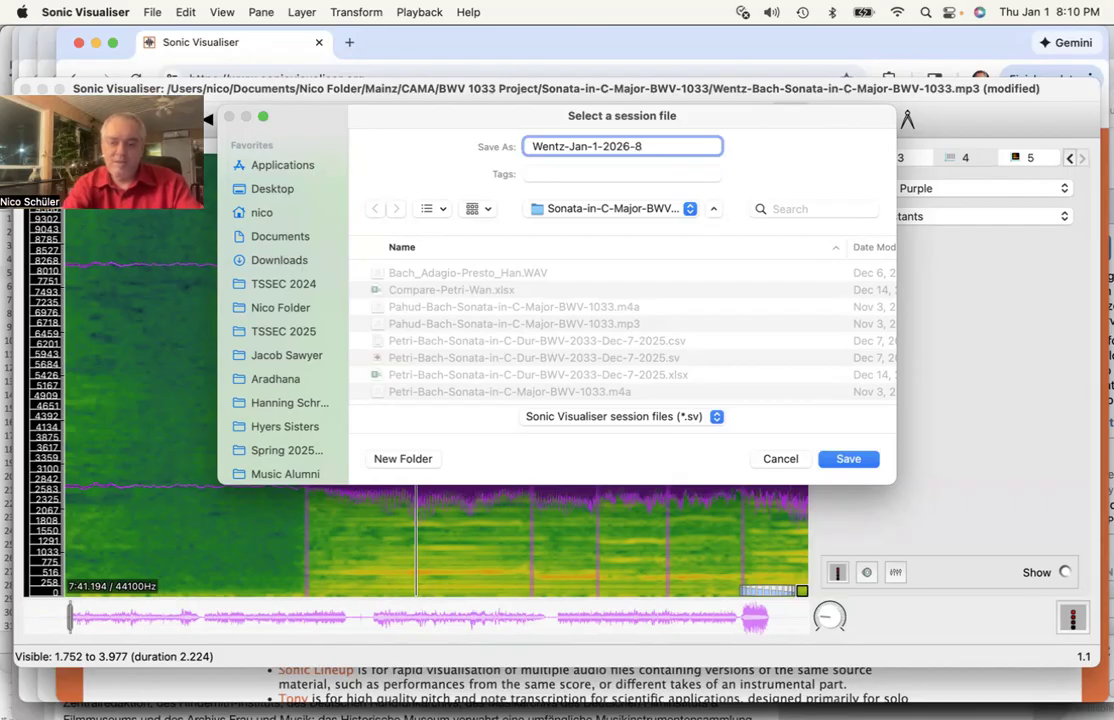
pyautogui.write('-10-pm')
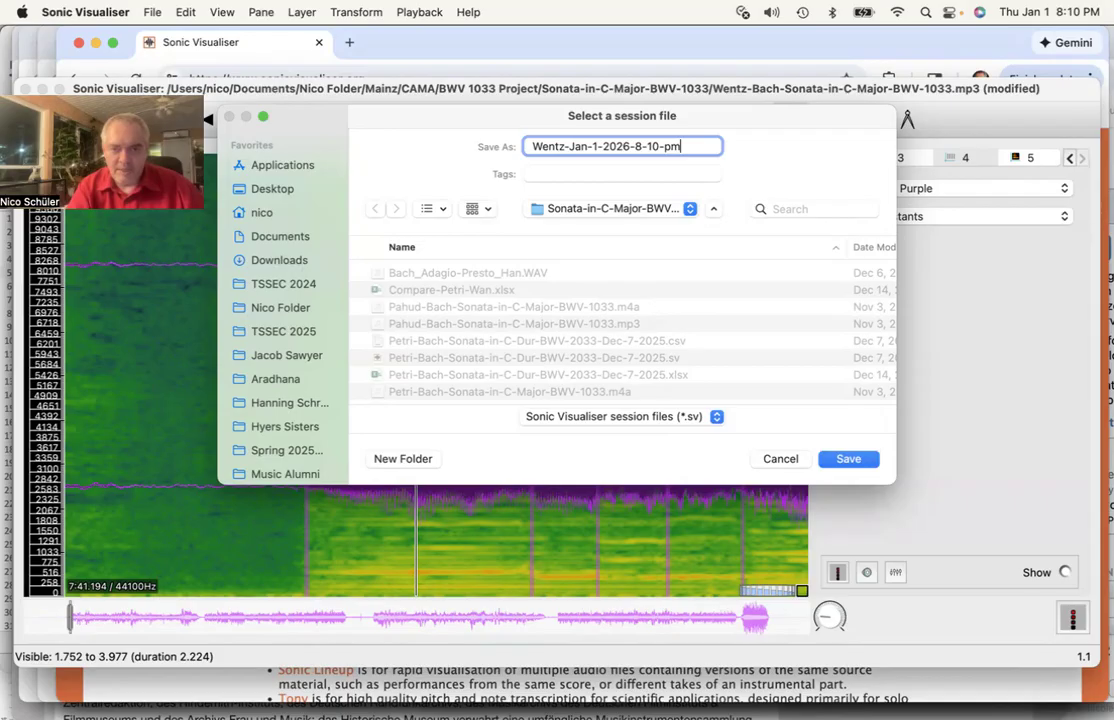
# - Save it in BWV 1033 Project > Sonata-in-C-Major-BWV-1033
pyautogui.click(651, 209)
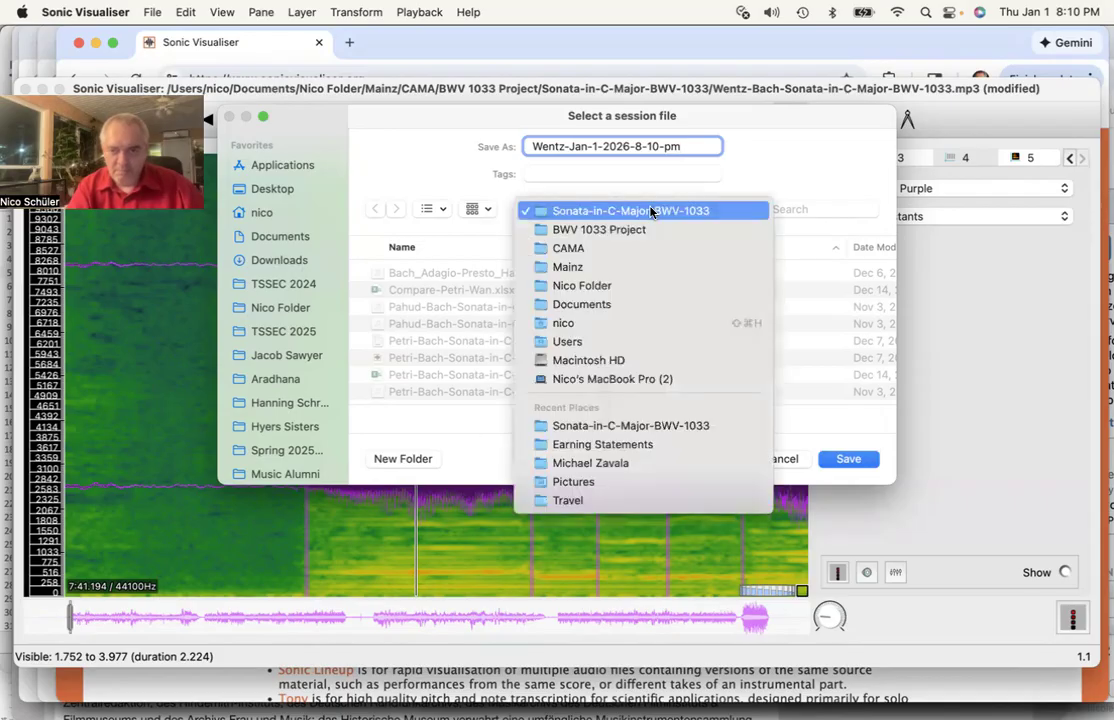
pyautogui.click(630, 229)
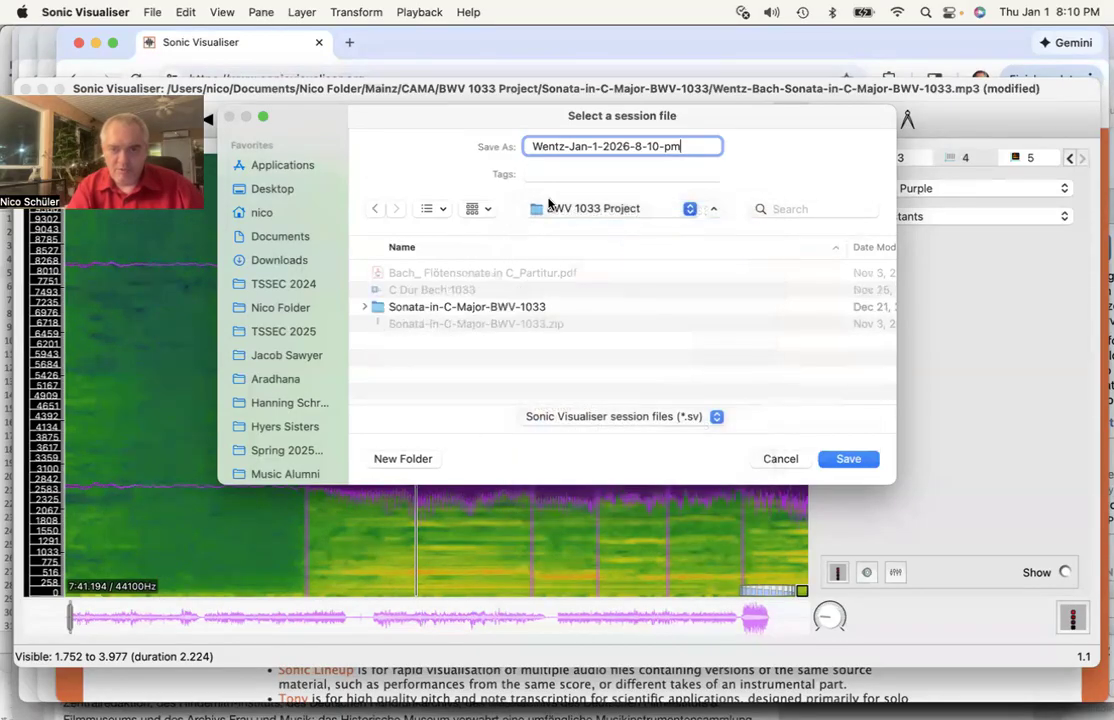
pyautogui.doubleClick(420, 307)
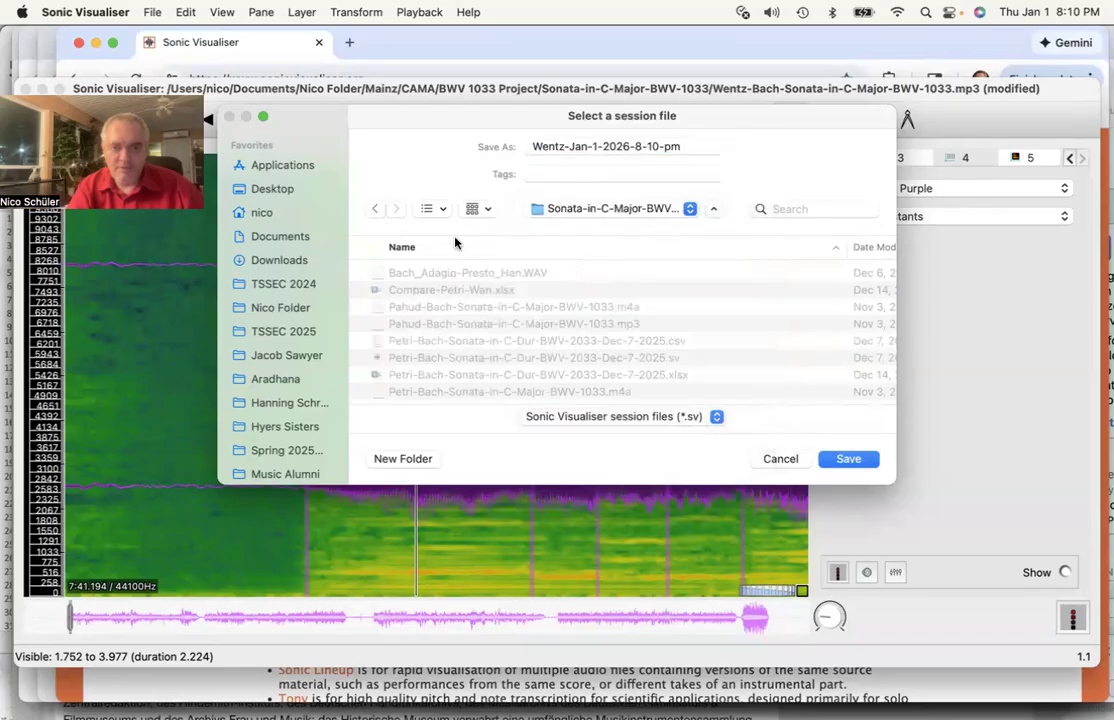
pyautogui.scroll(-5, 585, 346)
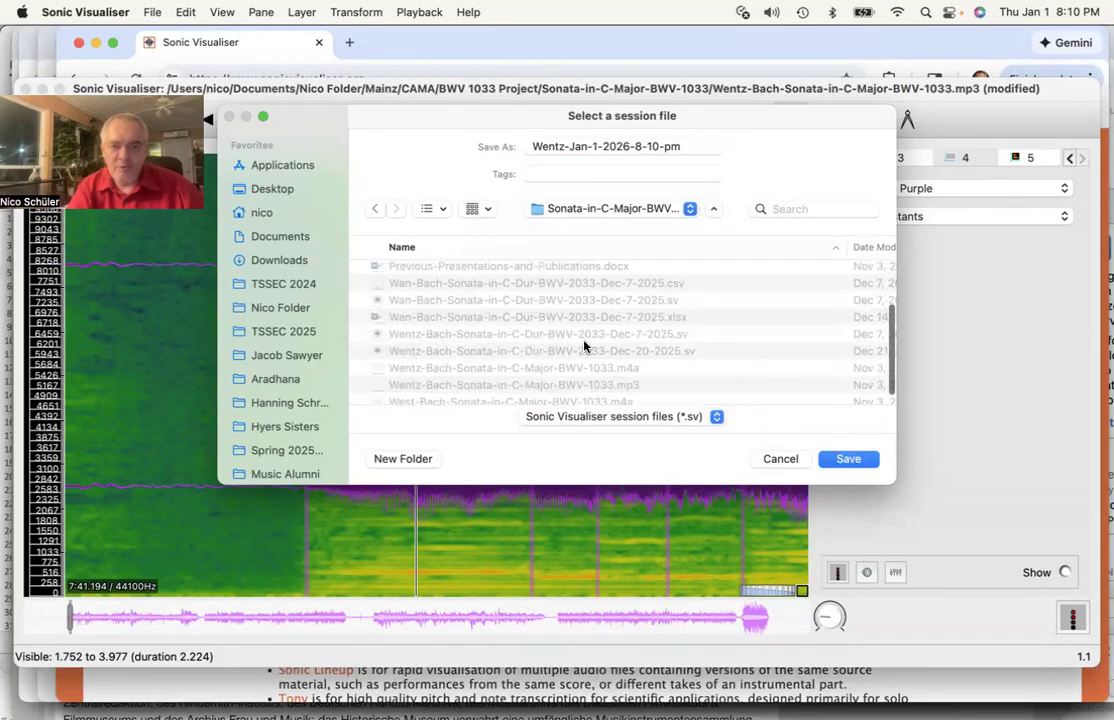
pyautogui.scroll(-2, 516, 384)
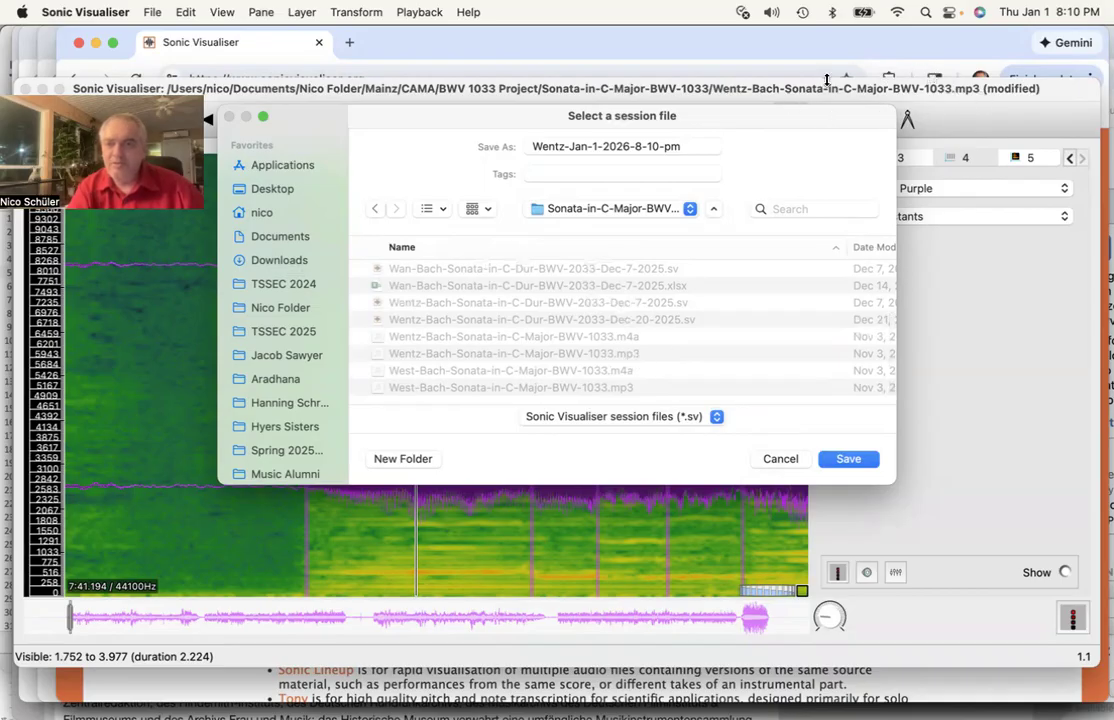
pyautogui.click(845, 459)
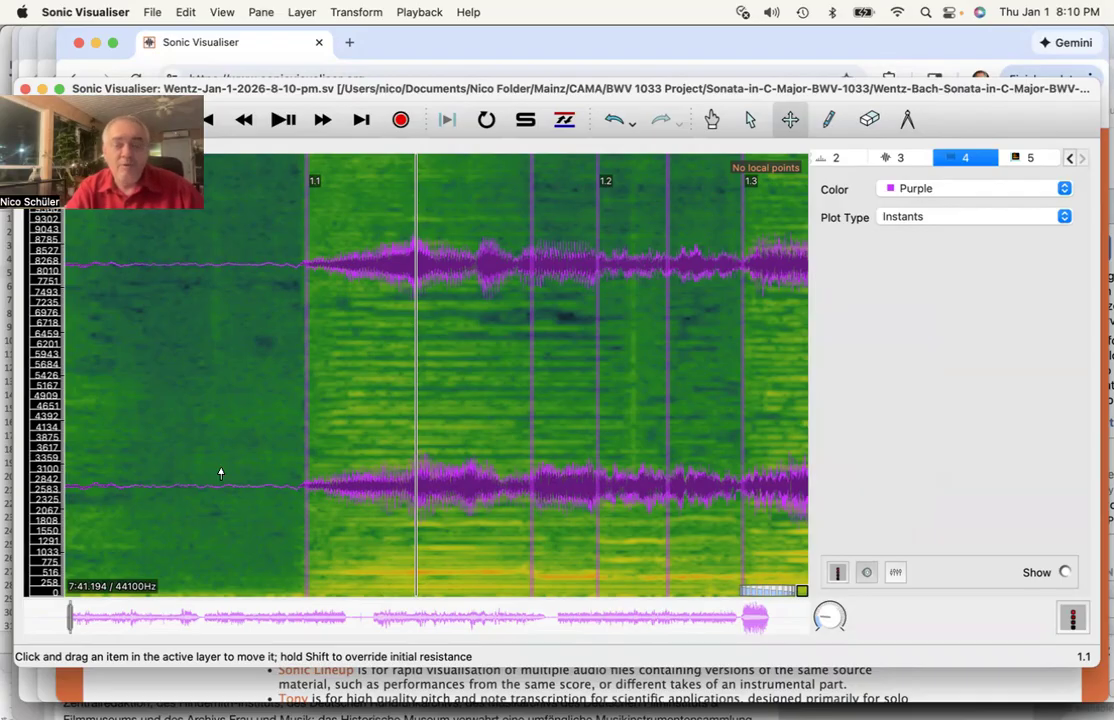
# - Scroll through the saved beat instants 1.1–1.3, then bring up the File menu
pyautogui.hscroll(2, 221, 473)
pyautogui.hscroll(5, 221, 473)
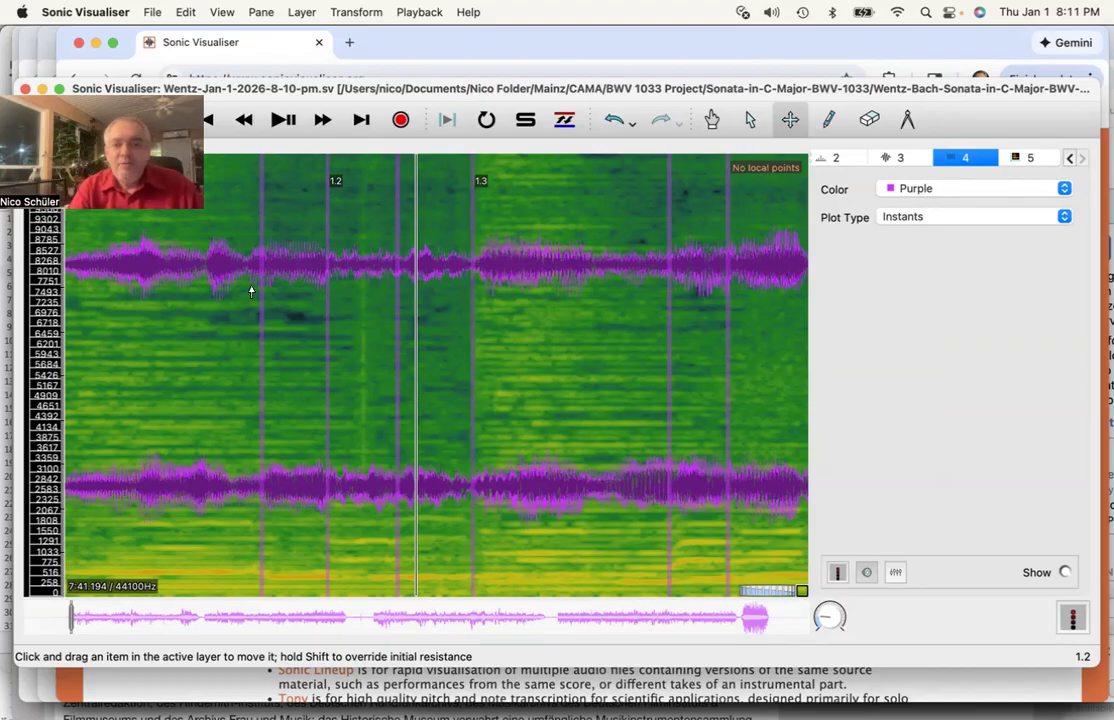
pyautogui.hscroll(-5, 251, 291)
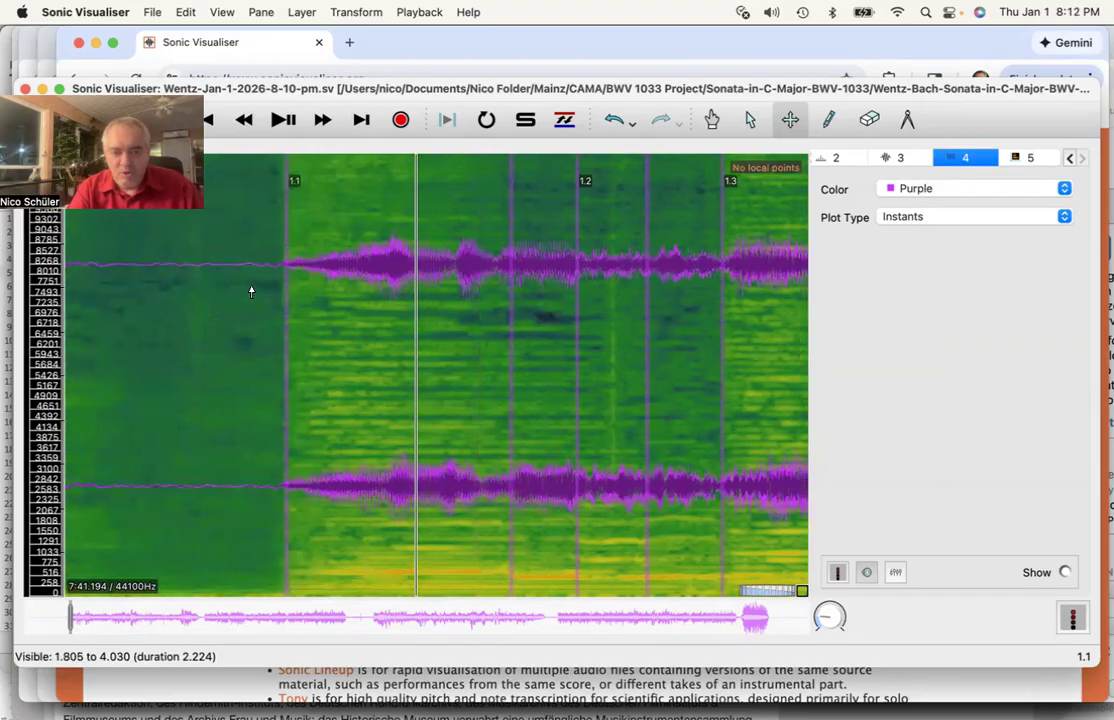
pyautogui.hscroll(1, 251, 291)
pyautogui.hscroll(3, 251, 291)
pyautogui.hscroll(-2, 251, 291)
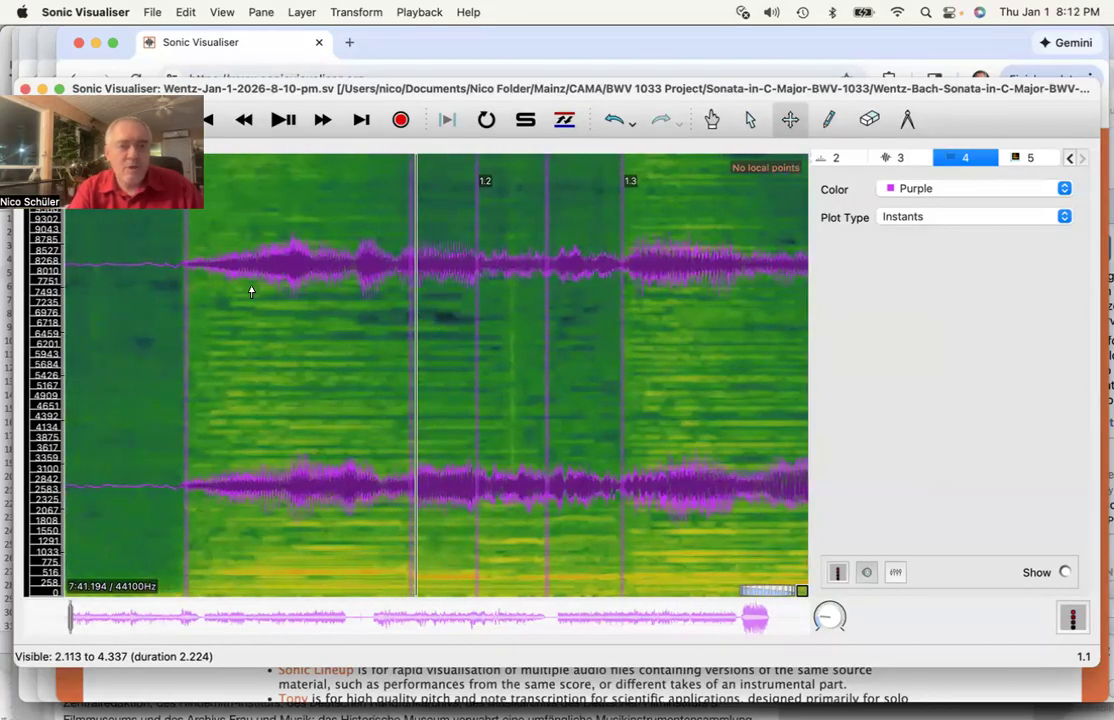
pyautogui.click(150, 12)
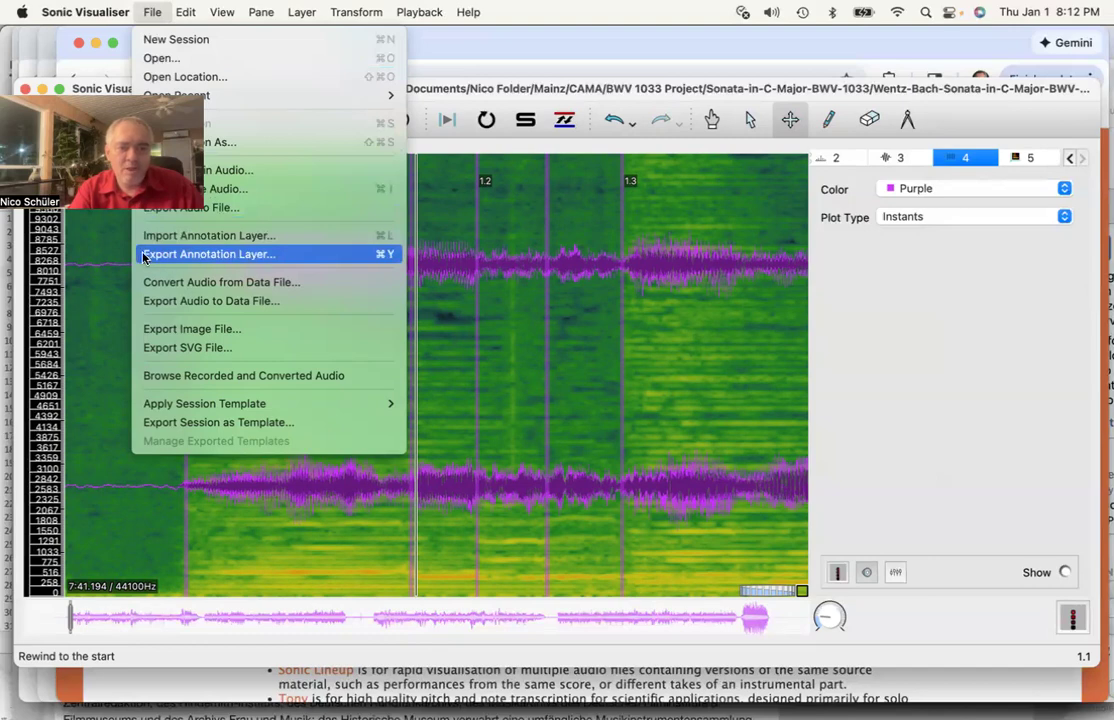
# - Begin exporting the annotation layer, keeping comma-separated CSV as the format
pyautogui.click(240, 256)
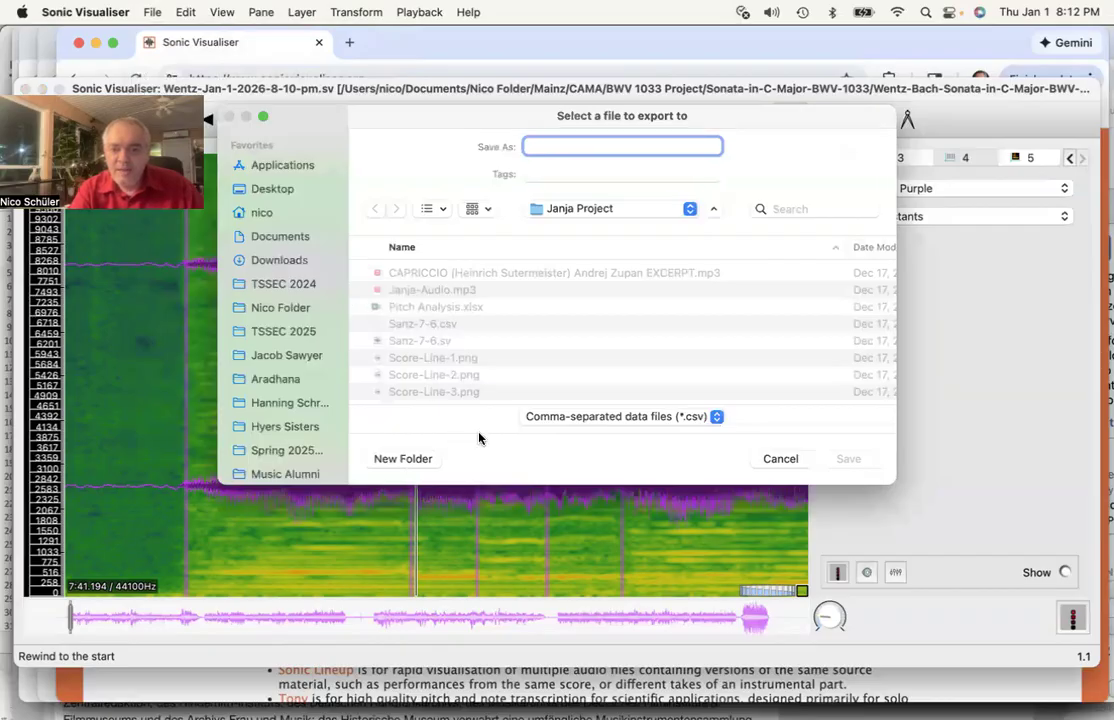
pyautogui.click(688, 422)
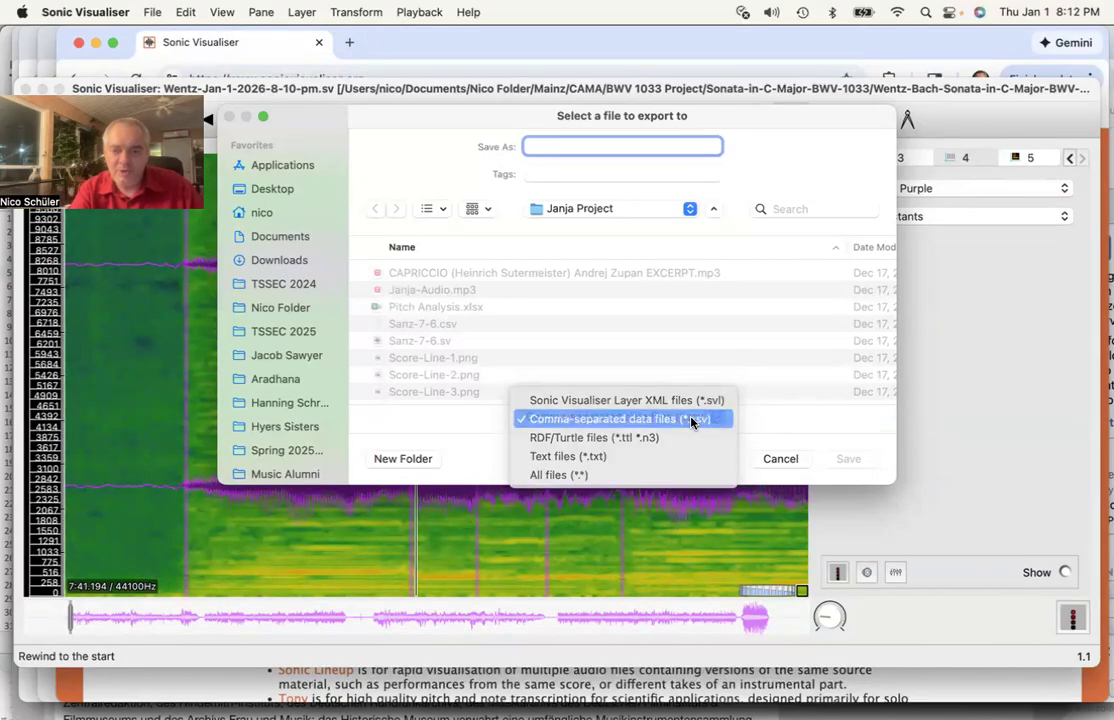
pyautogui.click(690, 421)
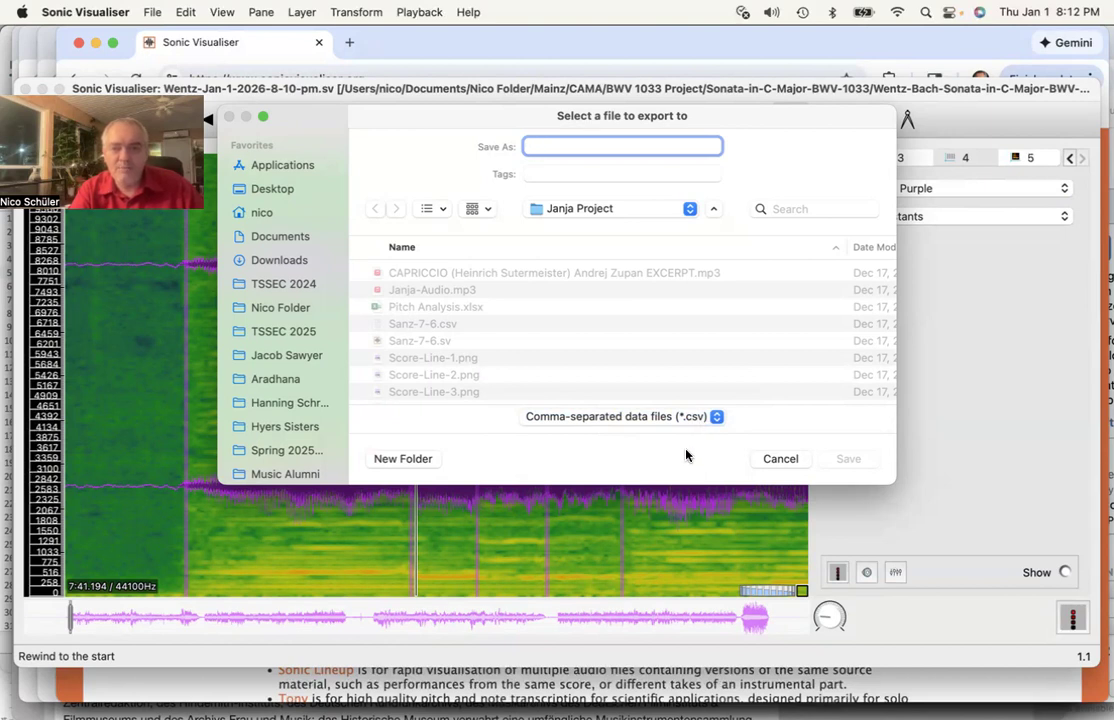
# - Save the export as Wentz-Jan-1-2026-8-10-pm.csv in BWV 1033 Project > Sonata-in-C-Major-BWV-1033
pyautogui.click(629, 210)
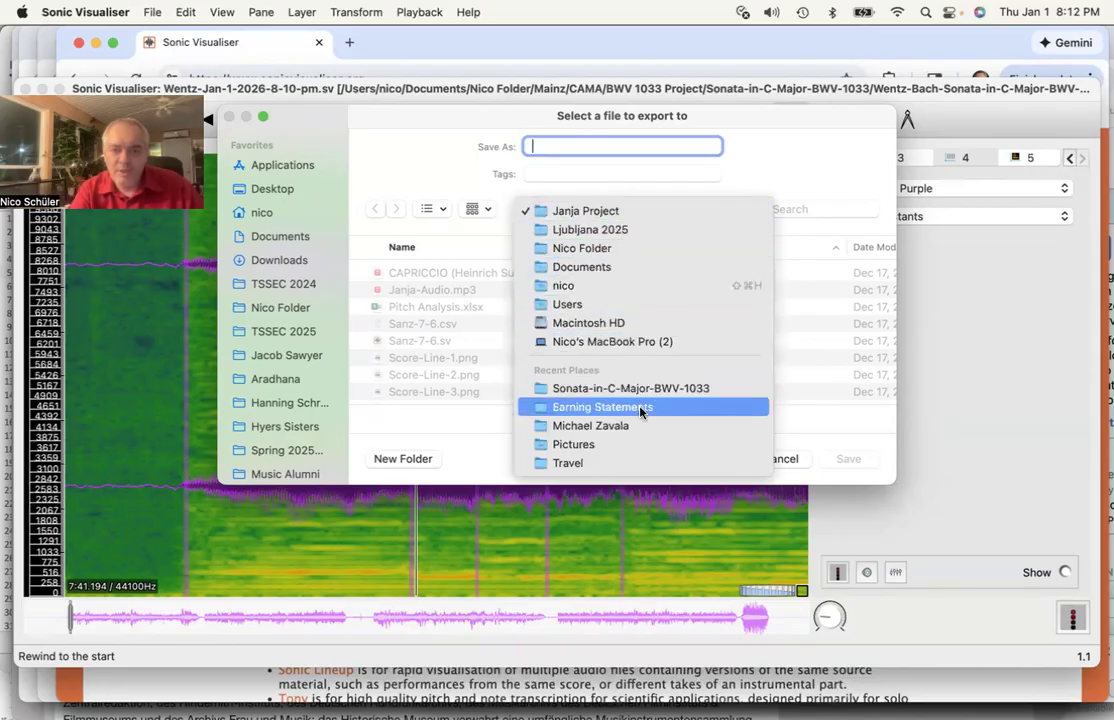
pyautogui.click(299, 399)
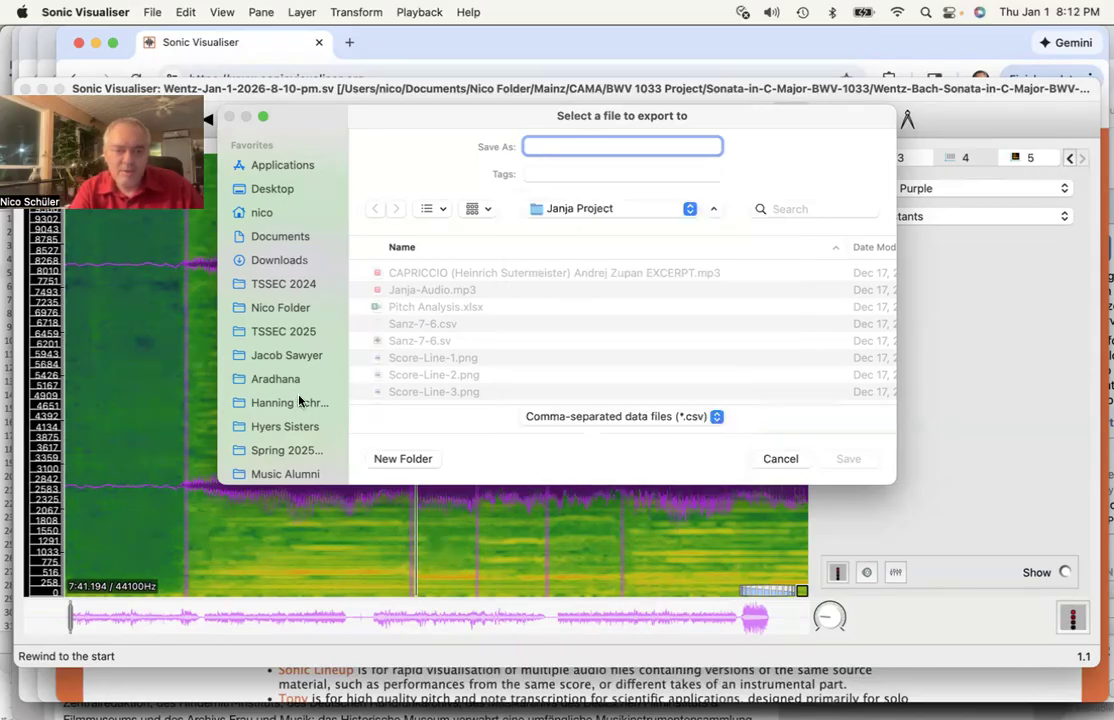
pyautogui.scroll(-10, 299, 399)
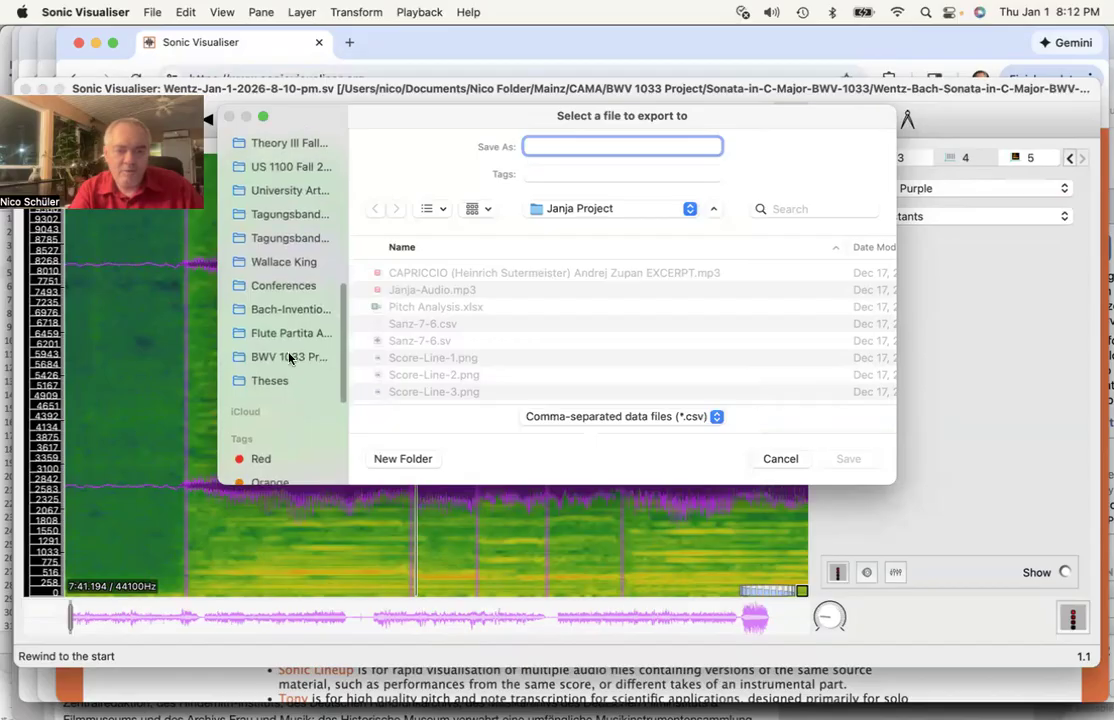
pyautogui.click(287, 358)
pyautogui.doubleClick(490, 306)
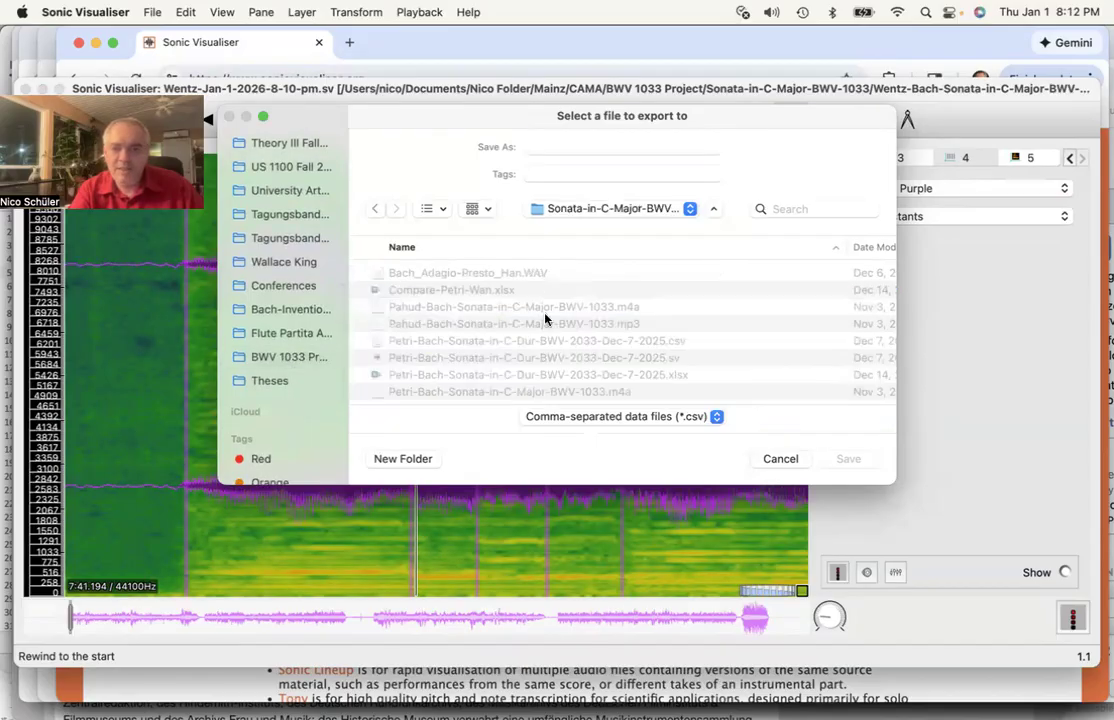
pyautogui.click(868, 249)
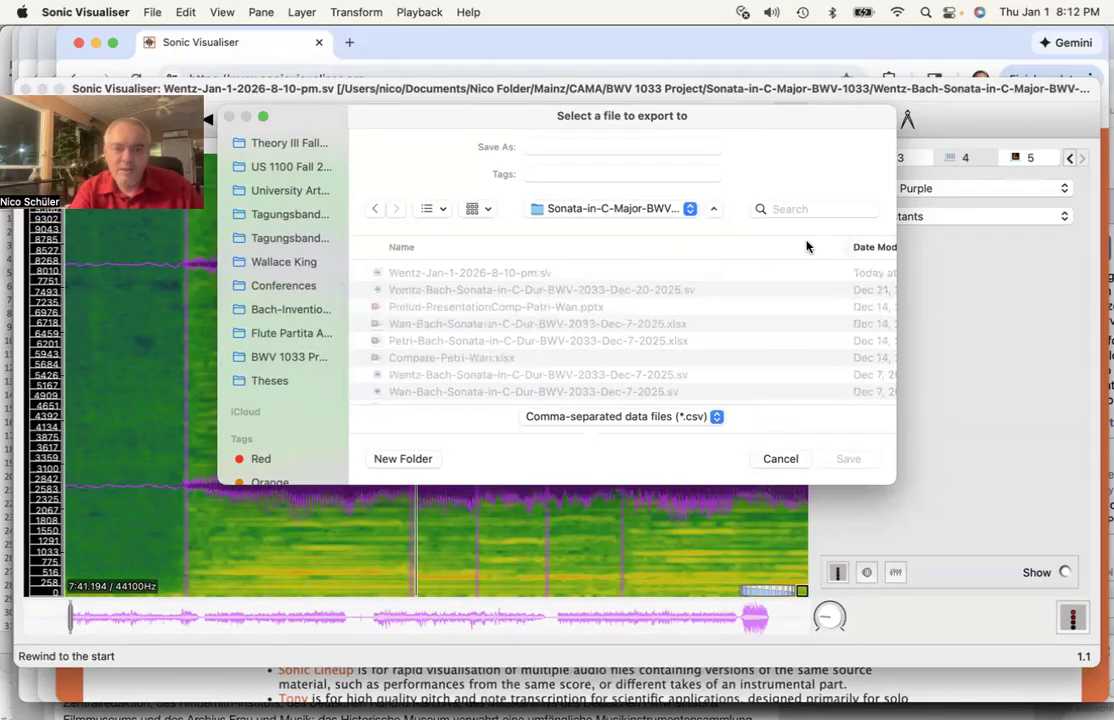
pyautogui.click(479, 276)
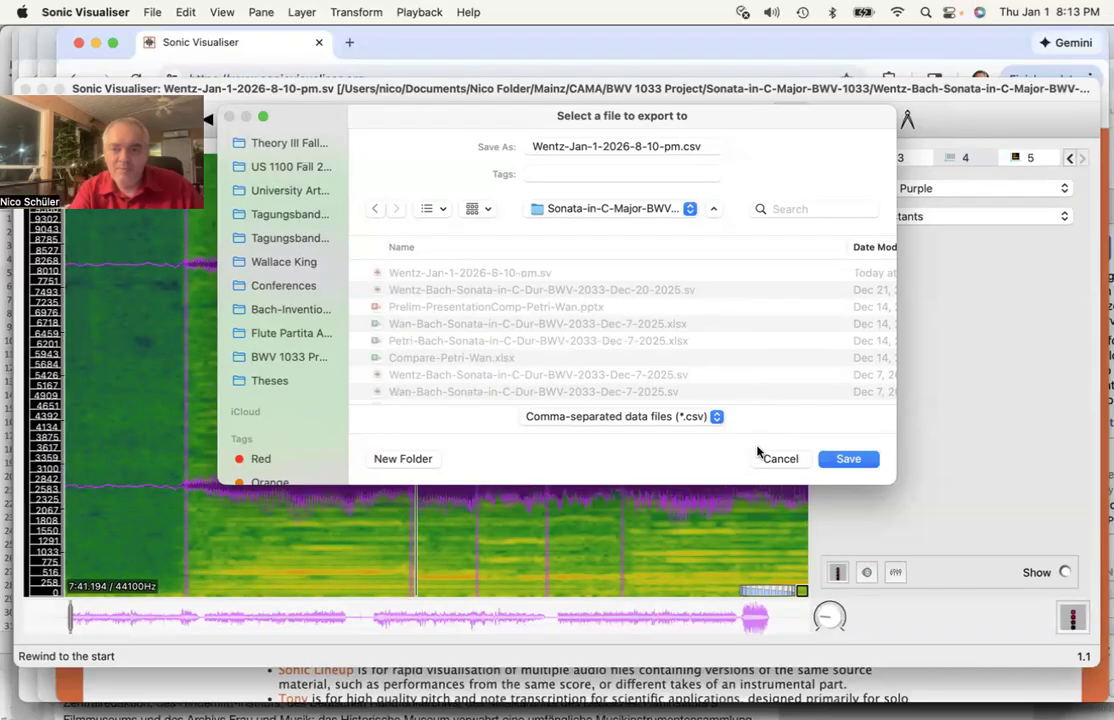
pyautogui.click(855, 462)
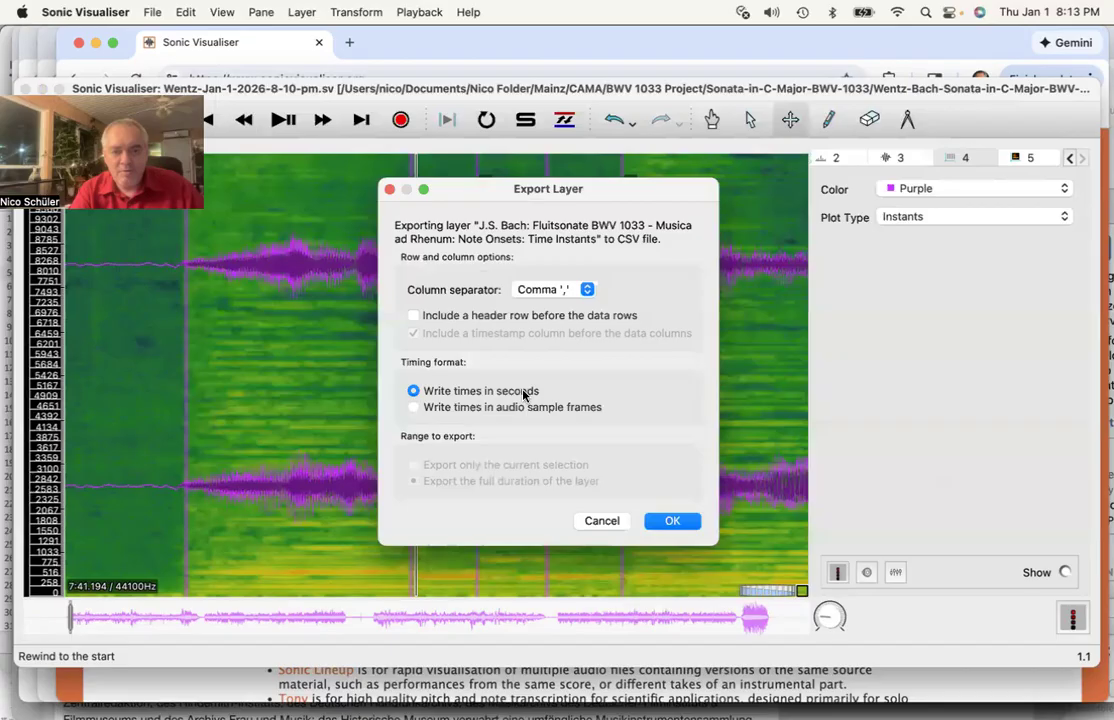
# - Accept comma separators and times in seconds to write the CSV
pyautogui.click(670, 521)
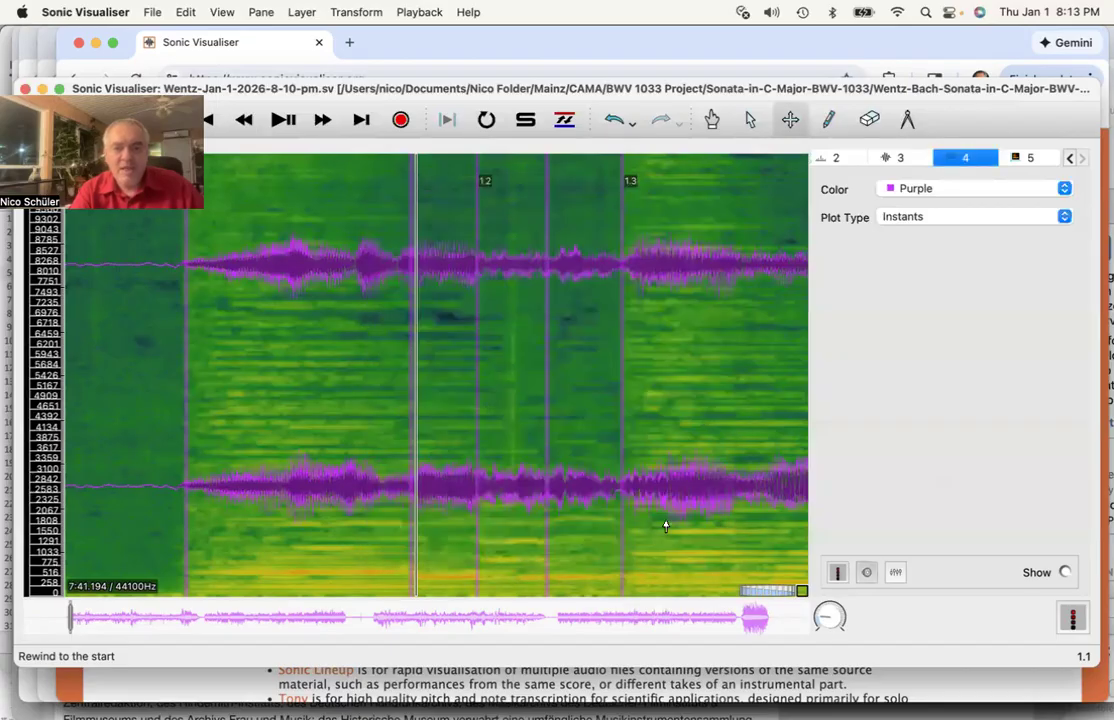
# - In Finder, confirm the new .sv session and .csv export in Sonata-in-C-Major-BWV-1033
pyautogui.click(15, 46)
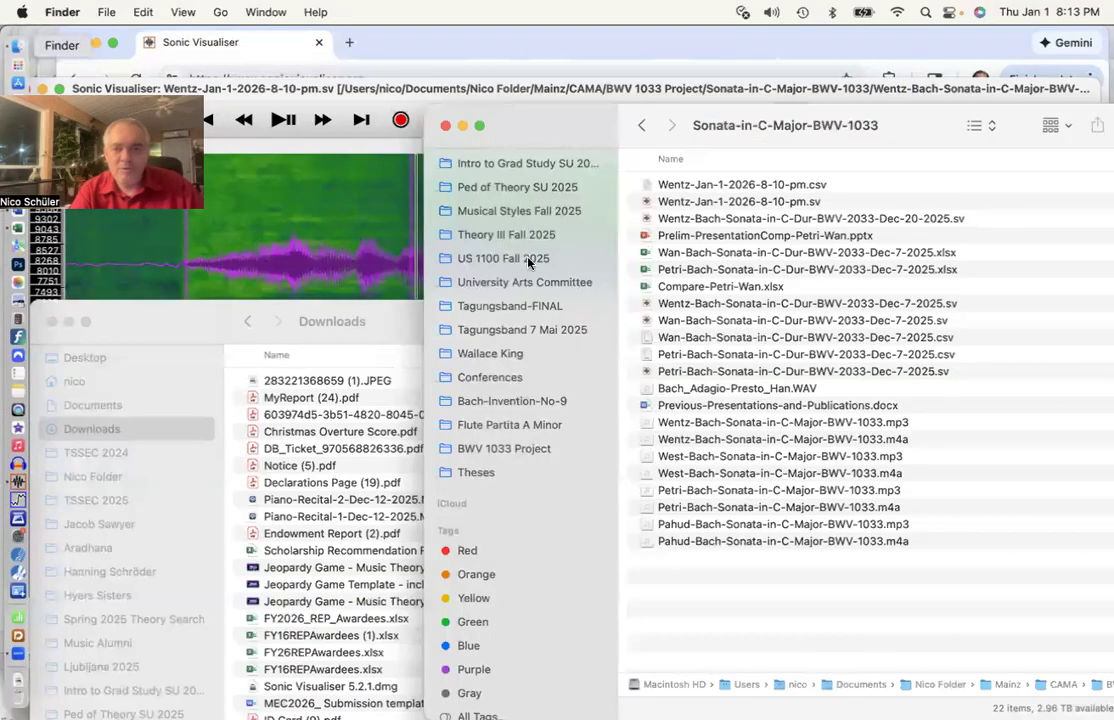
pyautogui.moveTo(572, 113); pyautogui.dragTo(377, 96)
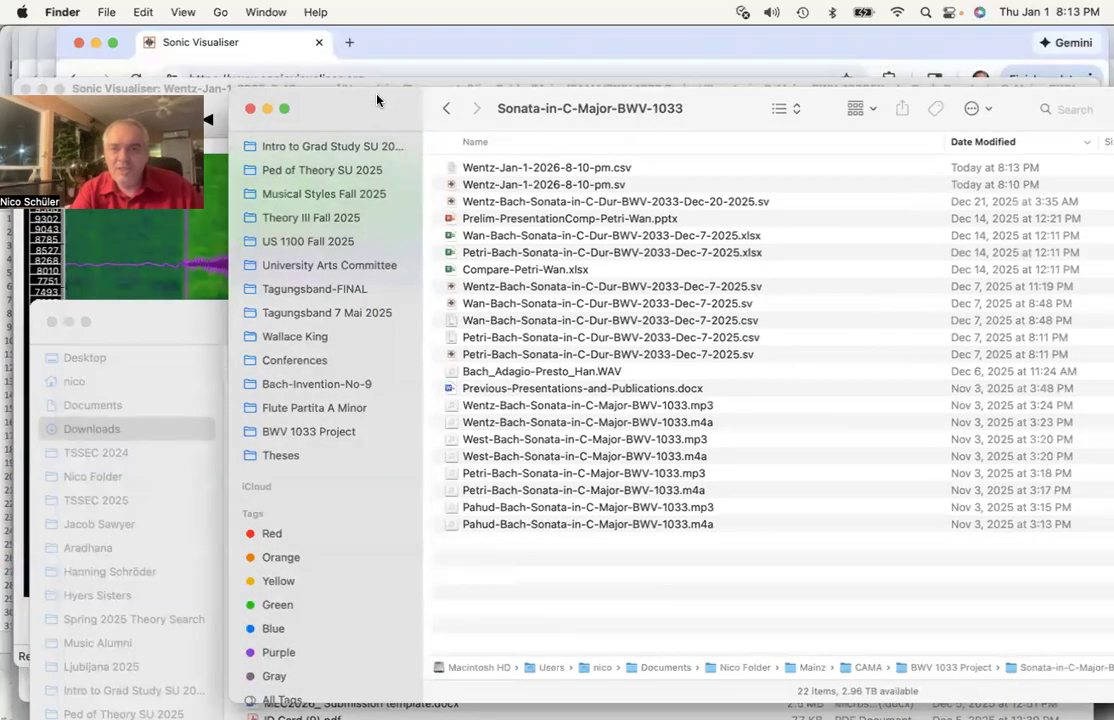
pyautogui.click(516, 186)
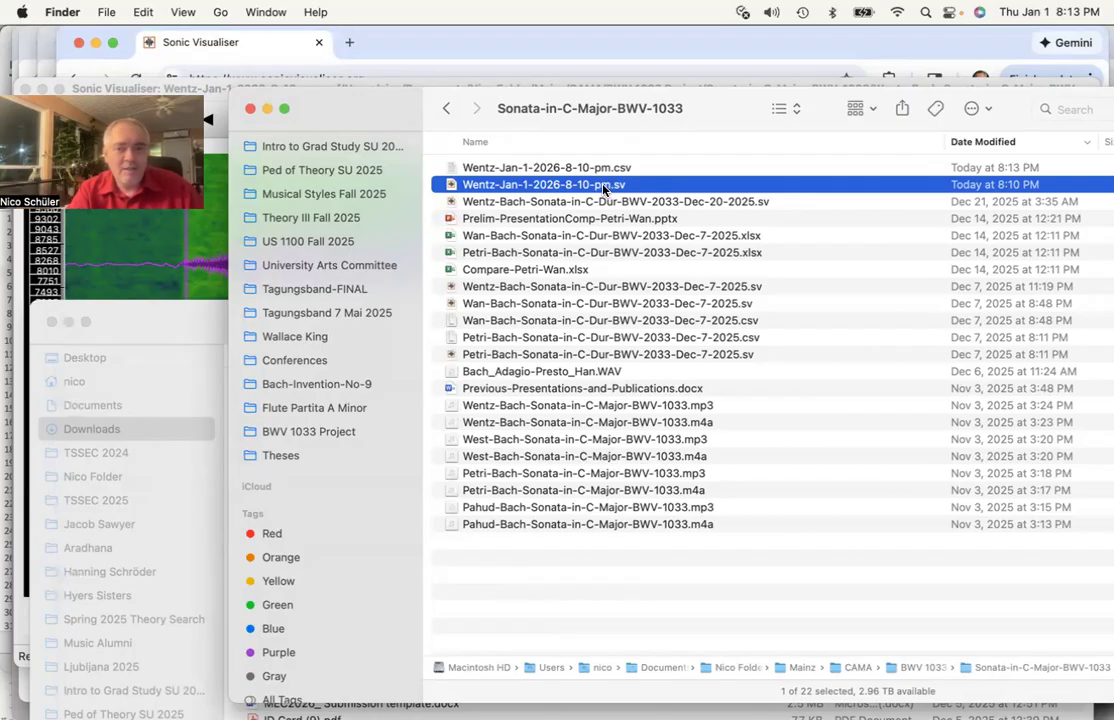
pyautogui.click(558, 168)
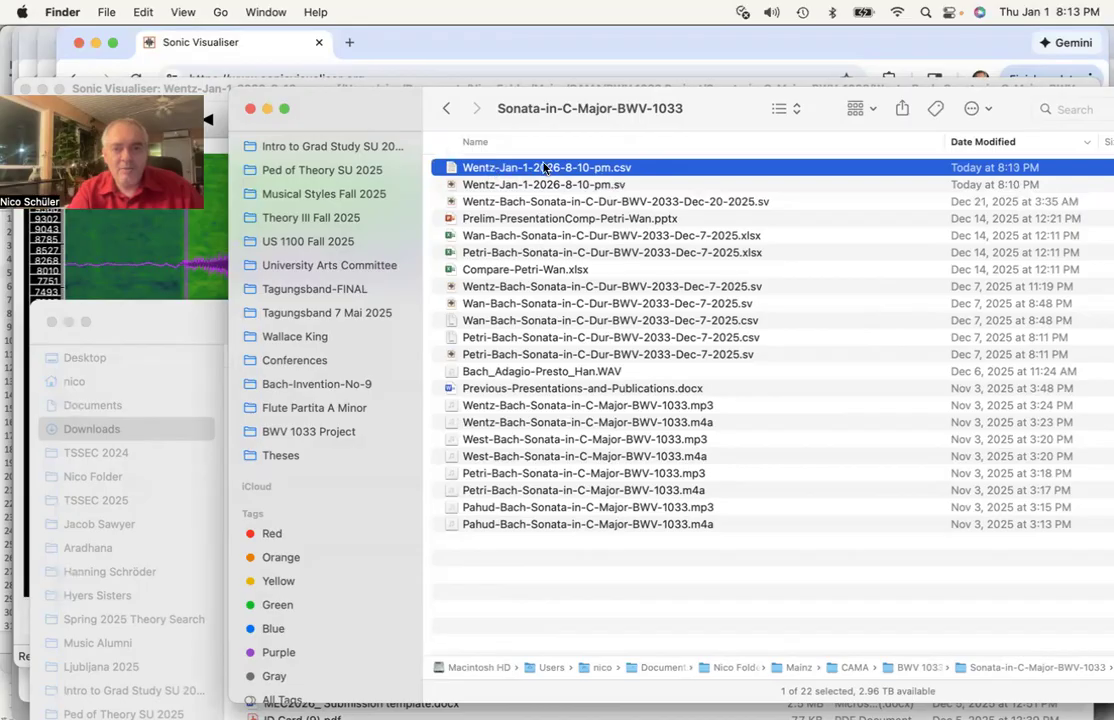